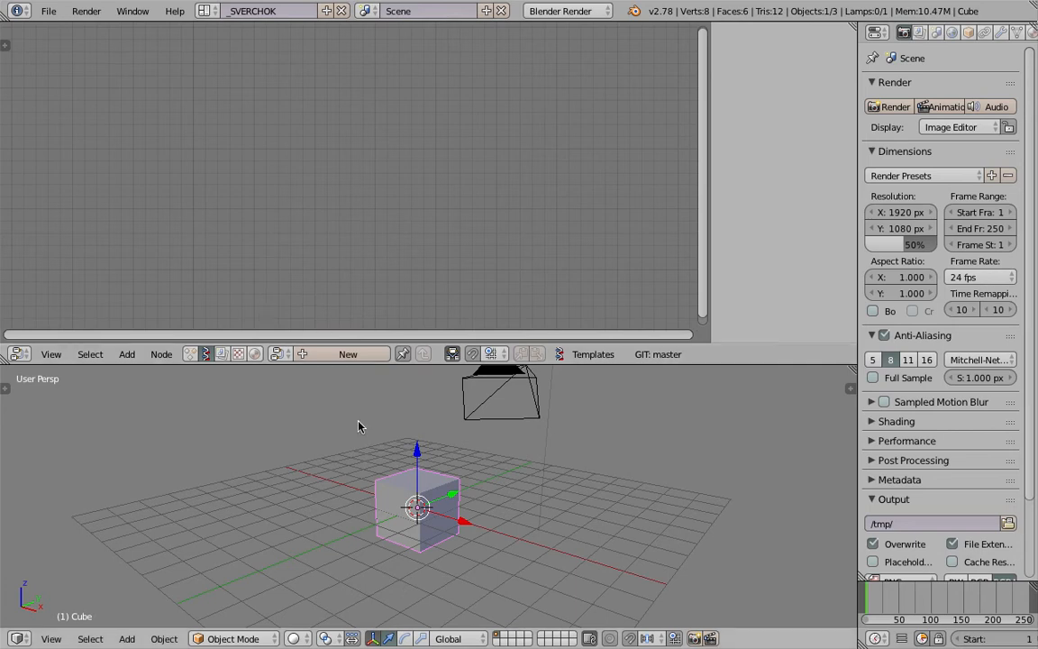
# Step: Delete all the default objects from the 3D scene, leaving it empty
pyautogui.scroll(-4, 396, 447)
pyautogui.press('a')
pyautogui.moveTo(424, 443); pyautogui.dragTo(416, 473, button='middle')
pyautogui.press('a')
pyautogui.press('x')
pyautogui.click(430, 439)
# Step: Switch the 3D viewport to the top view and centre the grid origin
pyautogui.click(52, 638)
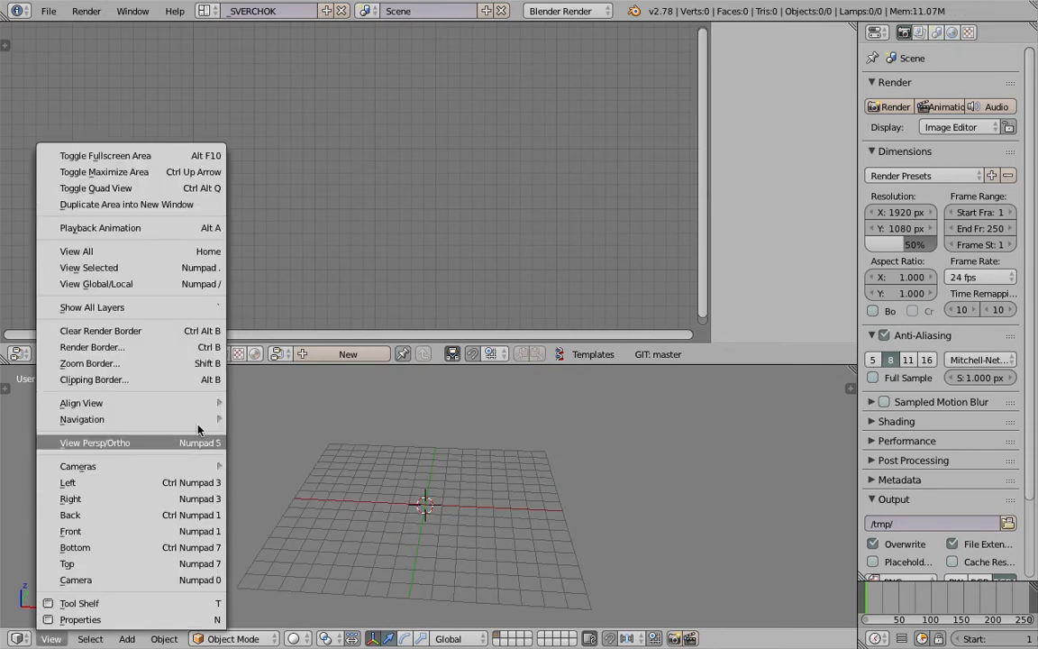
pyautogui.moveTo(507, 445); pyautogui.dragTo(496, 428, button='middle')
pyautogui.click(51, 638)
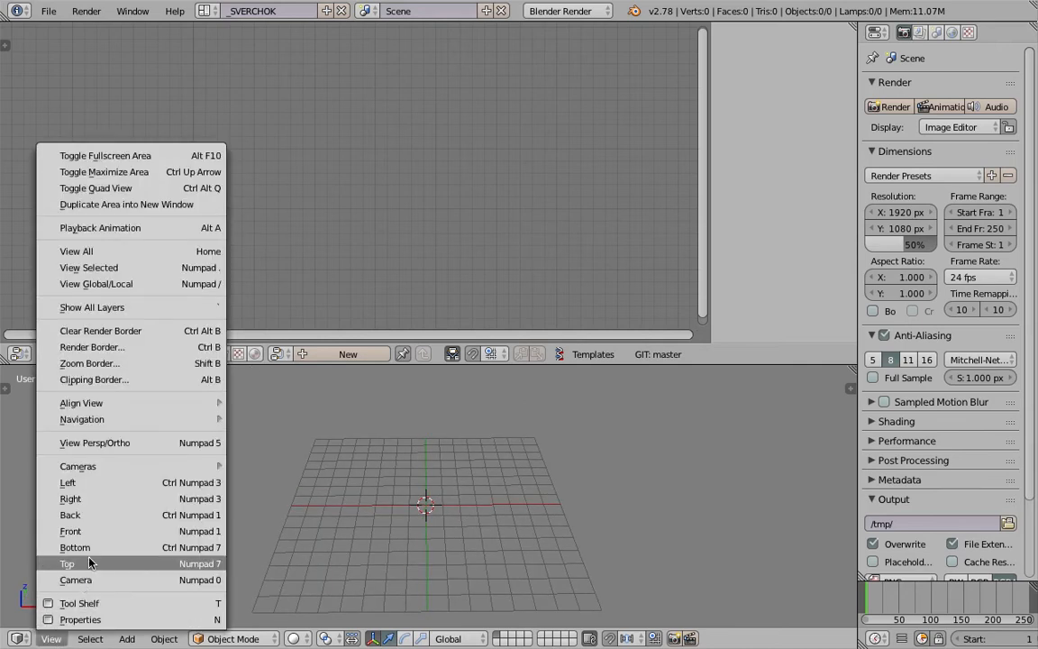
pyautogui.click(88, 559)
pyautogui.keyDown('shift'); pyautogui.moveTo(368, 479); pyautogui.dragTo(321, 484, button='middle'); pyautogui.keyUp('shift')
pyautogui.scroll(2, 328, 490)
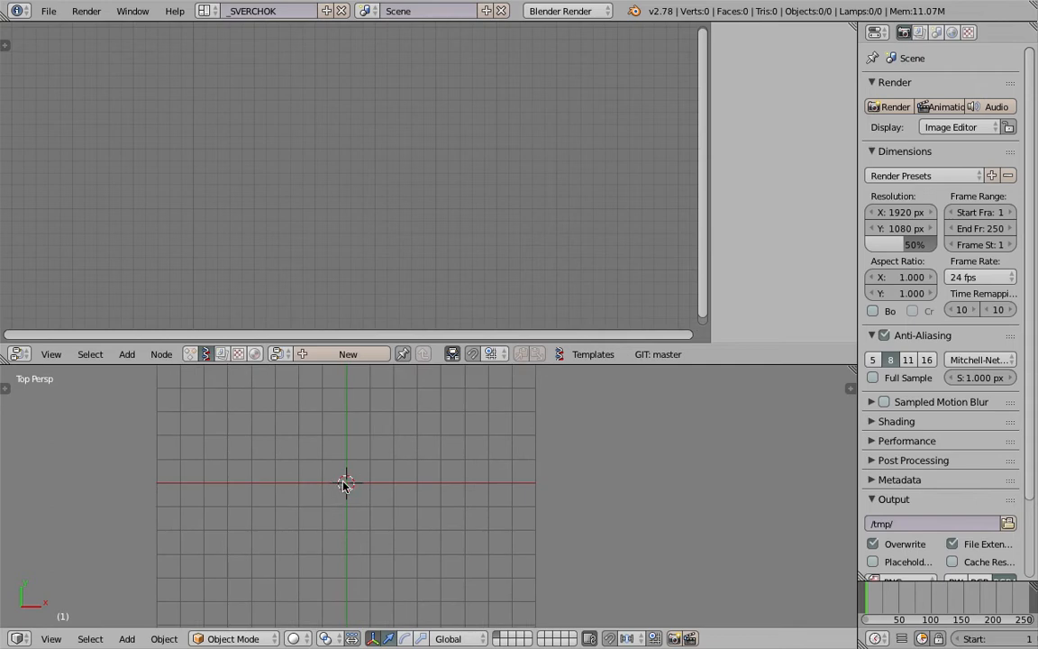
# Step: Draw a freehand grease pencil stroke from the origin along the positive X axis, ending just past the grid's edge
pyautogui.moveTo(348, 486); pyautogui.dragTo(575, 485)
pyautogui.scroll(3, 499, 441)
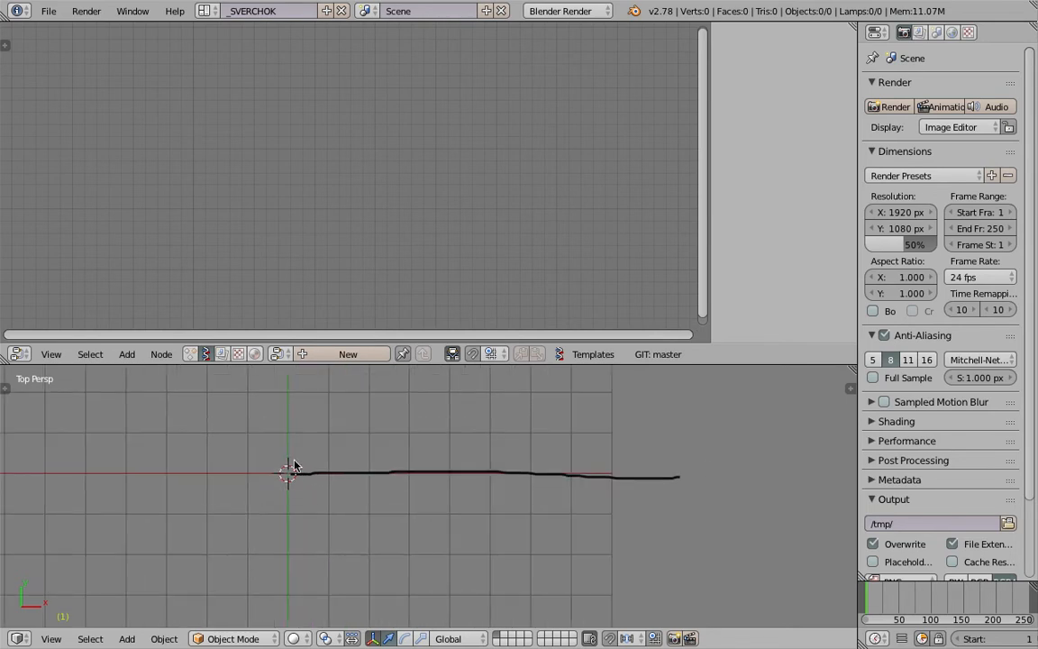
pyautogui.scroll(-1, 541, 465)
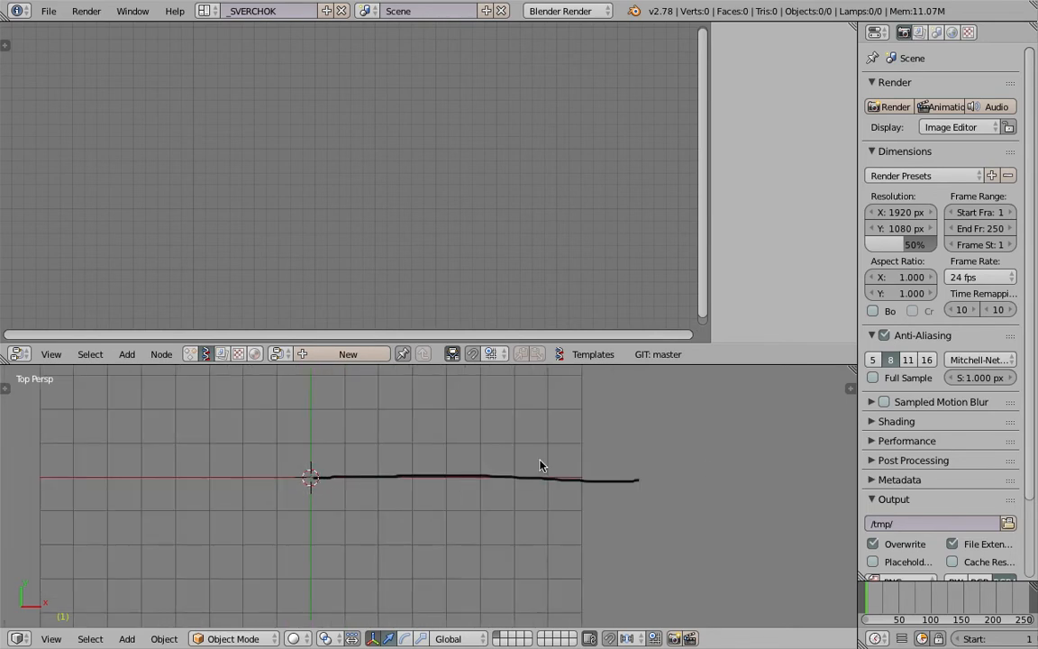
# Step: Create a new Sverchok node tree and add an Object ID Selector node to it
pyautogui.click(357, 354)
pyautogui.hotkey('shift', 'a')
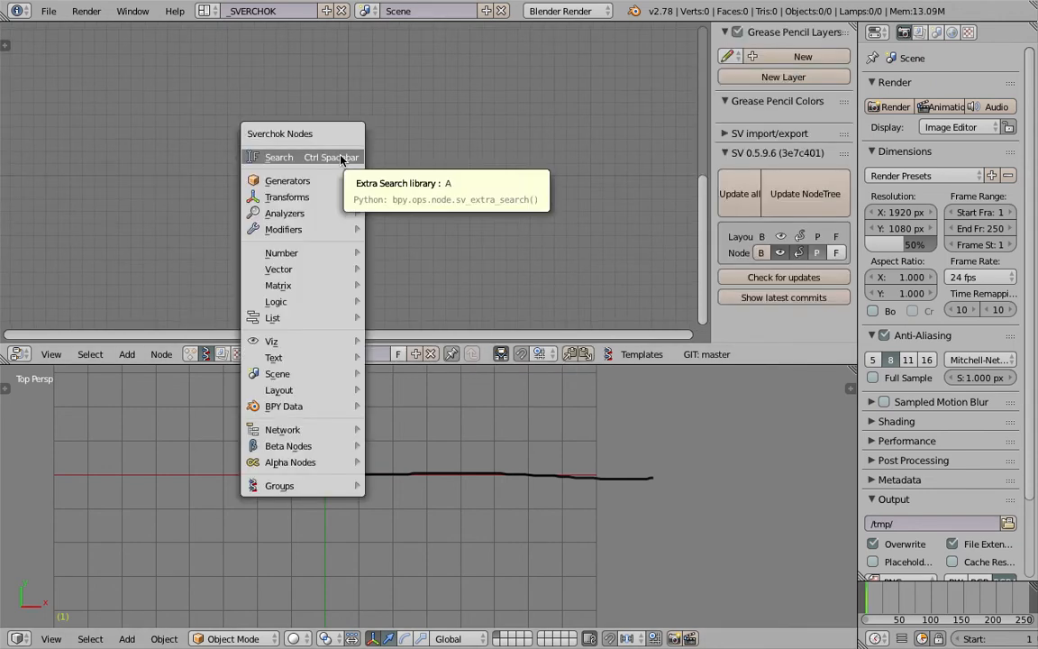
pyautogui.click(341, 157)
pyautogui.write('sele')
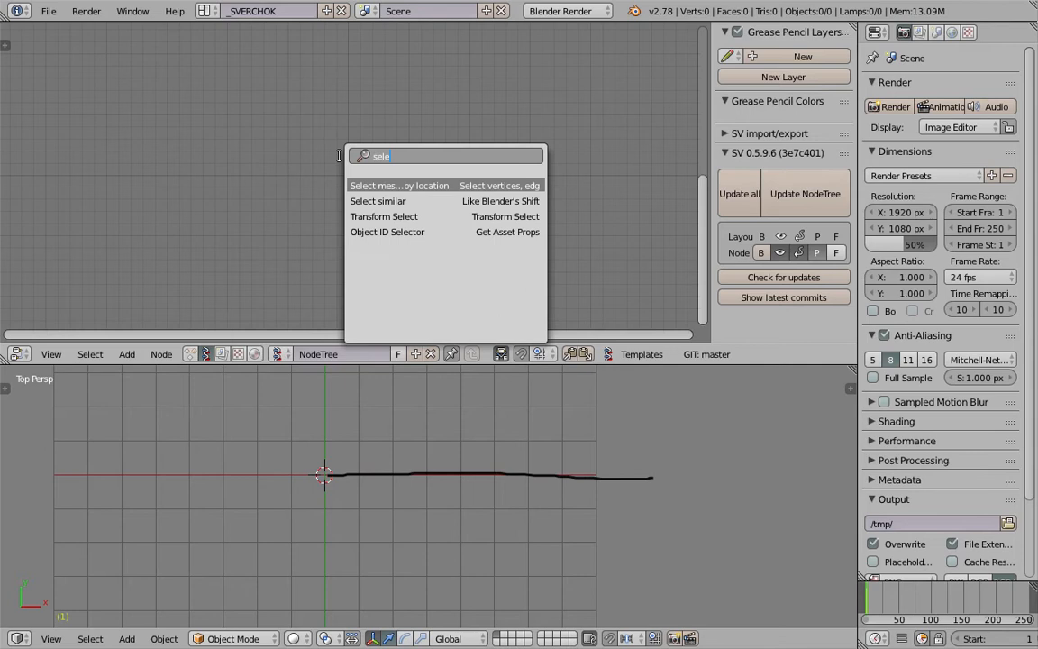
pyautogui.press('Down')
pyautogui.press('Down')
pyautogui.press('Down')
pyautogui.press('Return')
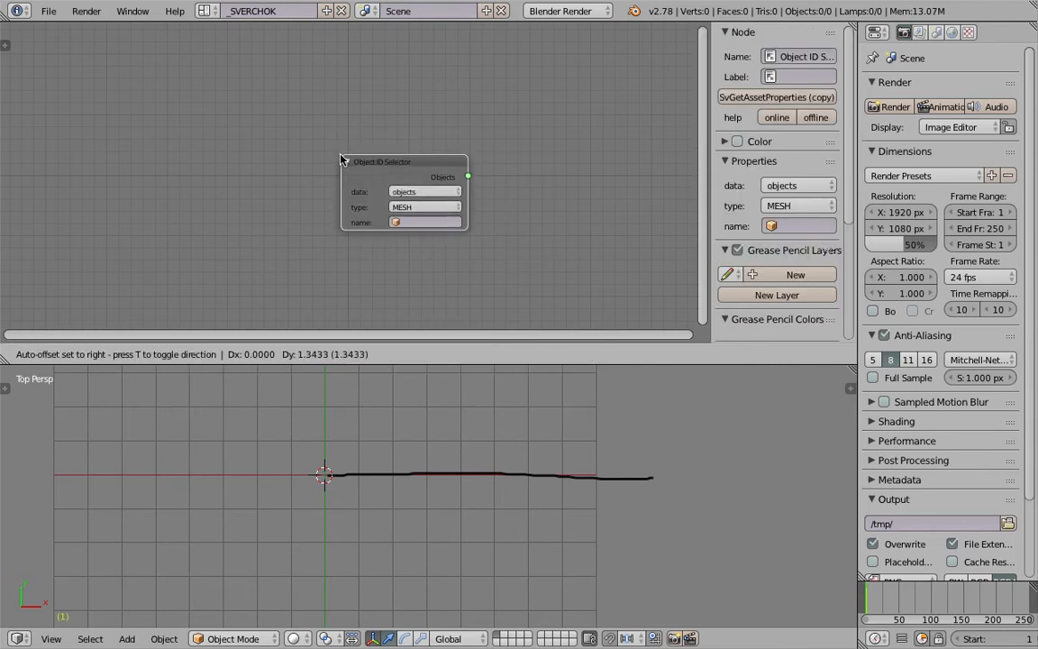
pyautogui.click(171, 193)
# Step: Set the Object ID Selector's data to grease_pencil, its name to GPencil and its layer to GP_Layer
pyautogui.click(241, 222)
pyautogui.click(236, 168)
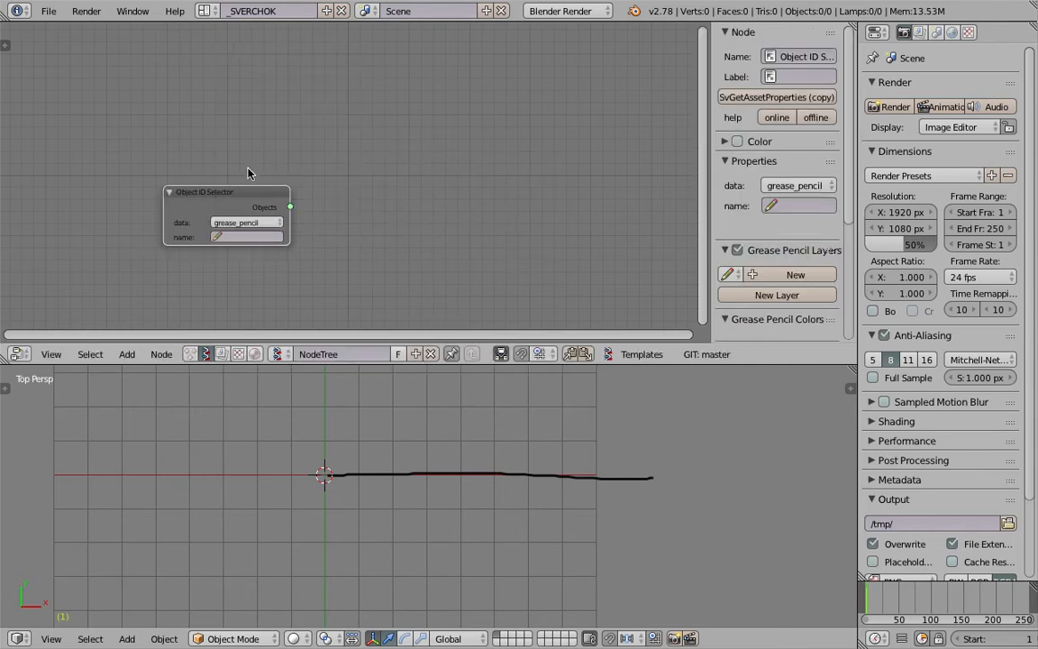
pyautogui.moveTo(216, 192); pyautogui.dragTo(201, 167)
pyautogui.click(230, 212)
pyautogui.click(220, 231)
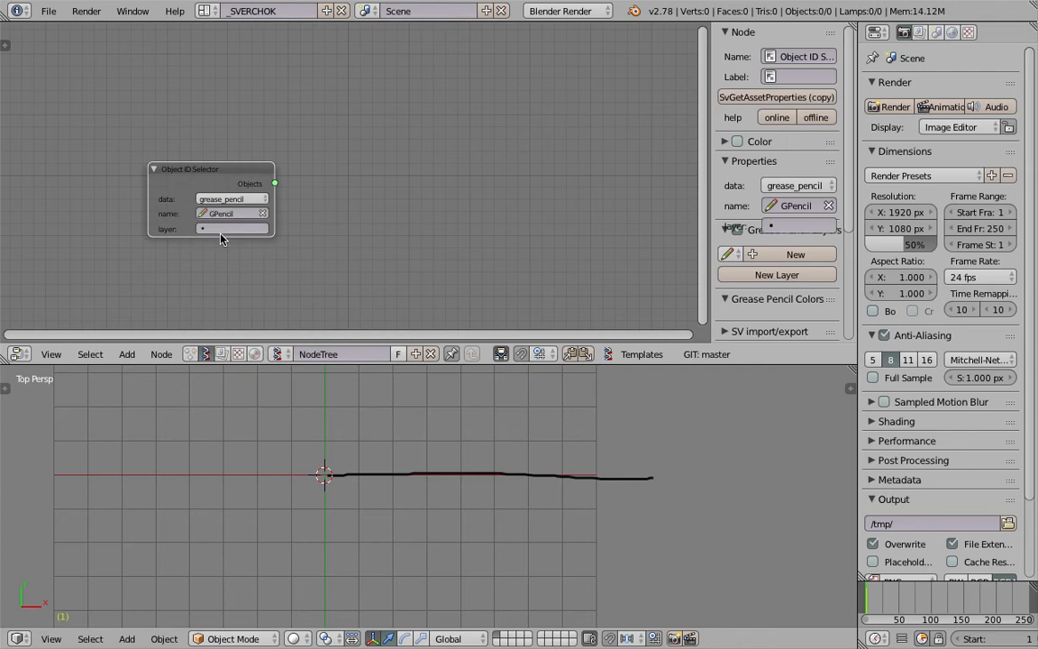
pyautogui.click(225, 228)
pyautogui.click(217, 241)
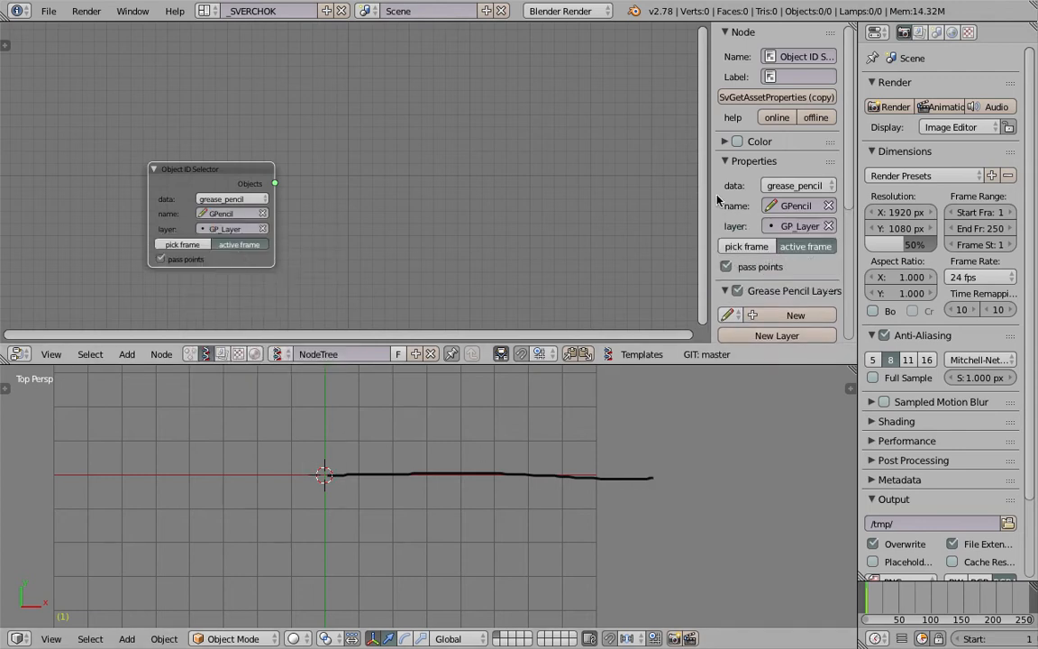
# Step: Collapse the node editor's properties sidebar and set the Object ID Selector to pick grease pencil frame 0 | 1
pyautogui.moveTo(711, 189); pyautogui.dragTo(843, 210)
pyautogui.moveTo(746, 364); pyautogui.dragTo(749, 346)
pyautogui.moveTo(331, 234); pyautogui.dragTo(313, 221, button='middle')
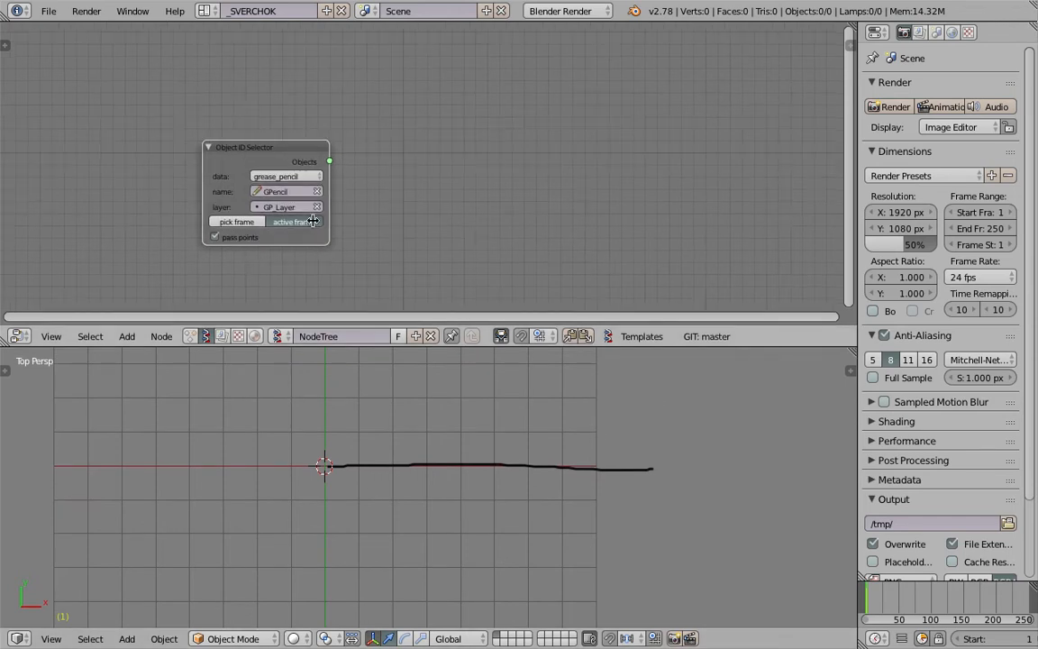
pyautogui.click(241, 224)
pyautogui.click(266, 238)
pyautogui.click(263, 256)
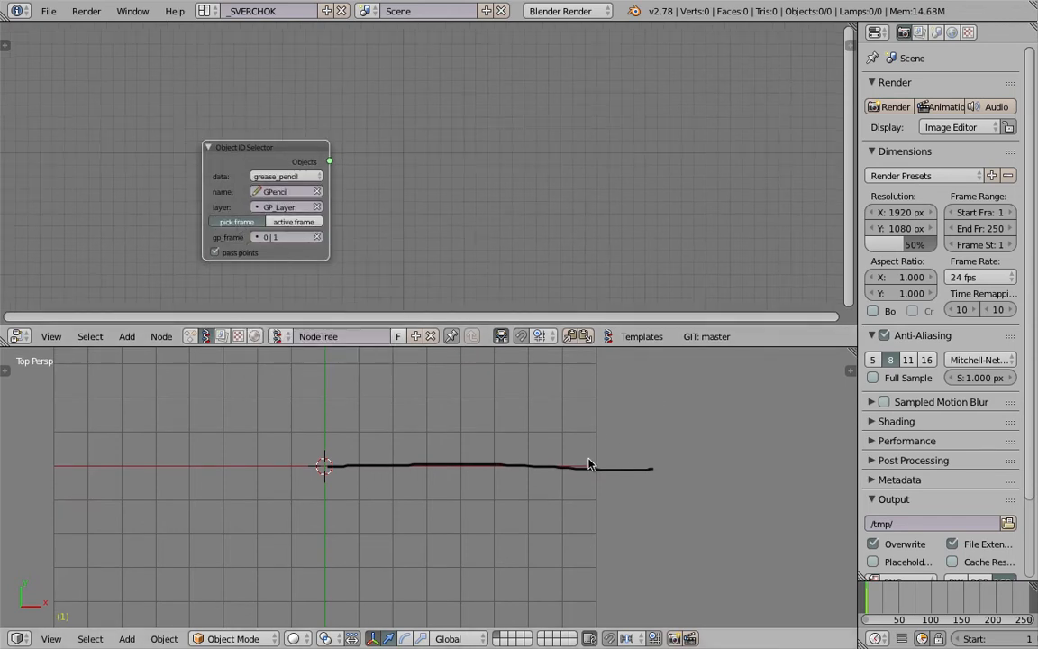
# Step: Save the file to the Desktop as sv_gp_bone_spline_001.blend
pyautogui.hotkey('ctrl', 's')
pyautogui.click(390, 75)
pyautogui.write('sv_gp_bone_')
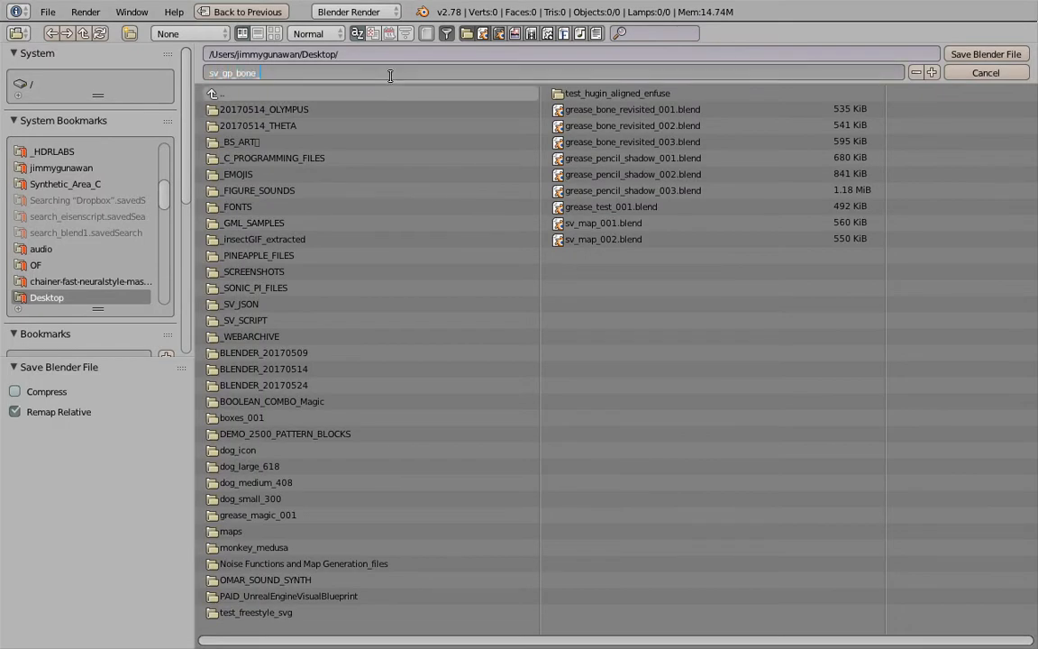
pyautogui.write('1')
pyautogui.press('Return')
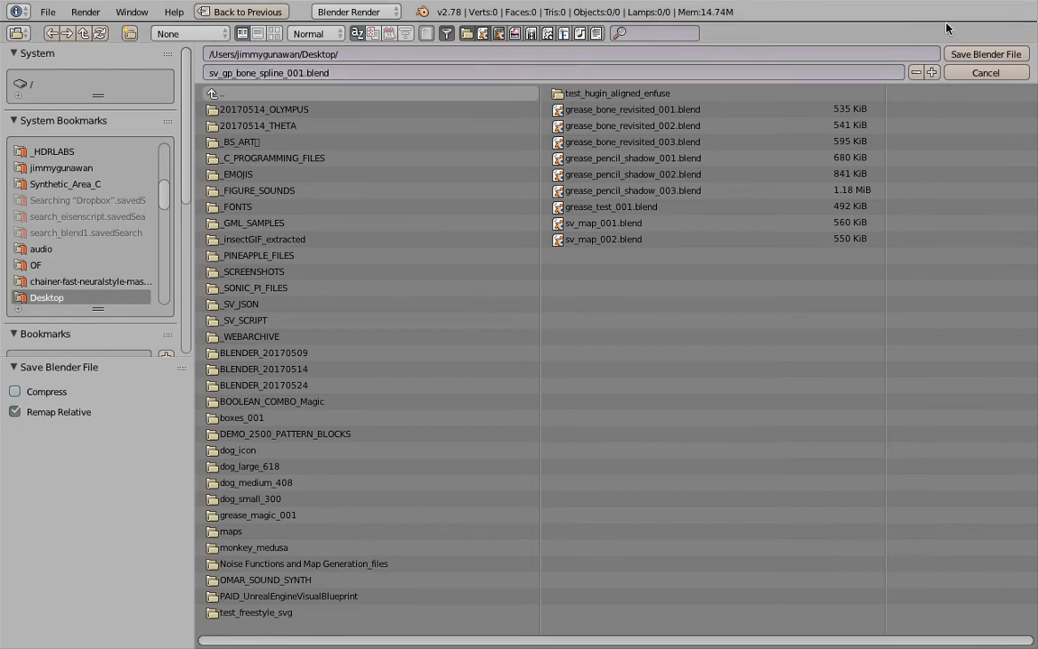
pyautogui.click(986, 54)
# Step: Add a Viewer Draw node and connect the Object ID Selector's Objects output to its vertices input
pyautogui.hotkey('alt', 'space')
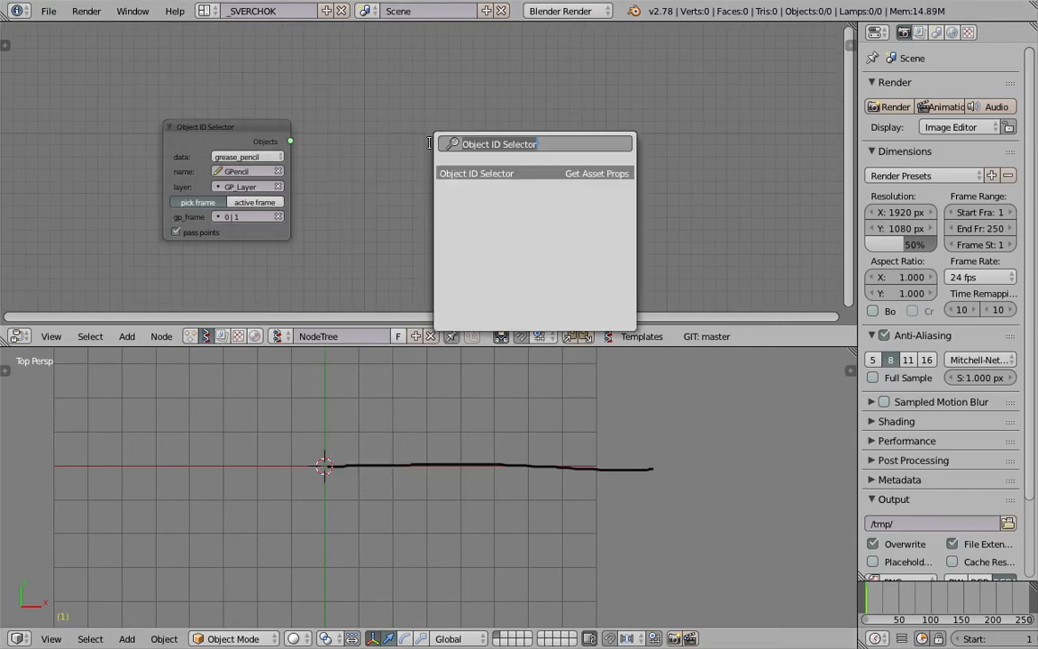
pyautogui.write('view')
pyautogui.press('Return')
pyautogui.click(509, 139)
pyautogui.moveTo(290, 141); pyautogui.dragTo(507, 227)
pyautogui.scroll(2, 300, 467)
pyautogui.keyDown('shift'); pyautogui.moveTo(404, 463); pyautogui.dragTo(375, 474, button='middle'); pyautogui.keyUp('shift')
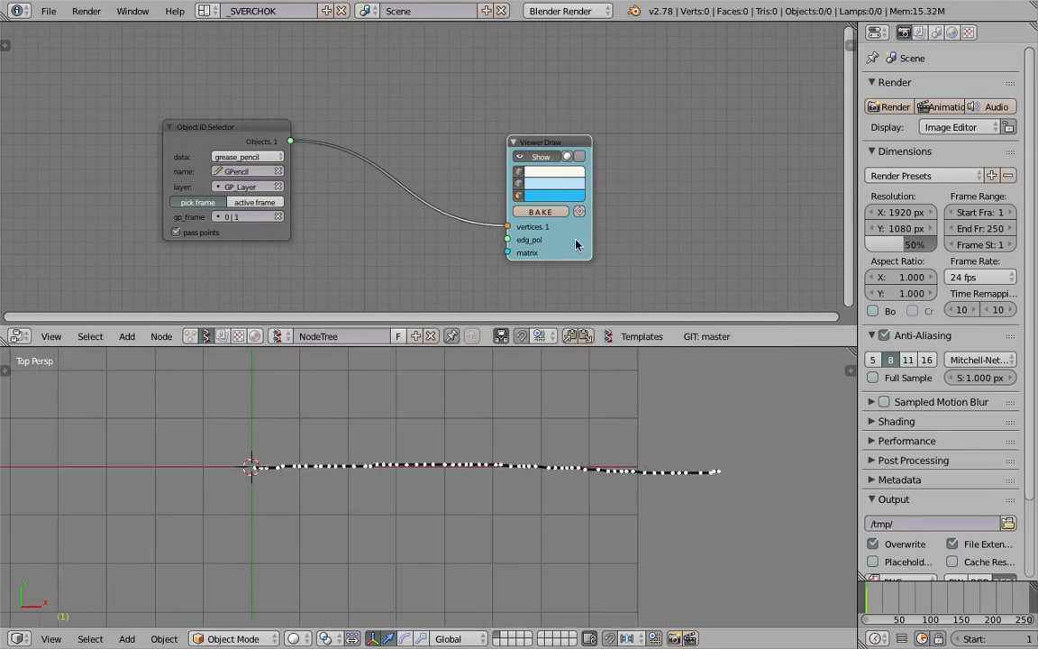
# Step: Spread the two nodes apart and insert a Vector Interpolation node on the link between them
pyautogui.moveTo(575, 242); pyautogui.dragTo(679, 229)
pyautogui.moveTo(217, 128); pyautogui.dragTo(152, 127)
pyautogui.hotkey('alt', 'space')
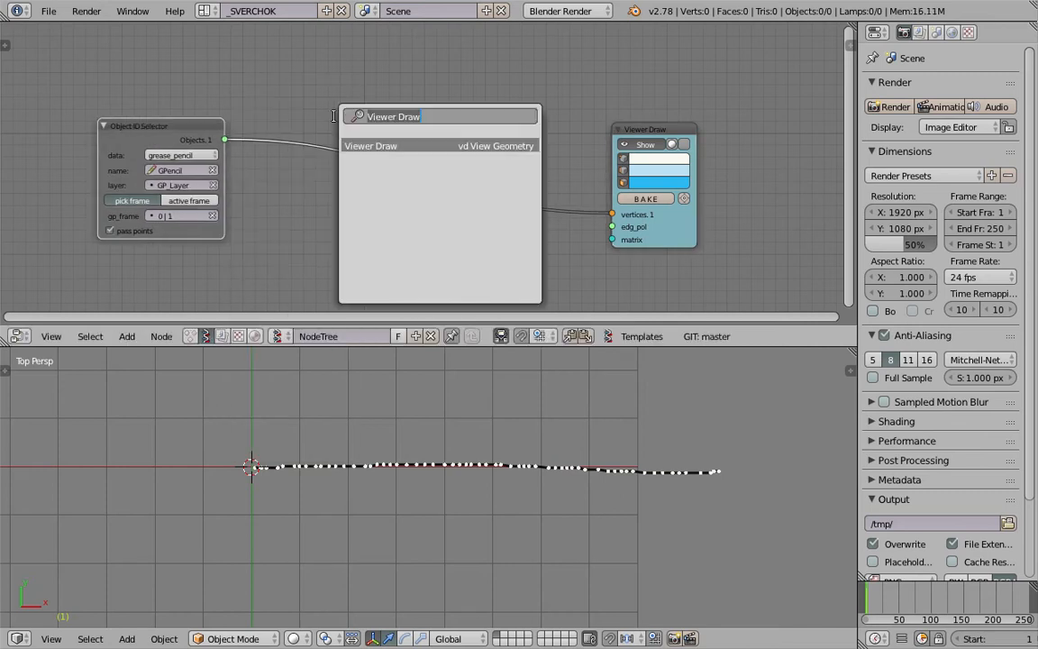
pyautogui.write('vector i')
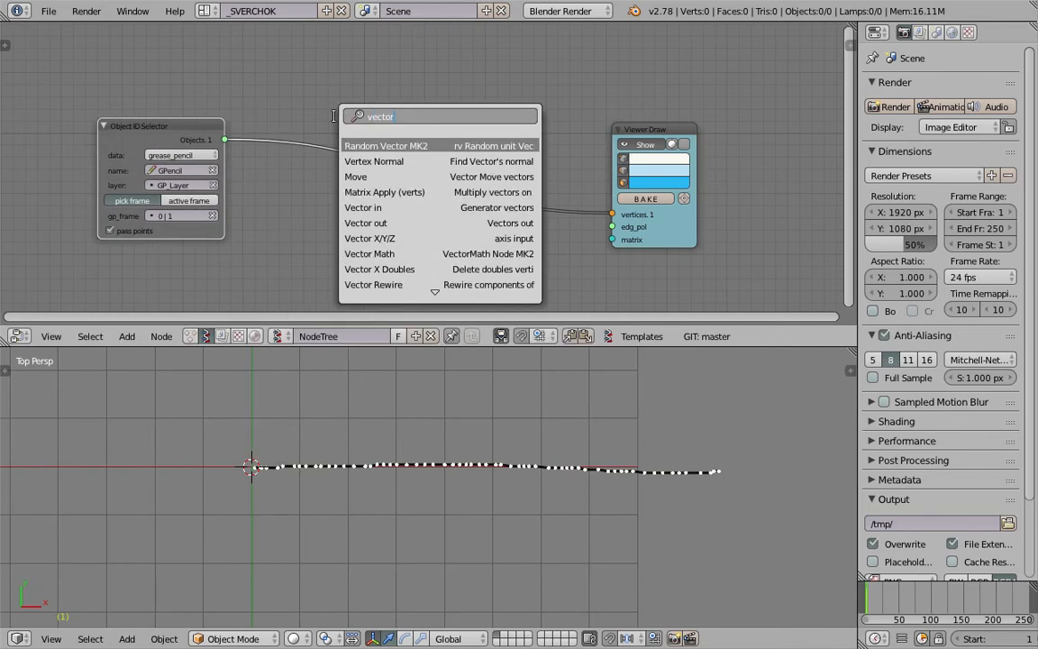
pyautogui.press('Down')
pyautogui.press('Return')
pyautogui.click(335, 117)
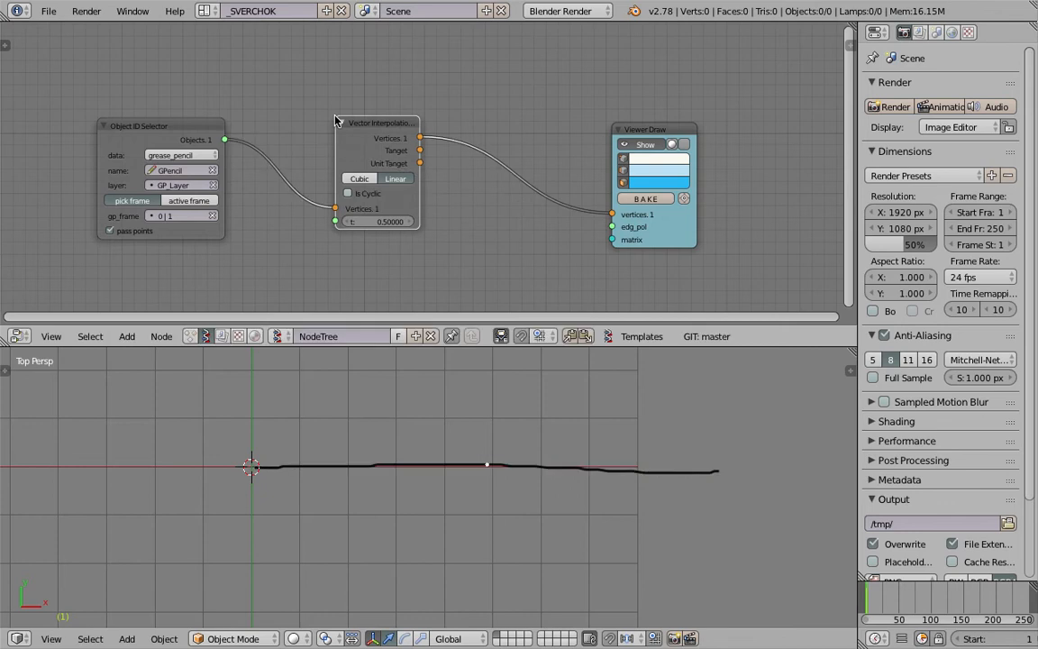
# Step: Add a Range Float node above the Object ID Selector
pyautogui.moveTo(334, 117); pyautogui.dragTo(358, 131, button='middle')
pyautogui.hotkey('alt', 'space')
pyautogui.write('float')
pyautogui.press('Down')
pyautogui.press('Down')
pyautogui.press('Down')
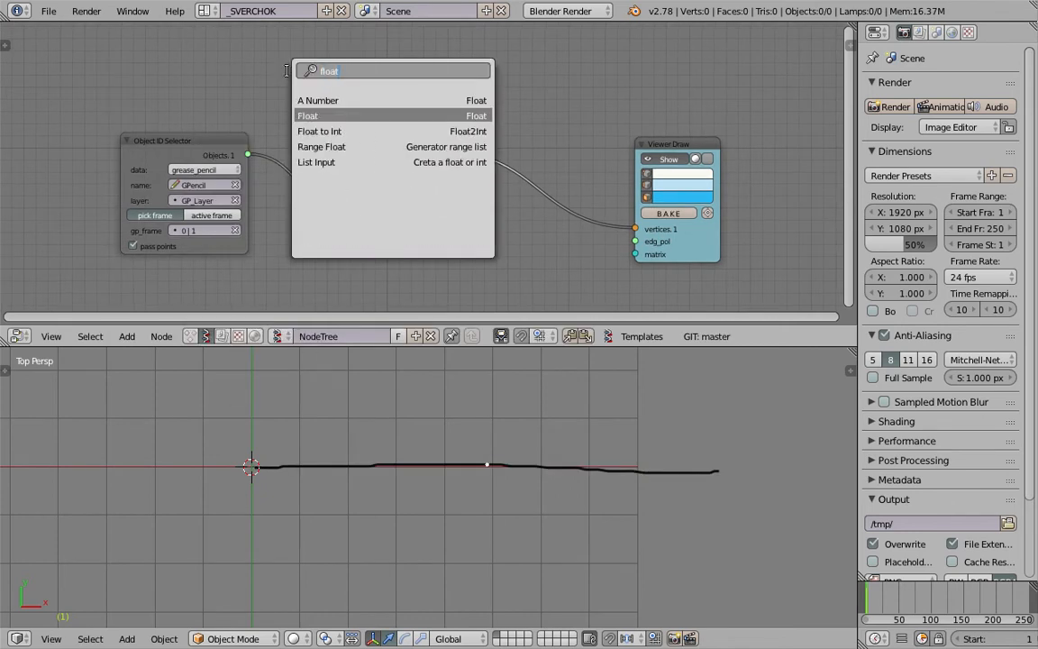
pyautogui.press('Return')
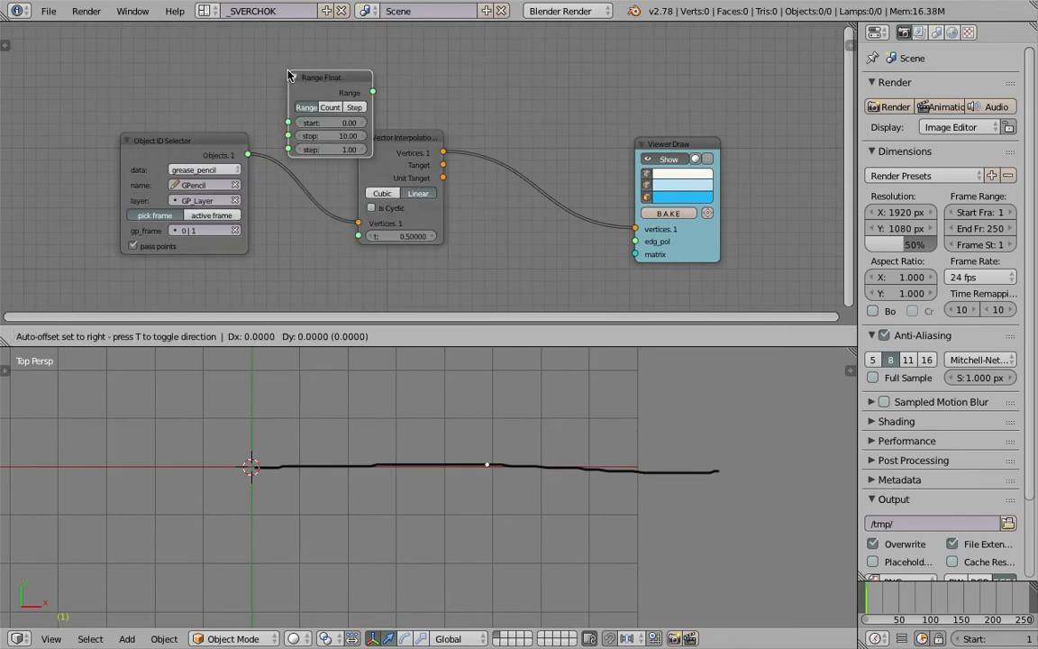
pyautogui.click(280, 77)
# Step: Set the Range Float to Count mode with stop 1.00 and count 2, and connect it to the Vector Interpolation's t input
pyautogui.moveTo(281, 77); pyautogui.dragTo(270, 94, button='middle')
pyautogui.click(226, 76)
pyautogui.doubleClick(237, 118)
pyautogui.write('2')
pyautogui.press('Return')
pyautogui.moveTo(273, 62); pyautogui.dragTo(346, 254)
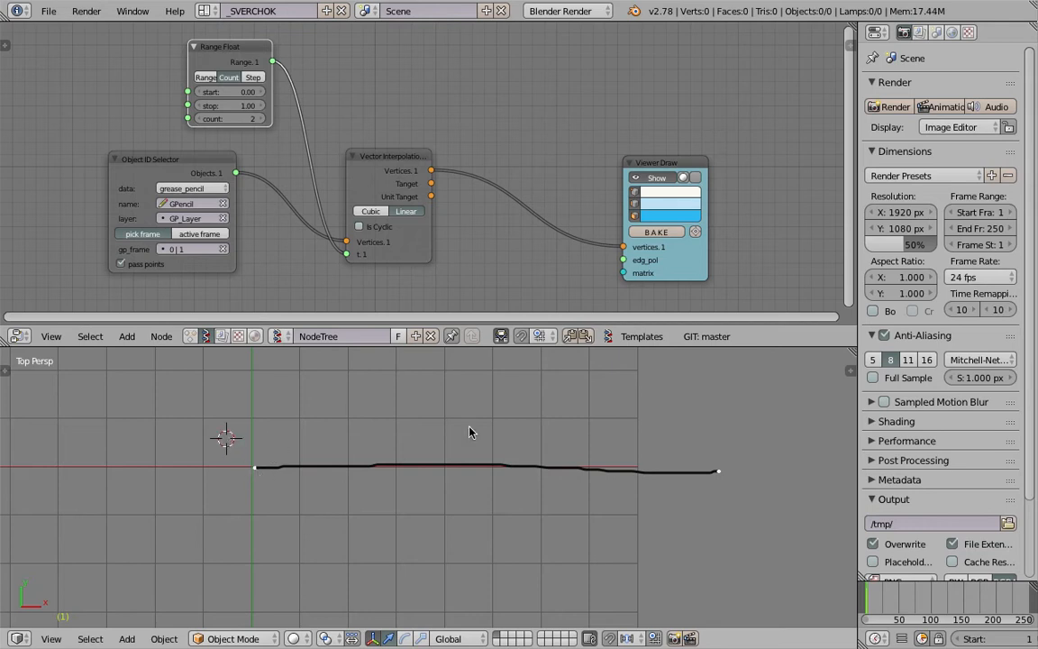
# Step: Move the Viewer Draw node farther away and insert a duplicate Vector Interpolation node on the link before it
pyautogui.keyDown('shift'); pyautogui.moveTo(655, 475); pyautogui.dragTo(460, 417, button='middle'); pyautogui.keyUp('shift')
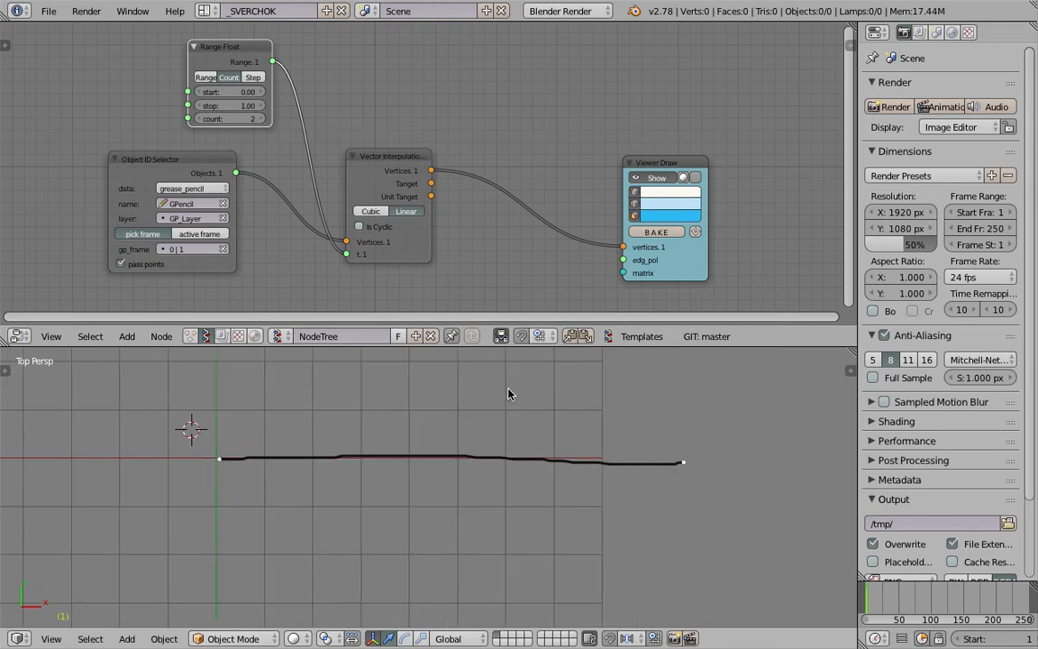
pyautogui.moveTo(669, 162); pyautogui.dragTo(719, 166)
pyautogui.moveTo(594, 170); pyautogui.dragTo(546, 159, button='middle')
pyautogui.scroll(-1, 575, 156)
pyautogui.moveTo(623, 162); pyautogui.dragTo(667, 163)
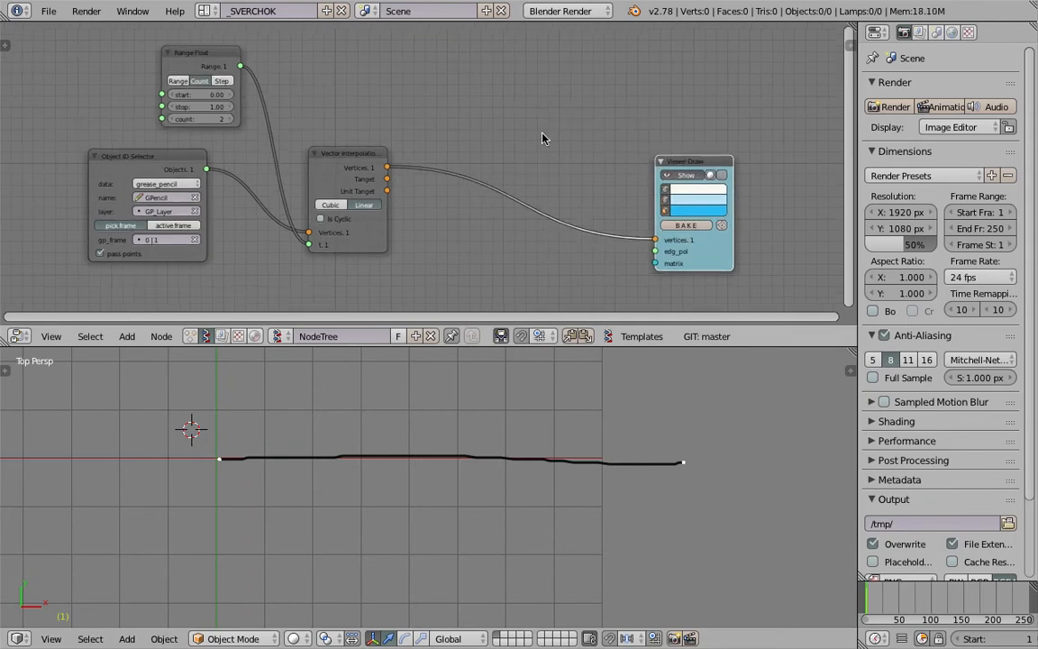
pyautogui.moveTo(478, 140); pyautogui.dragTo(430, 140, button='middle')
pyautogui.click(312, 158)
pyautogui.hotkey('shift', 'd')
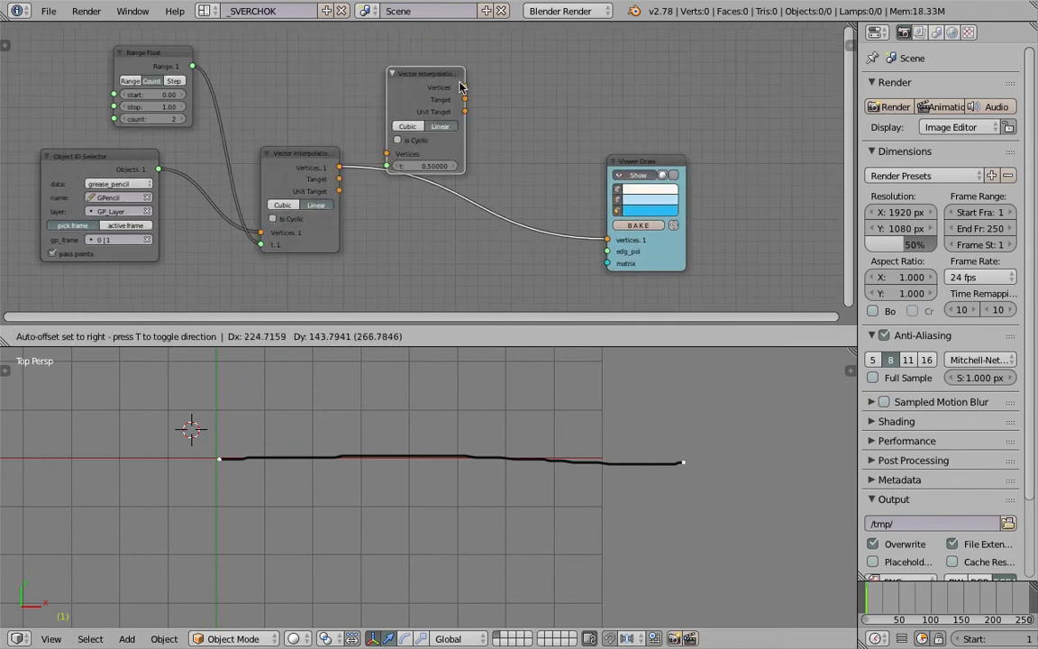
pyautogui.click(505, 167)
# Step: Duplicate the Range Float, connect the copy to the second Vector Interpolation's t input, and set its count to 13
pyautogui.click(180, 61)
pyautogui.hotkey('shift', 'd')
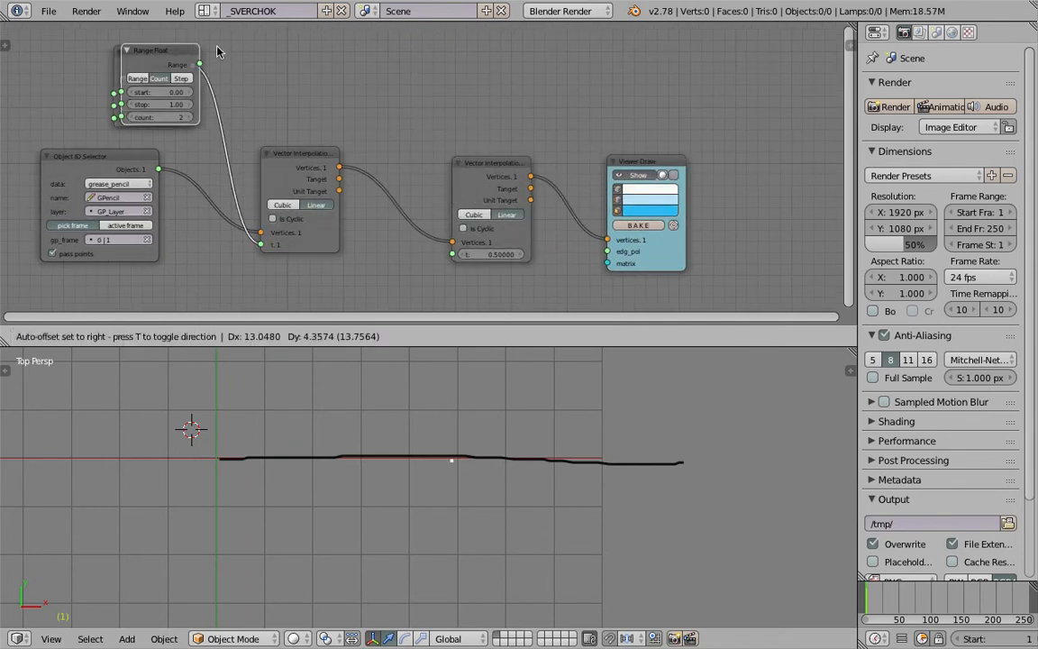
pyautogui.click(389, 59)
pyautogui.moveTo(397, 61); pyautogui.dragTo(453, 254)
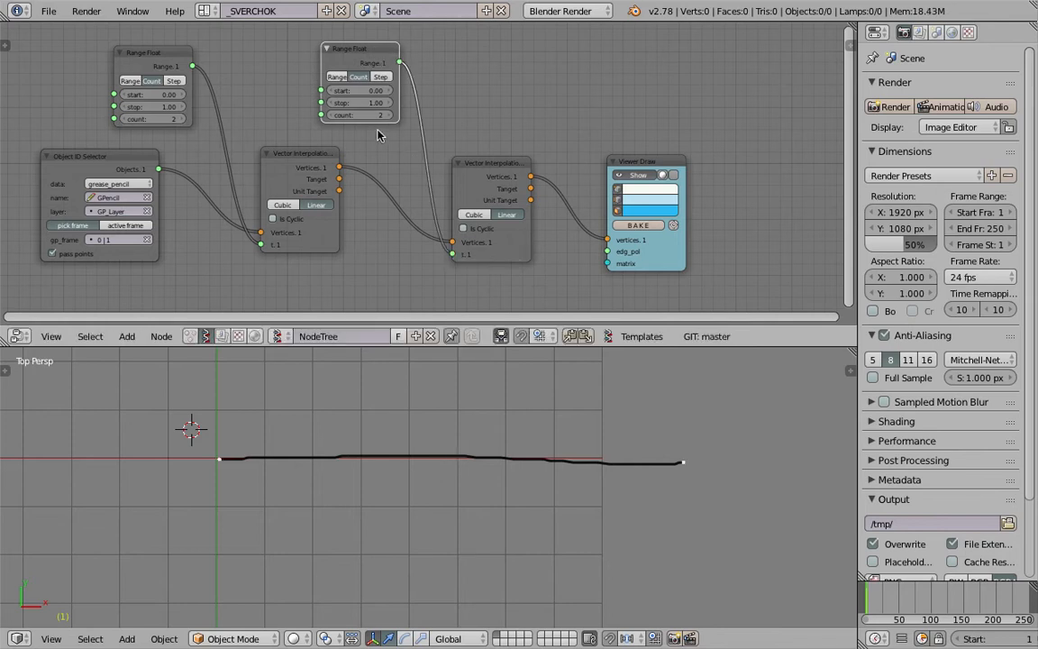
pyautogui.moveTo(368, 116)
pyautogui.mouseDown()
pyautogui.moveTo(390, 115)
pyautogui.moveTo(377, 115)
pyautogui.mouseUp()
# Step: Examine the interpolated points between both ends of the grease pencil stroke in the 3D viewport
pyautogui.scroll(1, 180, 414)
pyautogui.click(180, 455)
pyautogui.click(734, 455)
pyautogui.scroll(-2, 549, 440)
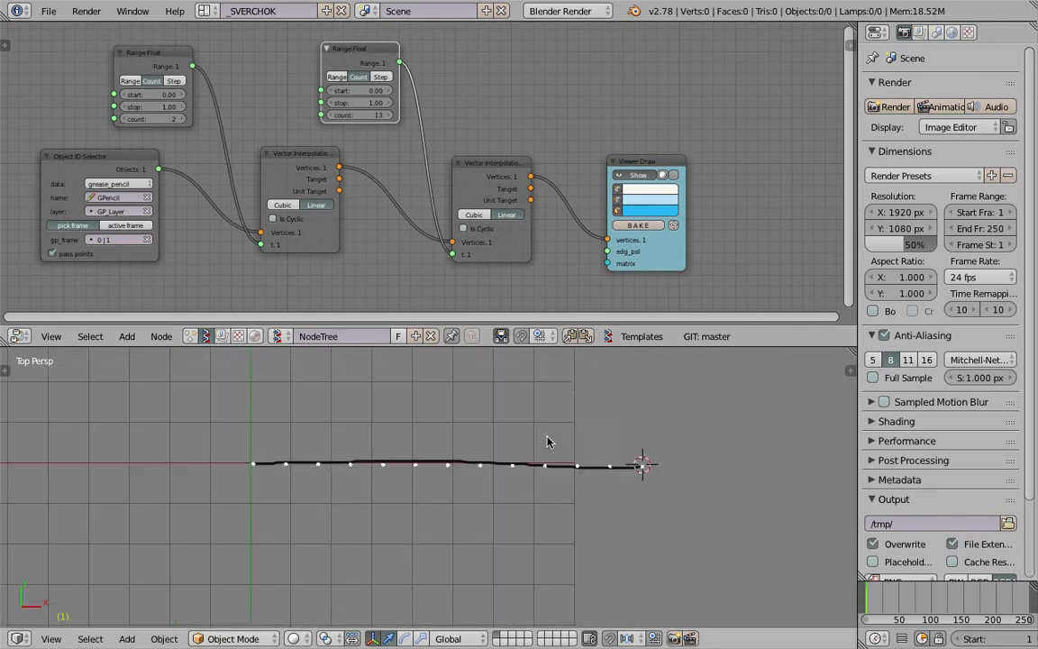
pyautogui.keyDown('shift'); pyautogui.moveTo(543, 446); pyautogui.dragTo(528, 458, button='middle'); pyautogui.keyUp('shift')
pyautogui.scroll(2, 528, 458)
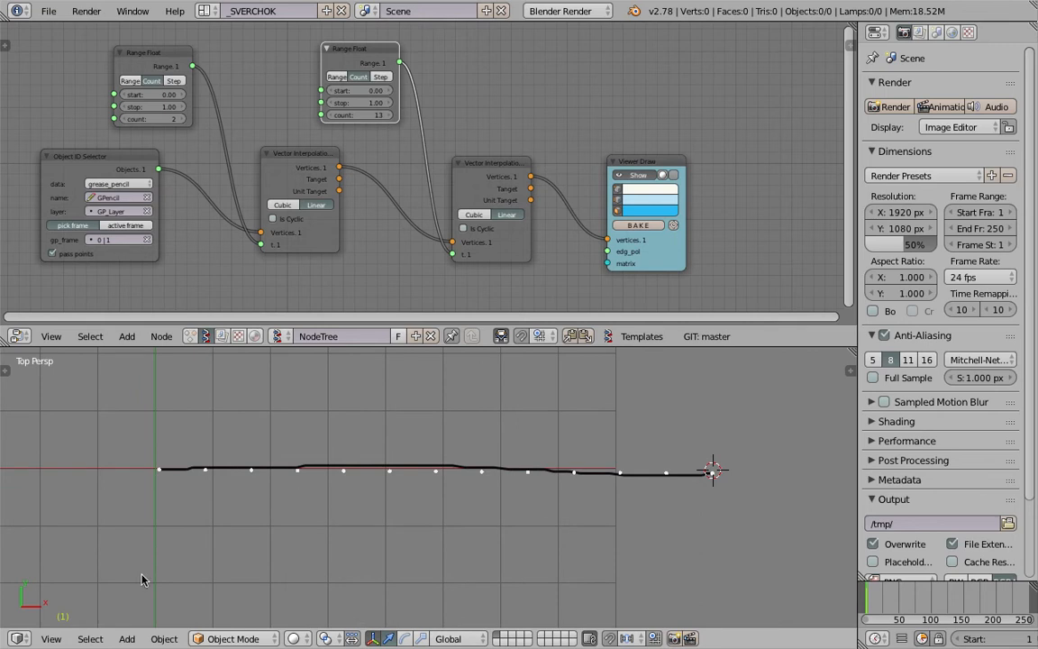
pyautogui.keyDown('shift'); pyautogui.moveTo(521, 410); pyautogui.dragTo(518, 414, button='middle'); pyautogui.keyUp('shift')
pyautogui.scroll(-1, 516, 415)
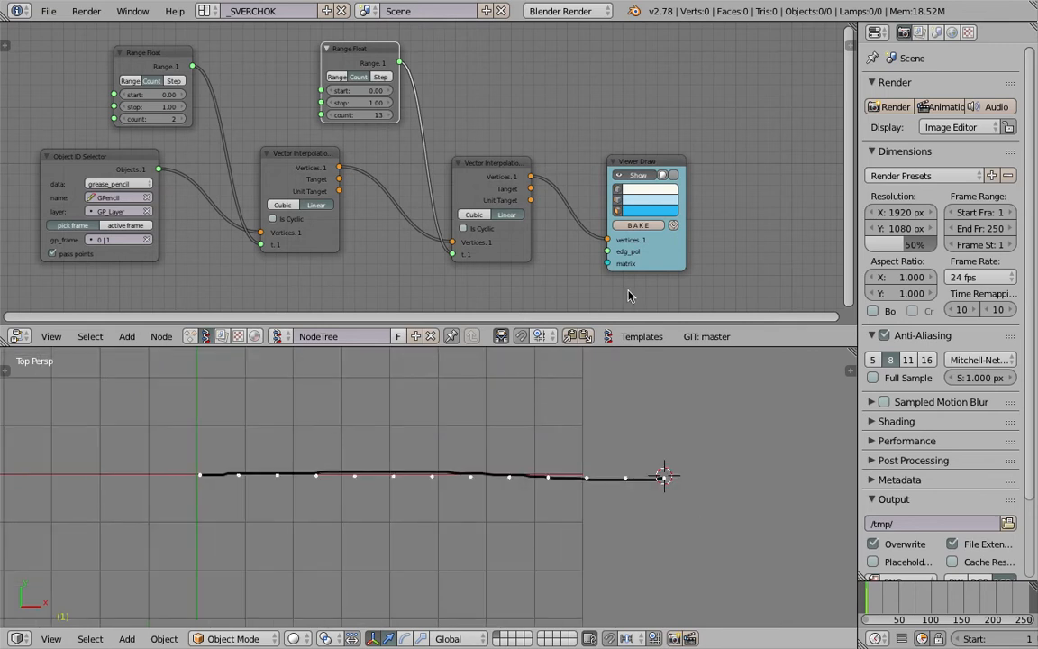
# Step: Move the Viewer Draw node farther from the interpolation nodes and set the second Range Float's count to 10
pyautogui.moveTo(646, 161); pyautogui.dragTo(694, 138)
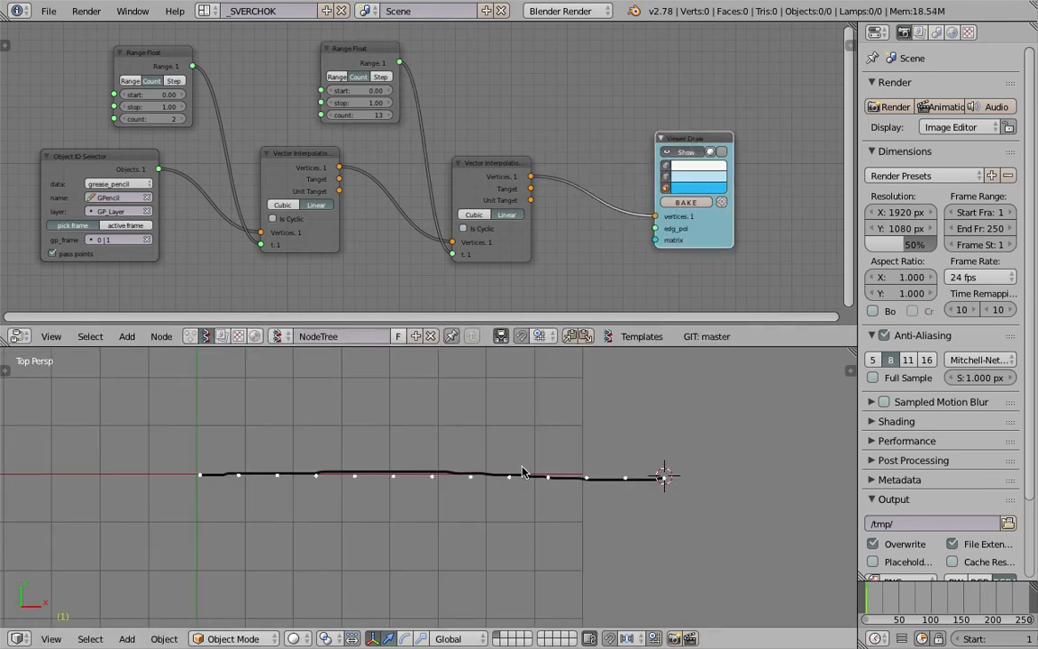
pyautogui.scroll(1, 430, 161)
pyautogui.click(354, 111)
pyautogui.scroll(2, 356, 112)
pyautogui.moveTo(355, 112); pyautogui.dragTo(377, 124, button='middle')
pyautogui.scroll(-1, 355, 167)
# Step: Save over the current blend file and widen the node editor and 3D viewport by narrowing the render properties area
pyautogui.hotkey('ctrl', 's')
pyautogui.click(377, 129)
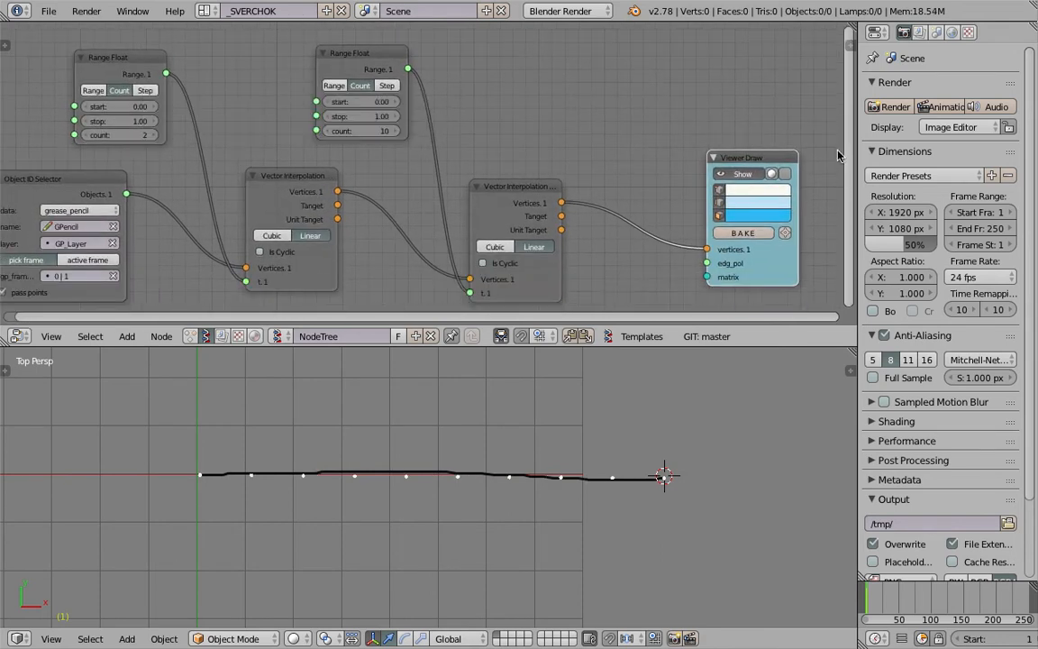
pyautogui.moveTo(857, 147); pyautogui.dragTo(898, 151)
pyautogui.scroll(-1, 685, 131)
pyautogui.hotkey('ctrl', 's')
pyautogui.moveTo(647, 125); pyautogui.dragTo(603, 105, button='middle')
pyautogui.click(622, 110)
pyautogui.scroll(-1, 602, 105)
pyautogui.click(765, 441)
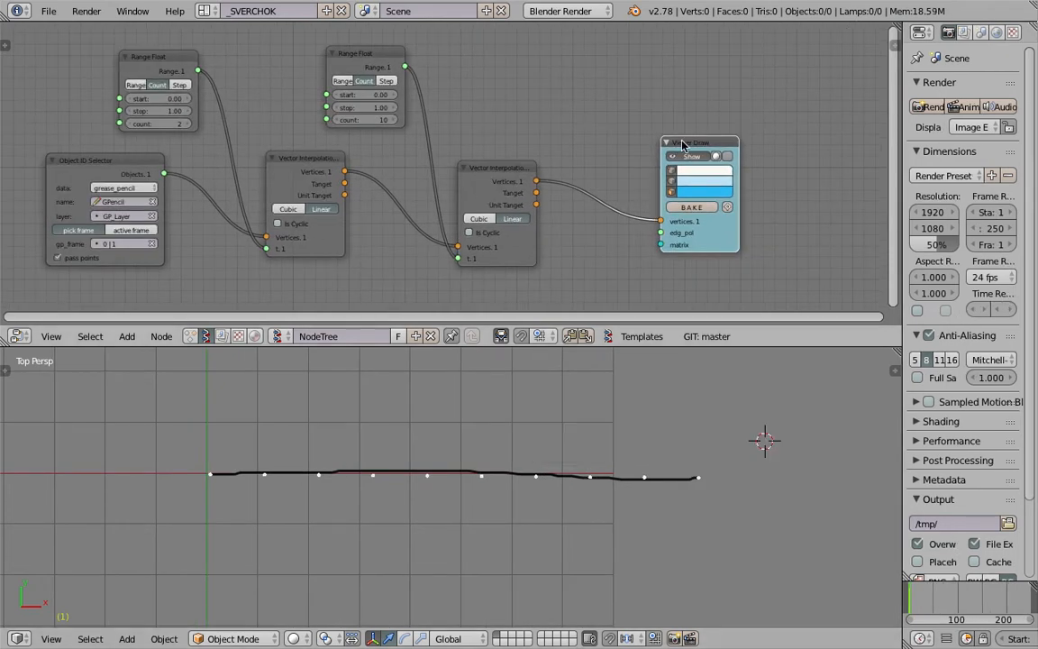
# Step: Insert a UV Connection node set to Edges between the second Vector Interpolation and Viewer Draw, feeding its vertices and data into vertices and edg_pol
pyautogui.moveTo(681, 142); pyautogui.dragTo(689, 130)
pyautogui.press('space')
pyautogui.write('uv')
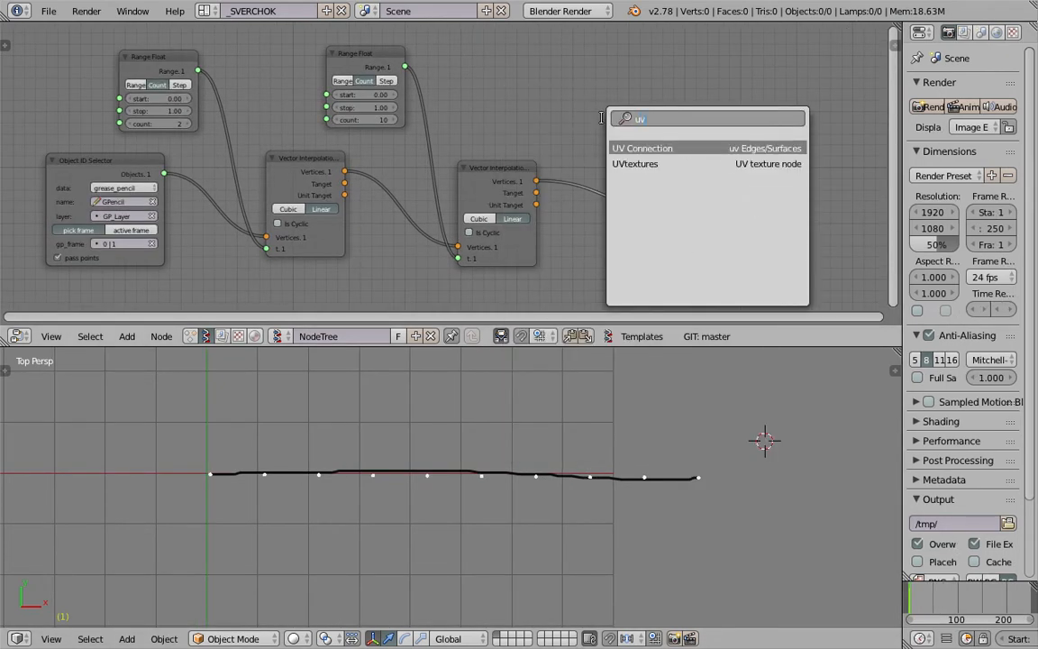
pyautogui.press('Return')
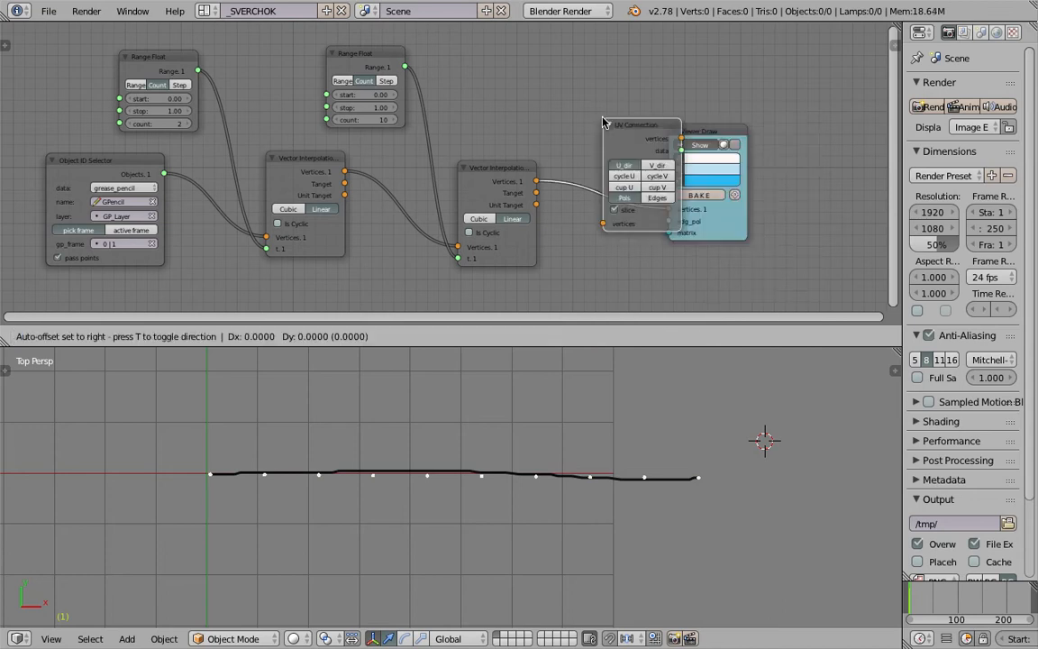
pyautogui.click(602, 119)
pyautogui.moveTo(683, 150); pyautogui.dragTo(727, 221)
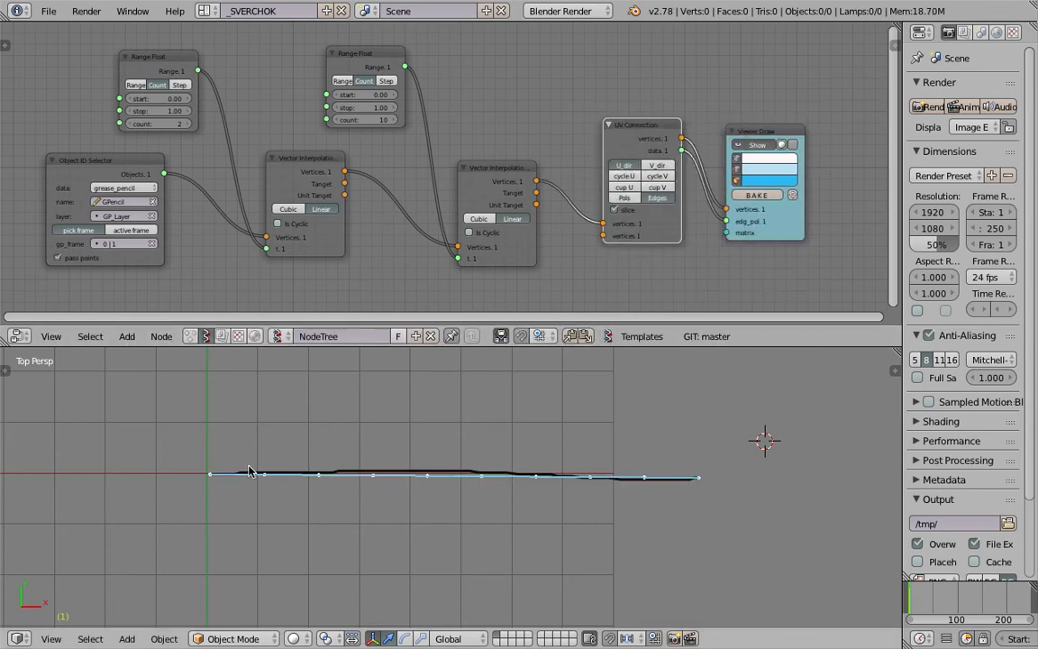
# Step: Rename the node tree as 1_generate_bone
pyautogui.click(373, 336)
pyautogui.write('1_generate_bone')
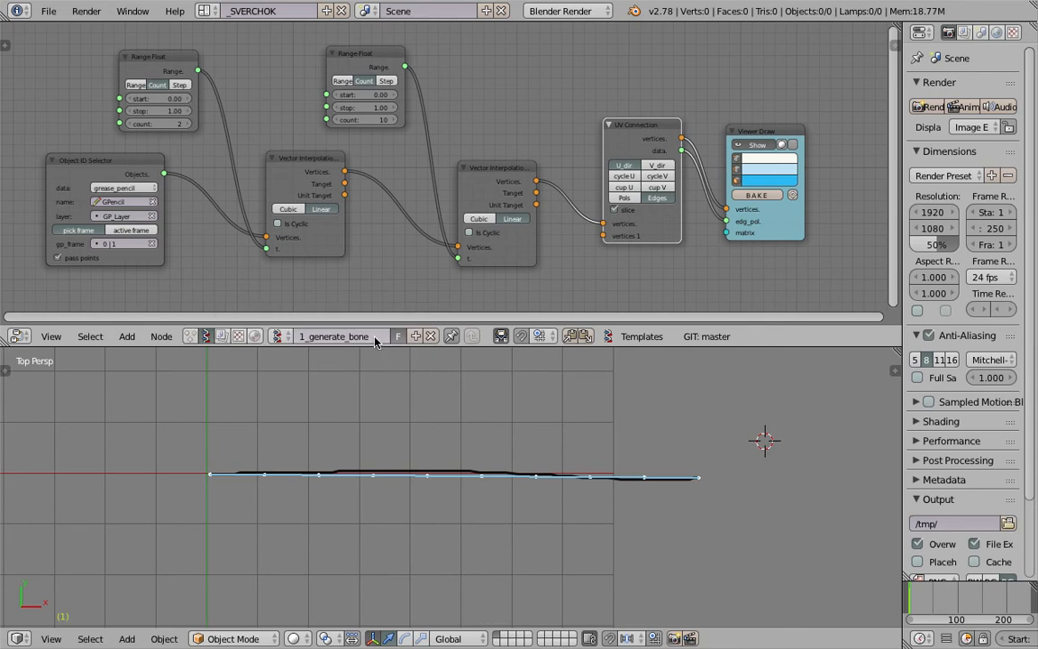
pyautogui.press('Return')
pyautogui.moveTo(528, 208); pyautogui.dragTo(521, 196, button='middle')
pyautogui.moveTo(644, 132); pyautogui.dragTo(605, 139, button='middle')
pyautogui.scroll(-1, 647, 144)
pyautogui.press('space')
pyautogui.write('skin')
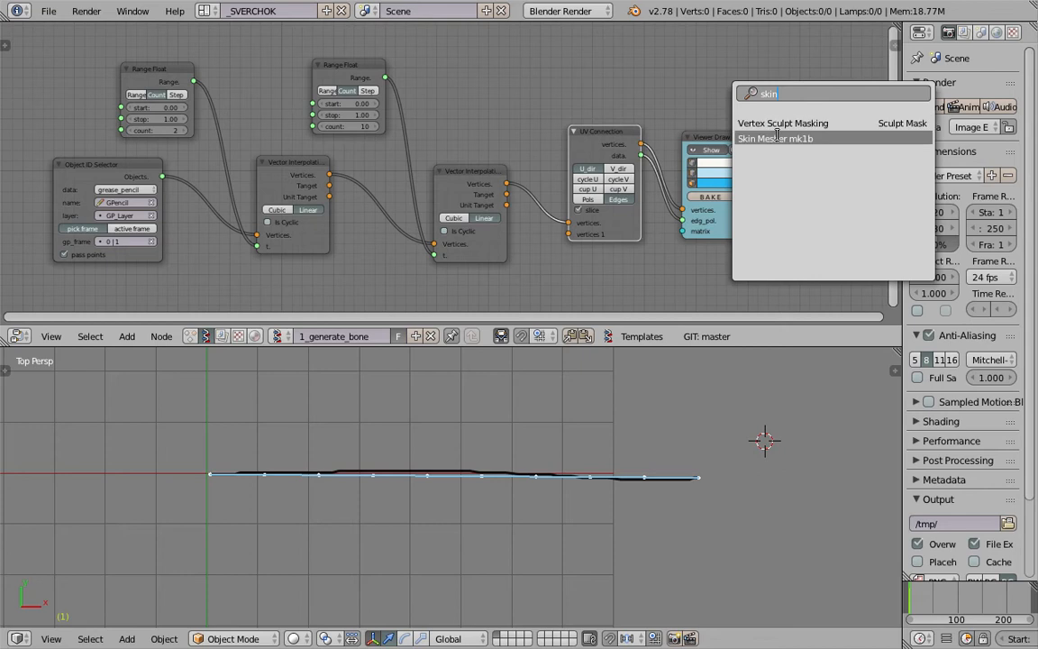
pyautogui.click(659, 82)
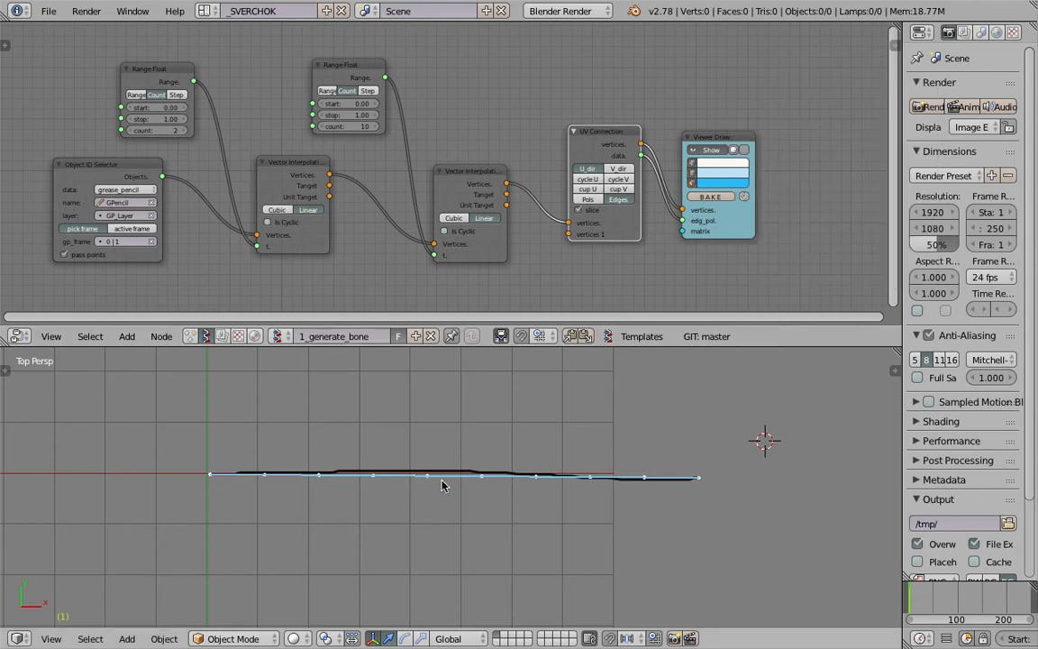
# Step: Bake the Viewer Draw output to a mesh, select the baked mesh, and turn off the node's viewport display
pyautogui.click(712, 199)
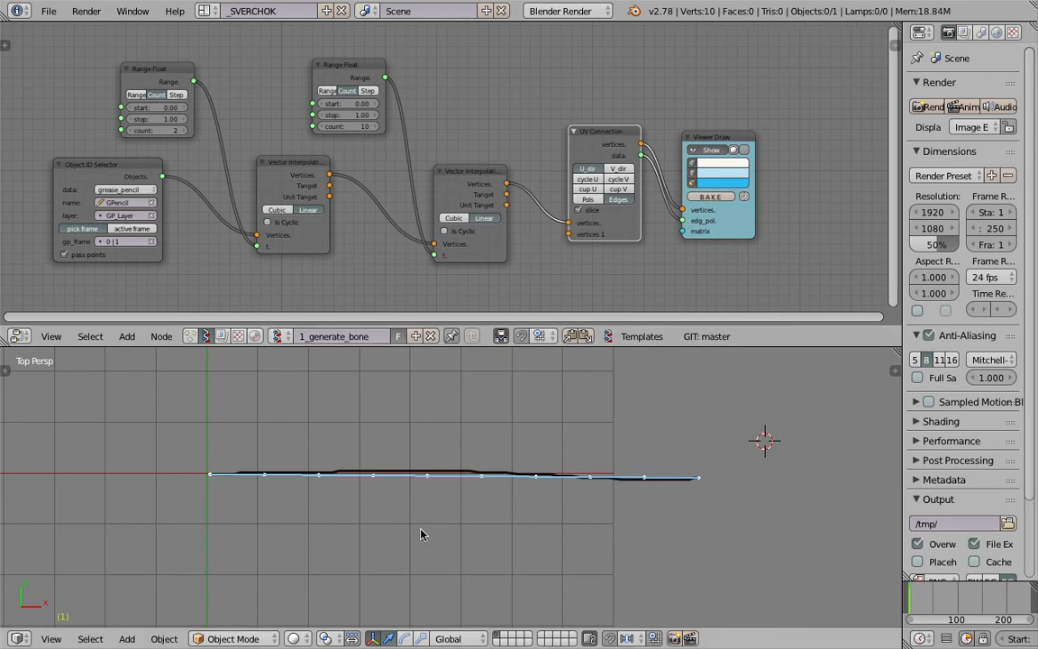
pyautogui.press('g')
pyautogui.rightClick(433, 484)
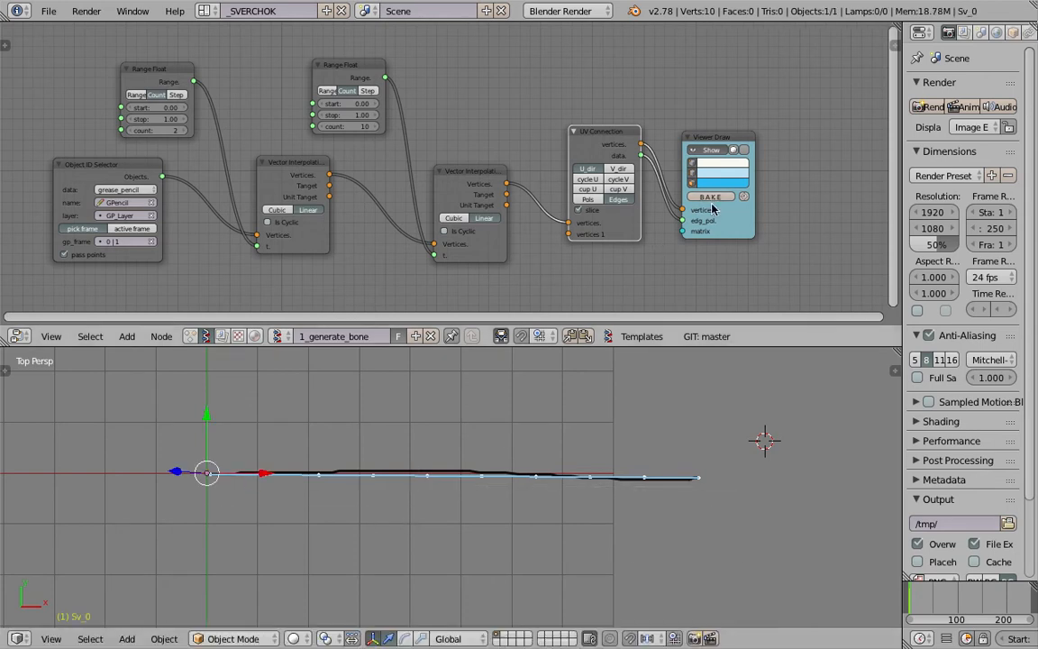
pyautogui.click(703, 152)
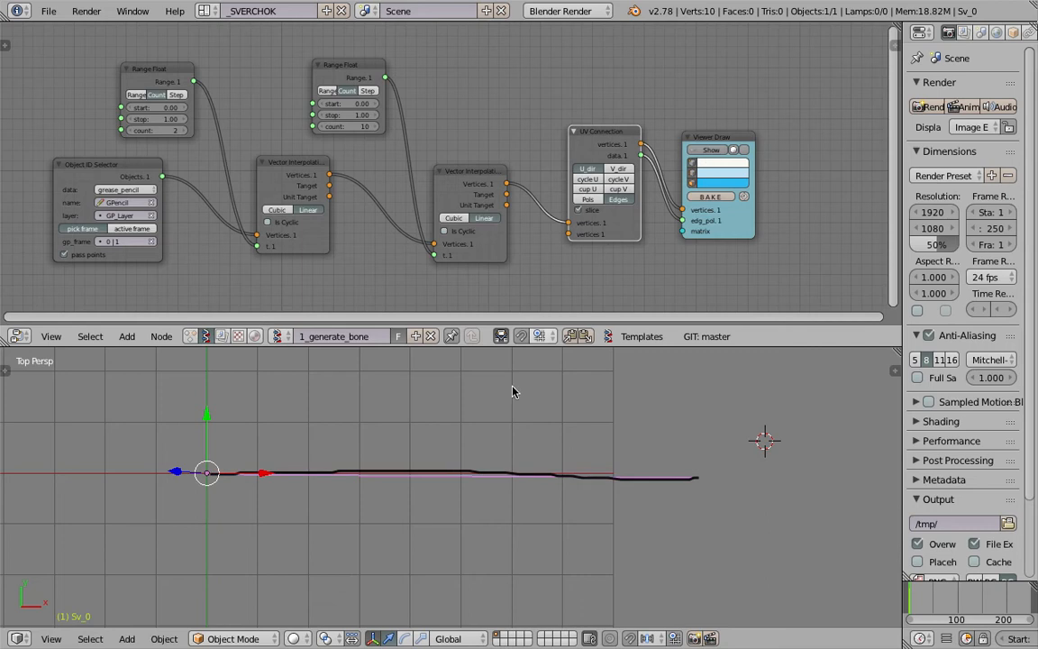
pyautogui.press('g')
pyautogui.rightClick(450, 487)
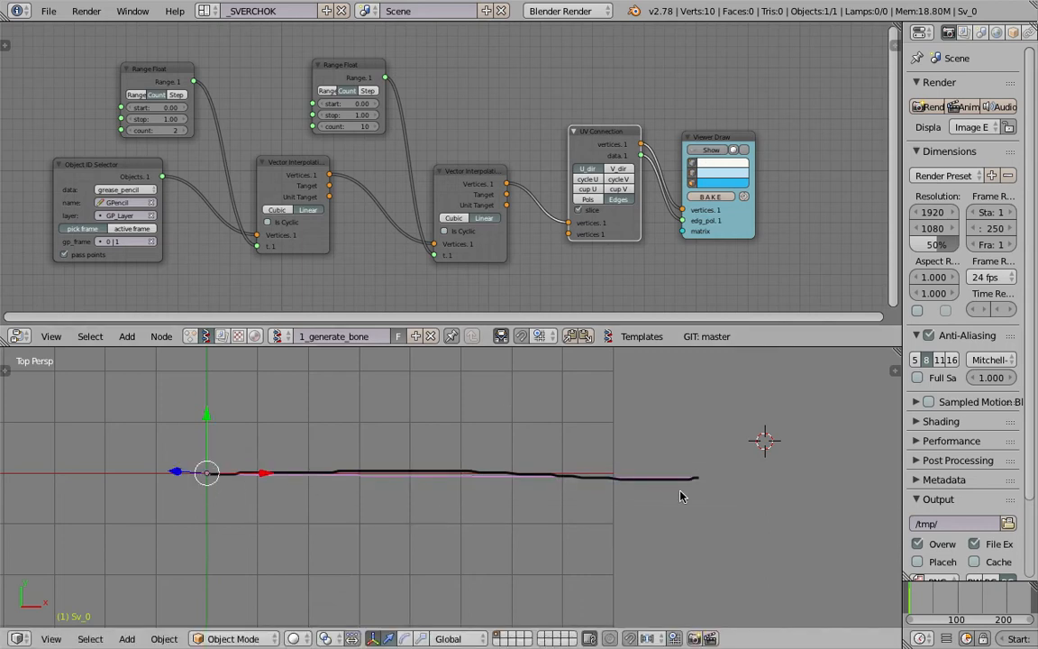
# Step: Widen the properties area, add a Skin modifier to the baked mesh, and inspect it in solid shading
pyautogui.moveTo(903, 231); pyautogui.dragTo(726, 232)
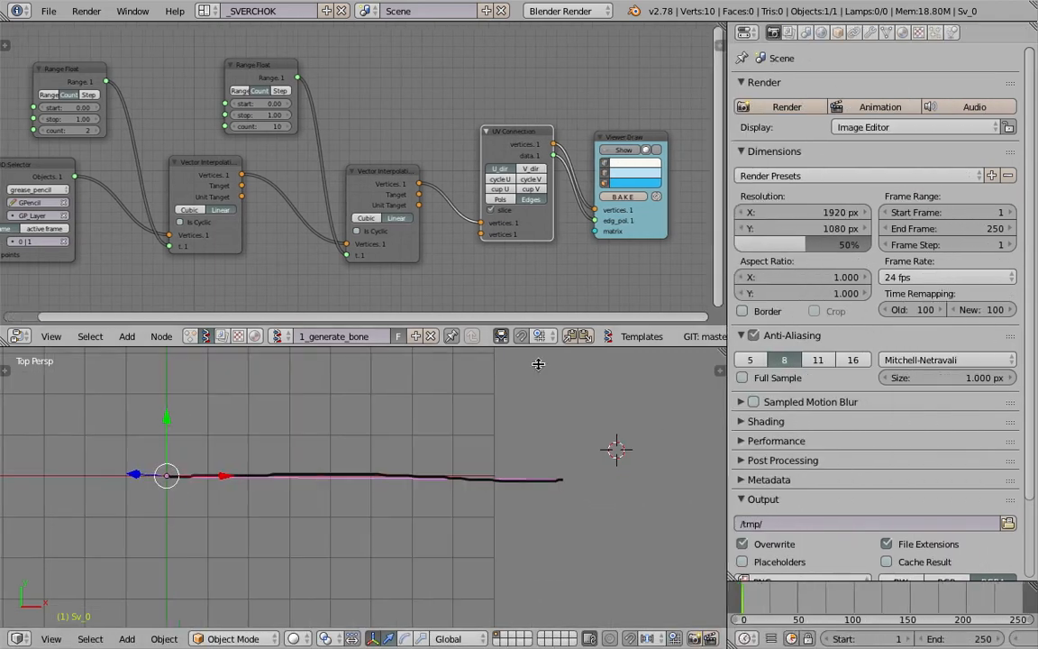
pyautogui.click(871, 33)
pyautogui.click(852, 89)
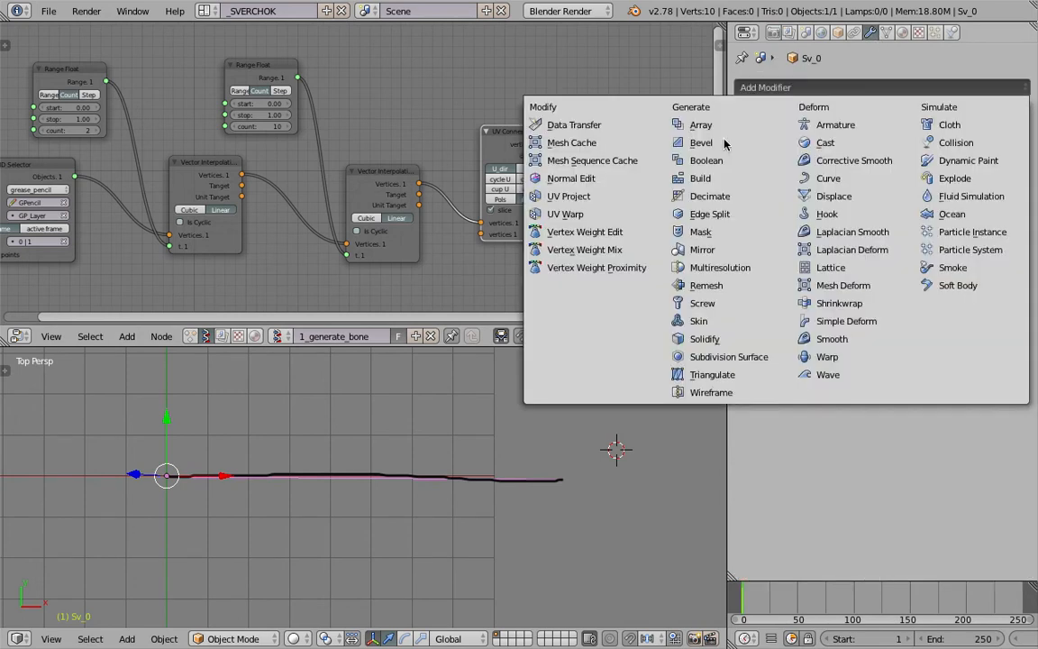
pyautogui.click(749, 321)
pyautogui.scroll(2, 248, 482)
pyautogui.moveTo(285, 507); pyautogui.dragTo(224, 512, button='middle')
pyautogui.press('z')
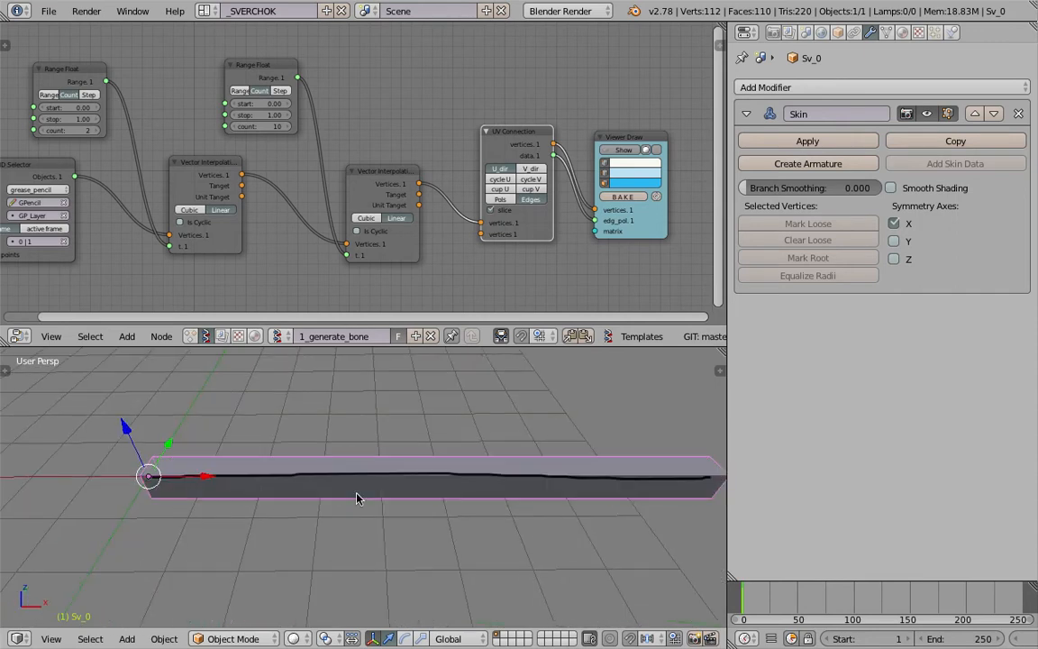
# Step: Create an armature from the Skin modifier in top view and narrow the properties area
pyautogui.keyDown('shift'); pyautogui.moveTo(535, 468); pyautogui.dragTo(484, 469, button='middle'); pyautogui.keyUp('shift')
pyautogui.click(60, 636)
pyautogui.click(105, 563)
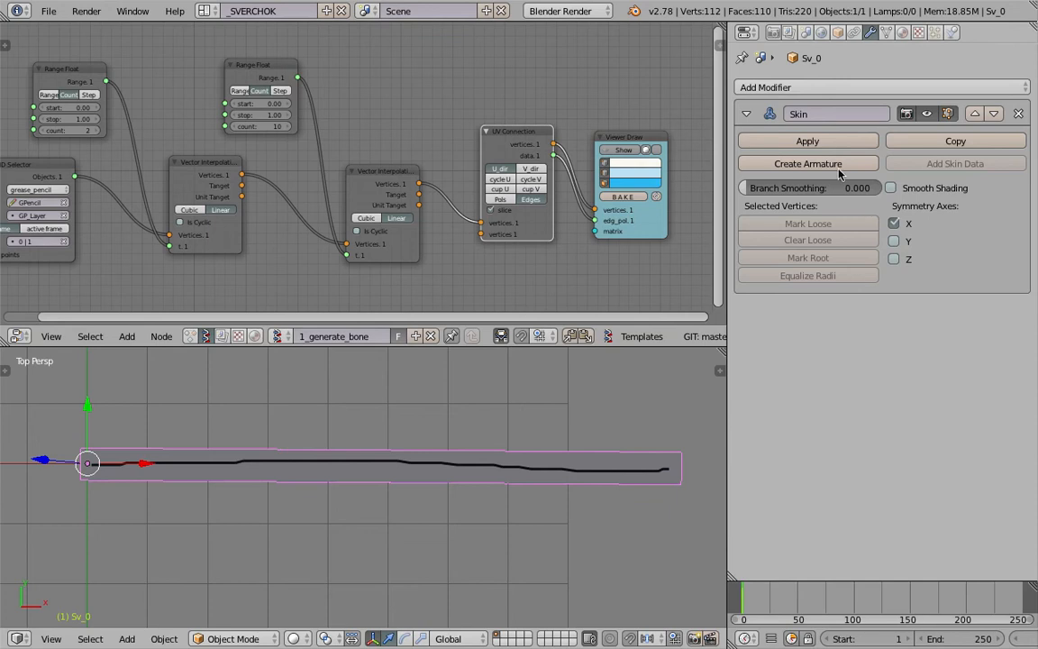
pyautogui.click(810, 164)
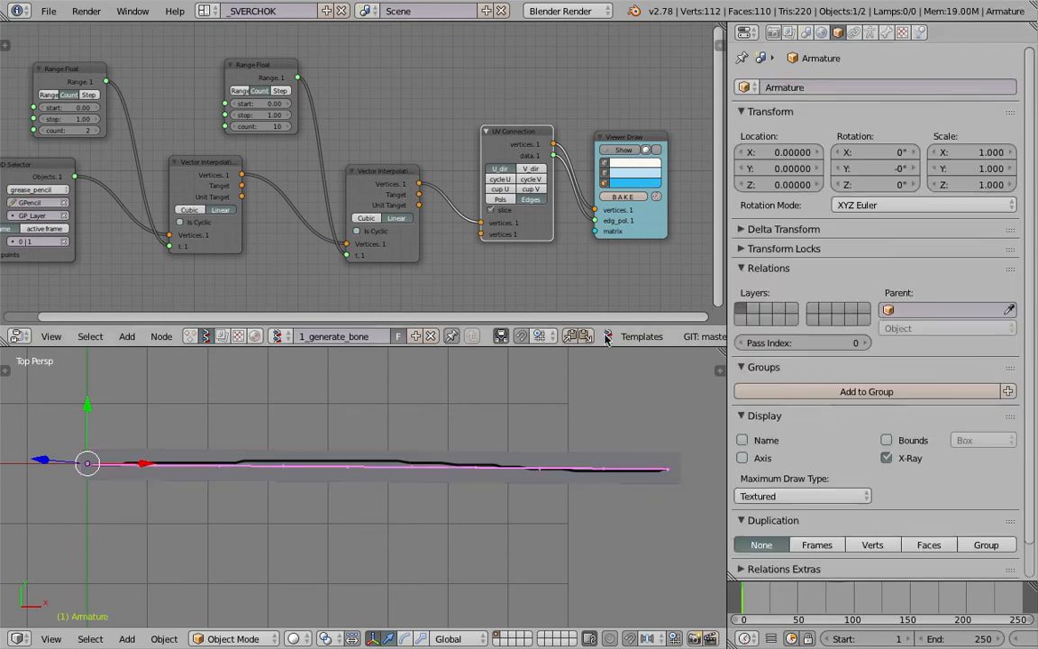
pyautogui.rightClick(429, 467)
pyautogui.rightClick(432, 471)
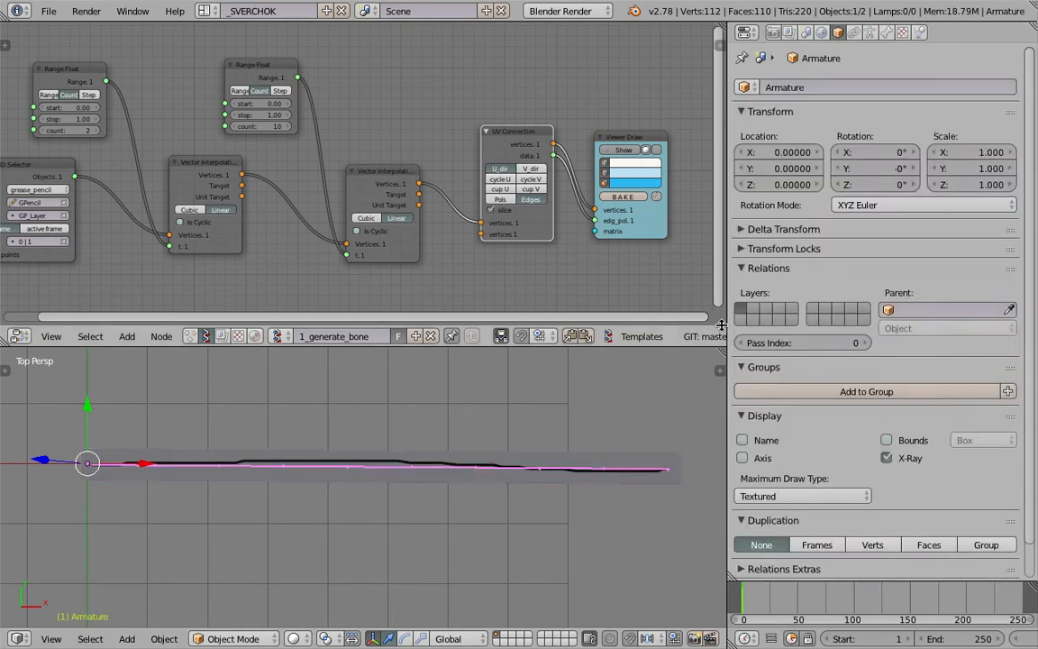
pyautogui.moveTo(809, 332); pyautogui.dragTo(831, 332)
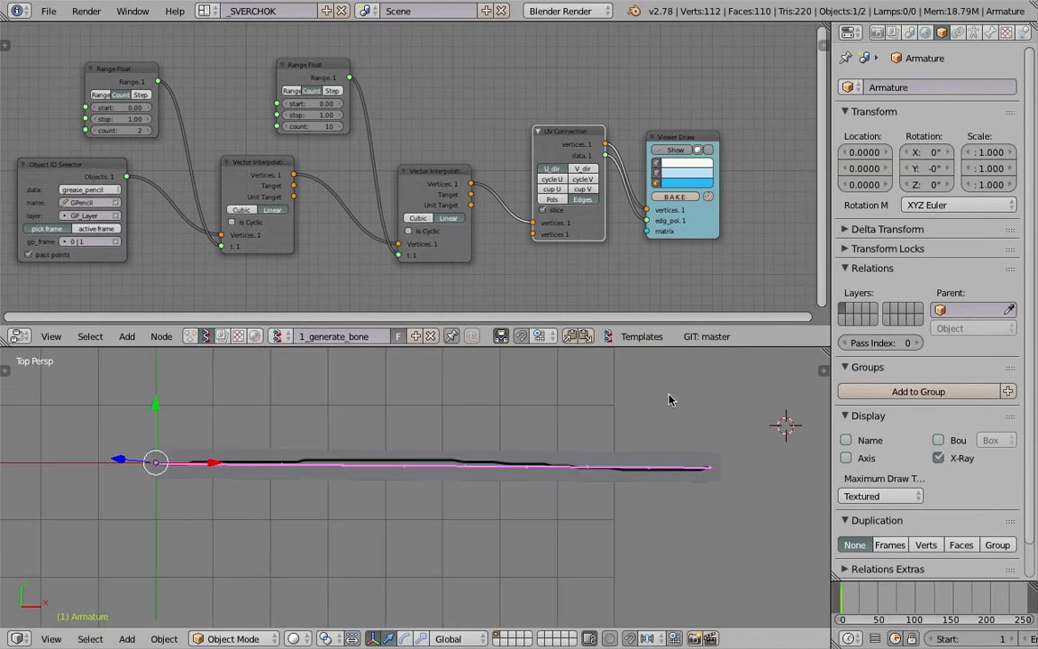
# Step: Try rotating two bones in the middle of the armature in Pose Mode, cancel the rotations, and return to Object Mode
pyautogui.hotkey('ctrl', 'Tab')
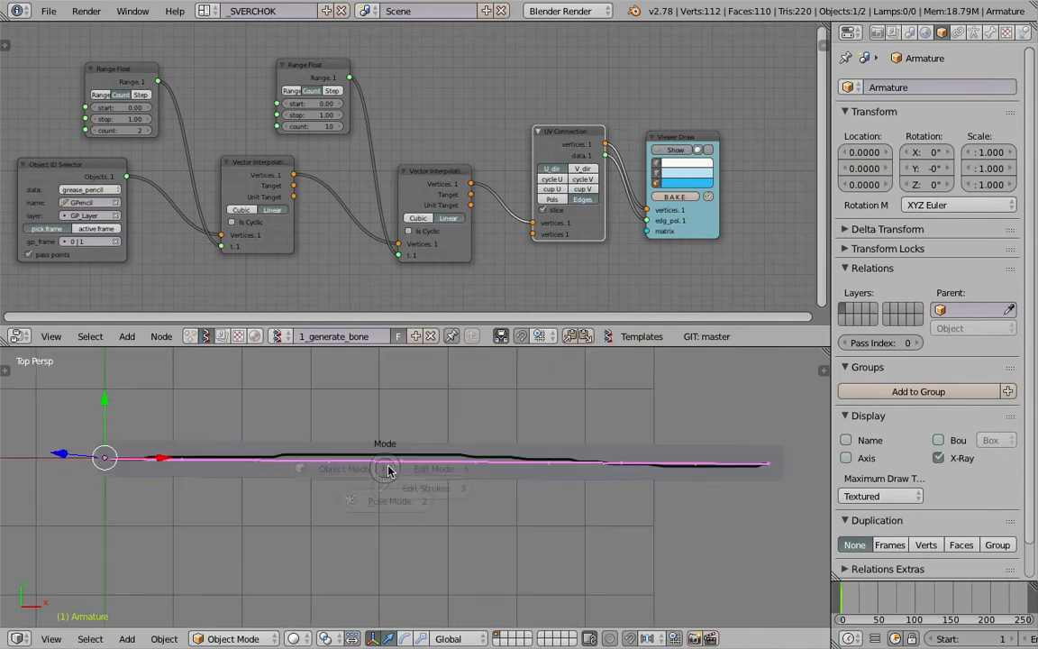
pyautogui.click(379, 559)
pyautogui.rightClick(523, 470)
pyautogui.press('r')
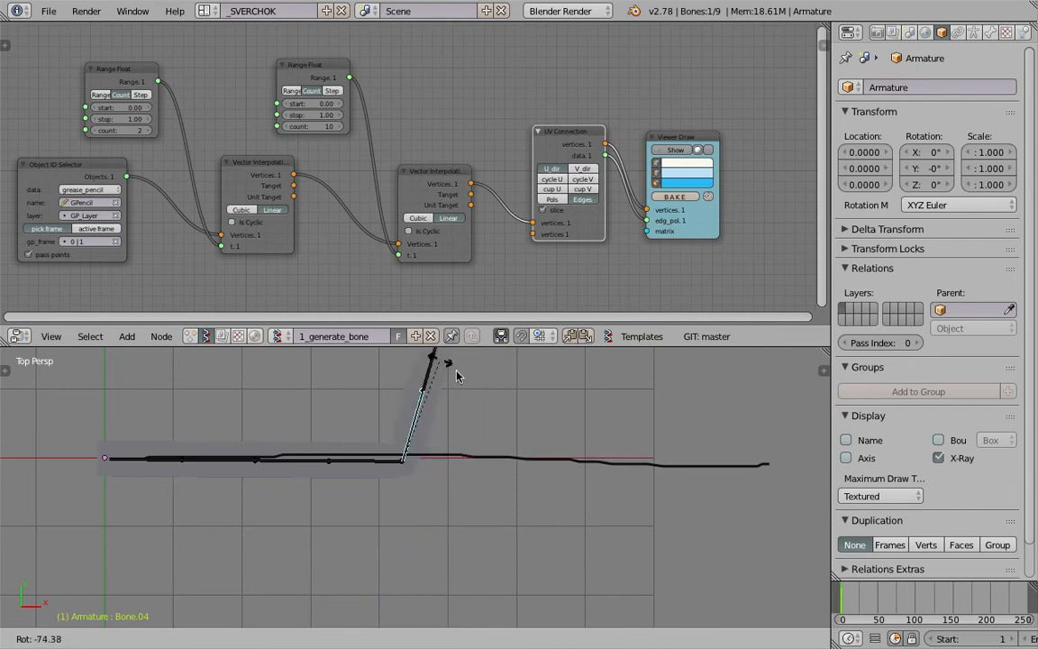
pyautogui.click(382, 475)
pyautogui.rightClick(344, 468)
pyautogui.press('r')
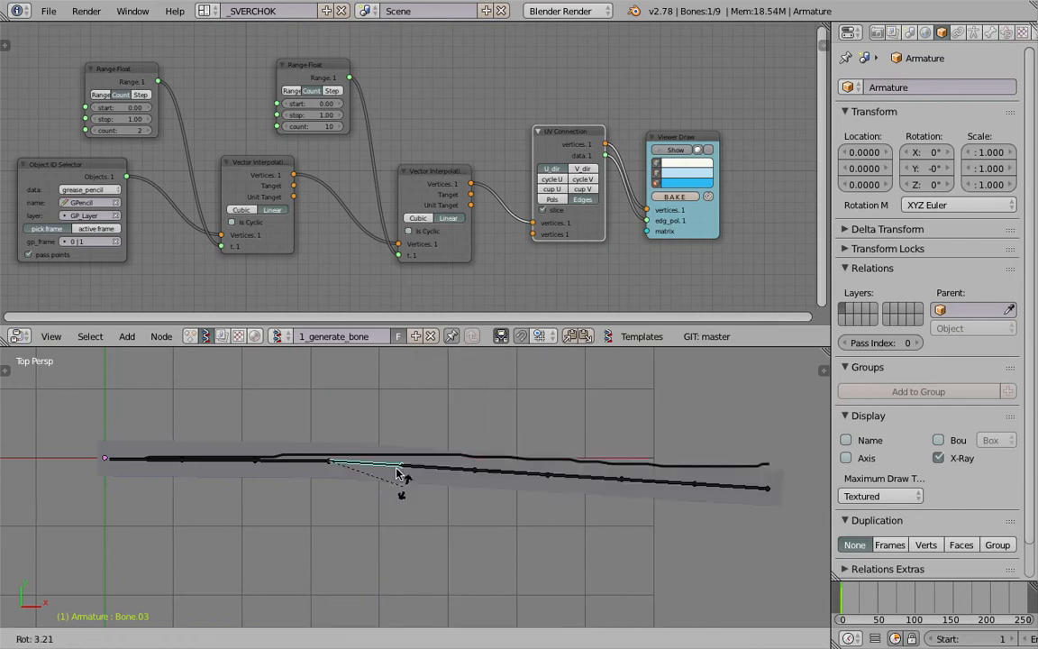
pyautogui.rightClick(431, 430)
pyautogui.hotkey('ctrl', 'Tab')
pyautogui.click(441, 432)
# Step: Create a new empty Sverchok node tree, saving over the current blend file before and after
pyautogui.hotkey('ctrl', 's')
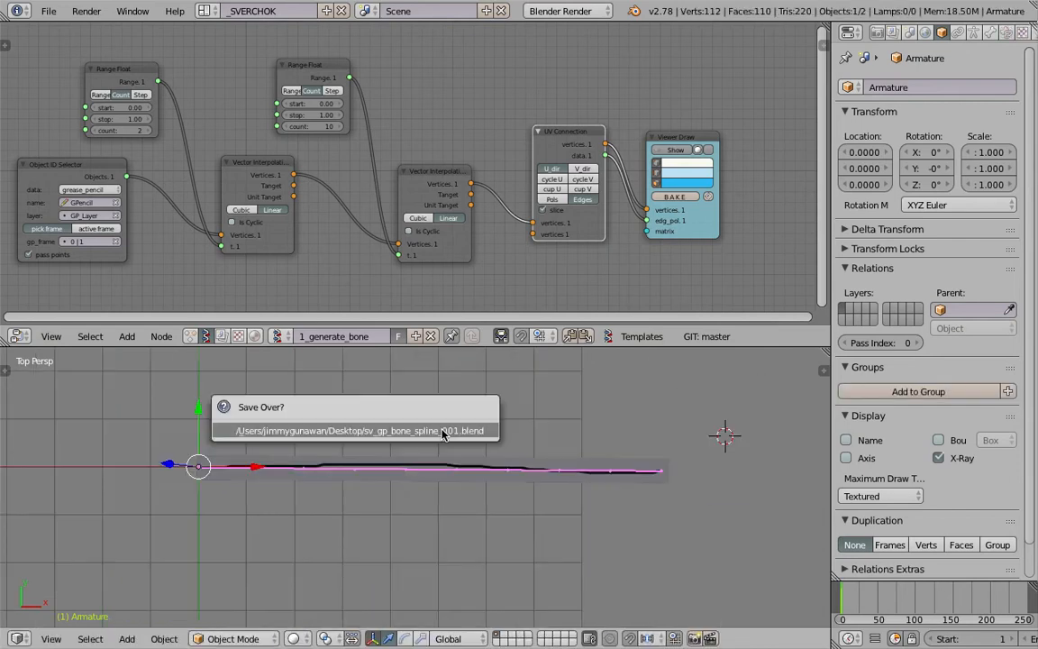
pyautogui.click(417, 337)
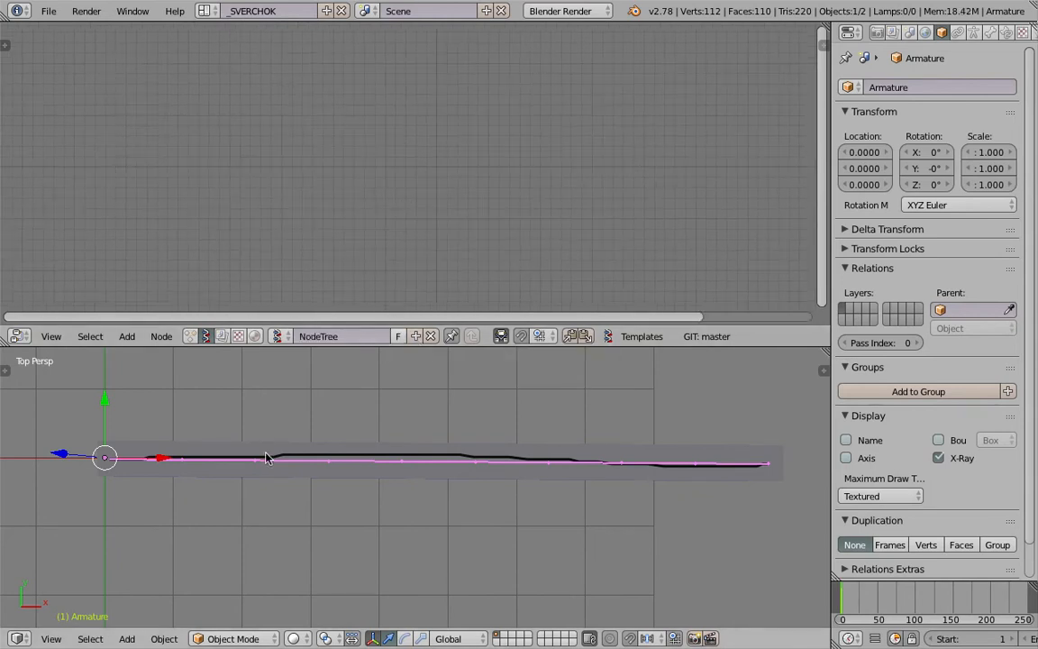
pyautogui.hotkey('ctrl', 's')
pyautogui.click(276, 431)
pyautogui.keyDown('shift'); pyautogui.moveTo(296, 448); pyautogui.dragTo(302, 460, button='middle'); pyautogui.keyUp('shift')
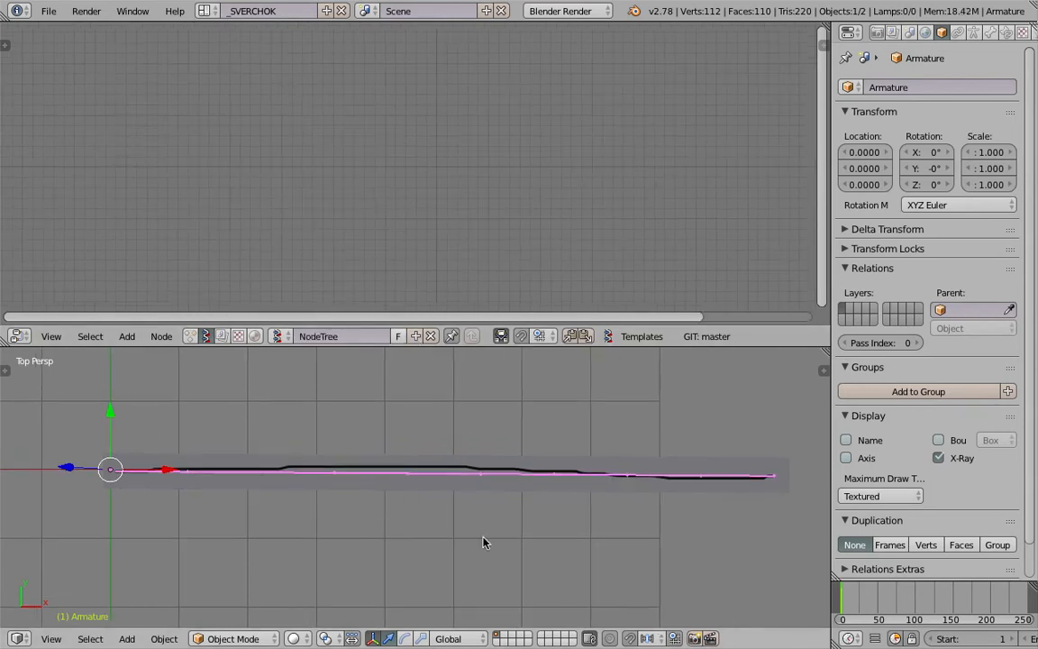
# Step: Add a second layer to the GPencil grease pencil data and name it Spline
pyautogui.press('n')
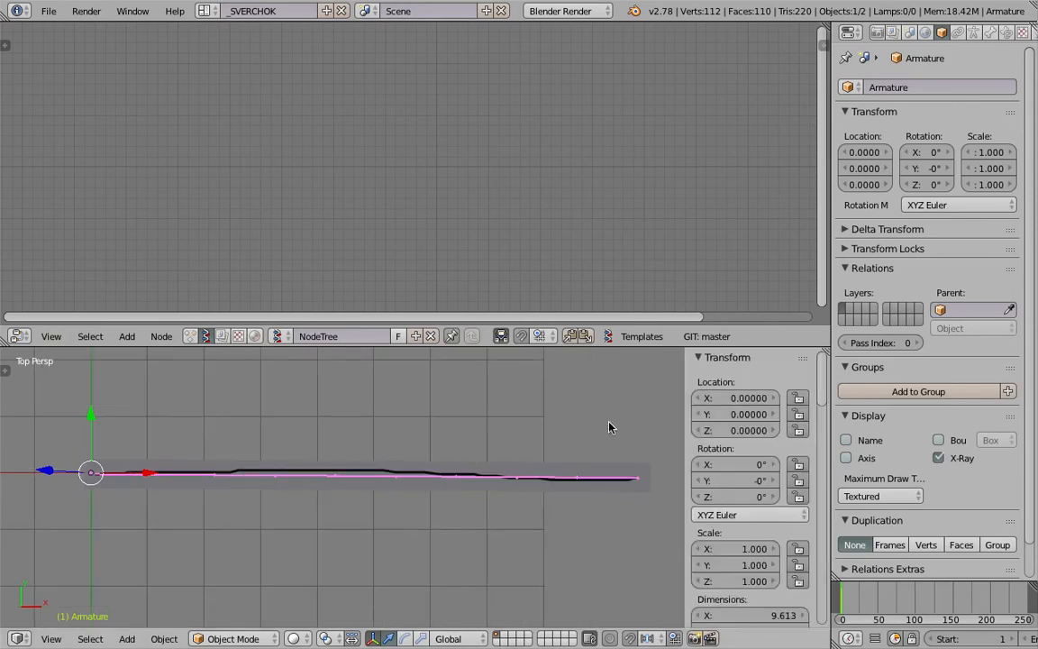
pyautogui.scroll(-8, 755, 544)
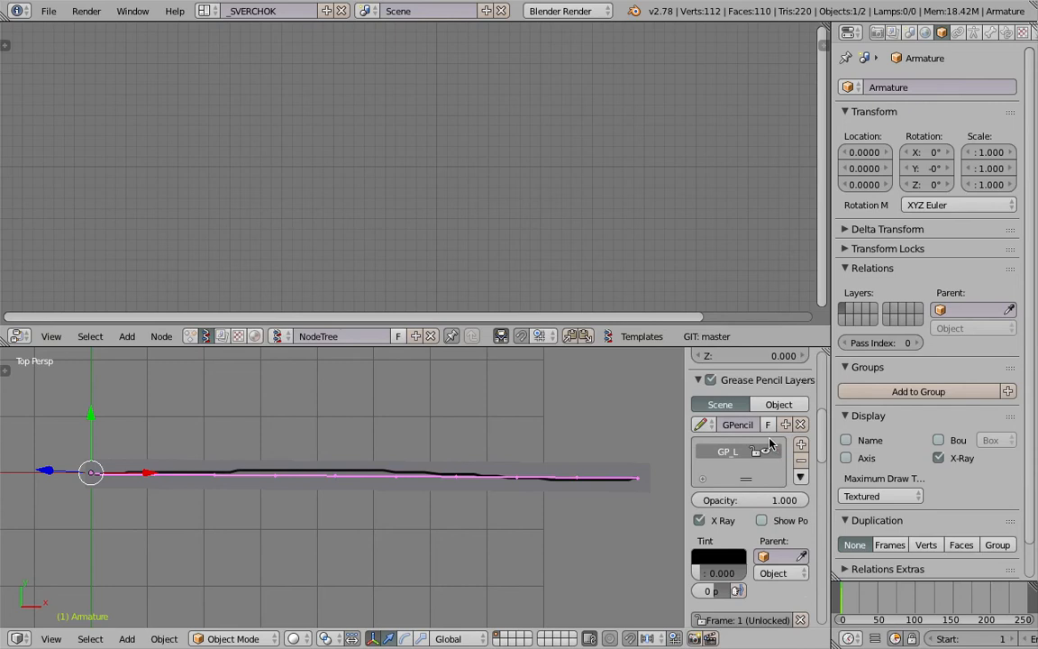
pyautogui.moveTo(685, 406); pyautogui.dragTo(591, 405)
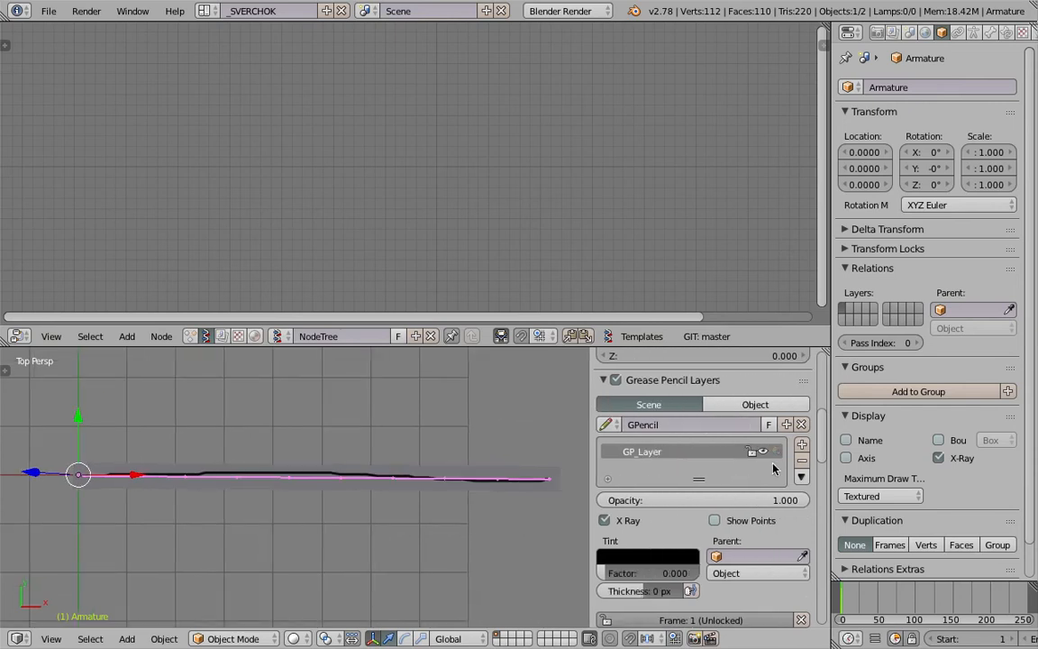
pyautogui.click(801, 445)
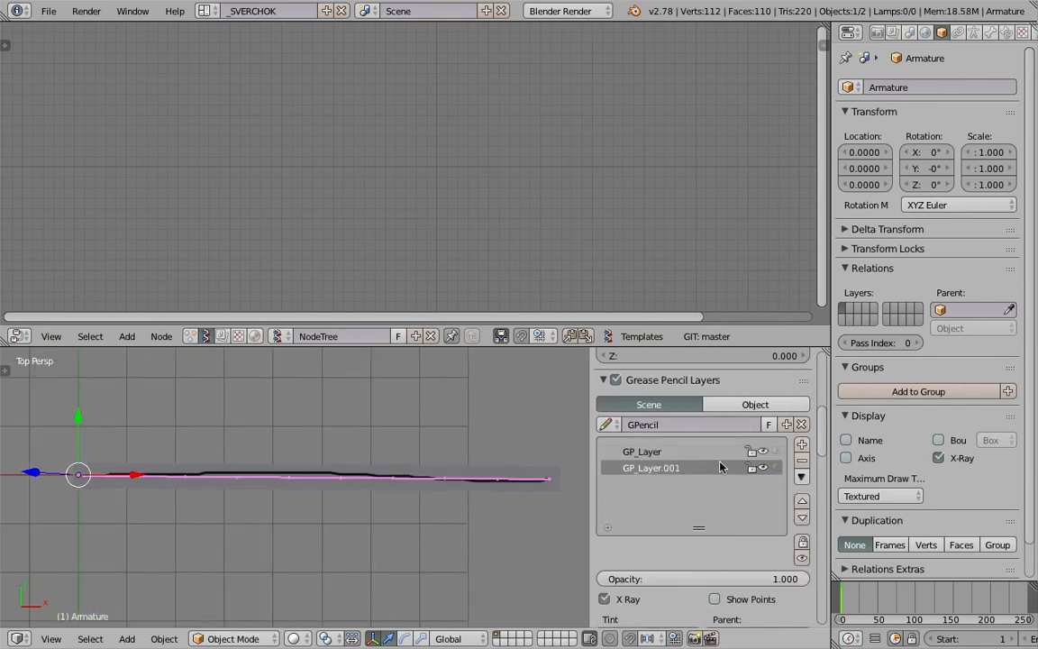
pyautogui.doubleClick(670, 468)
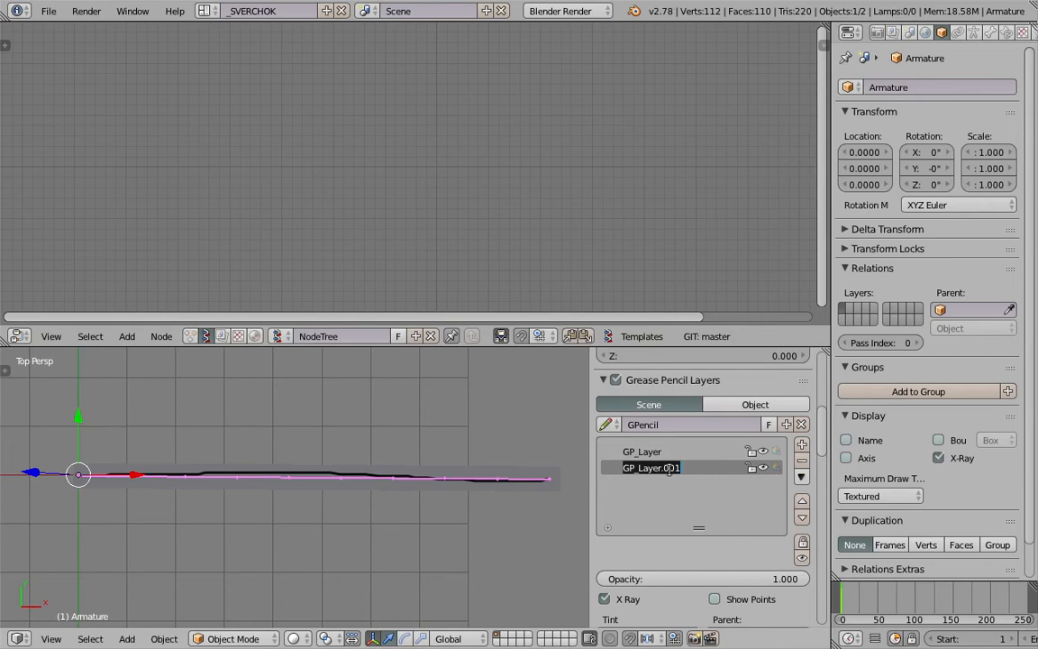
pyautogui.write('Spline')
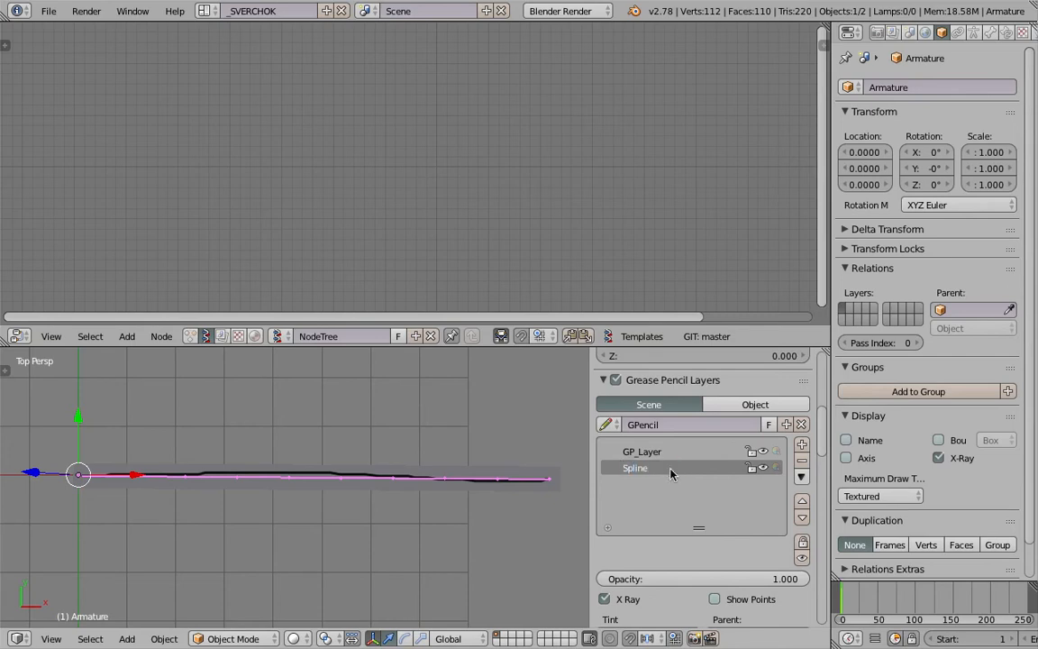
# Step: Rename the Spline grease pencil layer as GP_Spline
pyautogui.moveTo(589, 412); pyautogui.dragTo(593, 413)
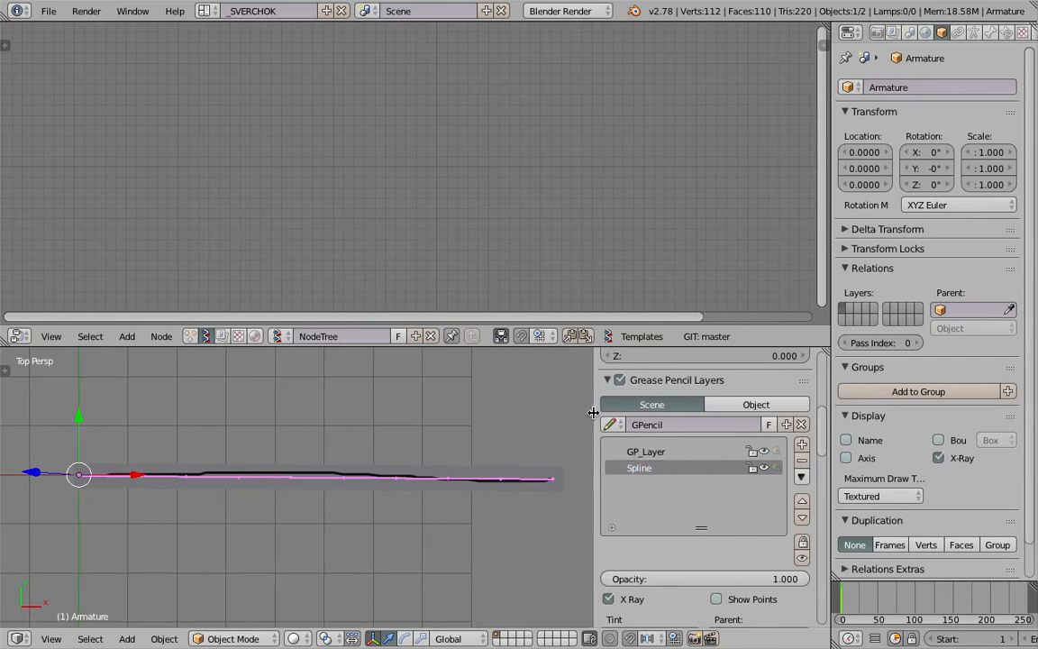
pyautogui.doubleClick(657, 469)
pyautogui.write('GP_Spline')
pyautogui.click(565, 427)
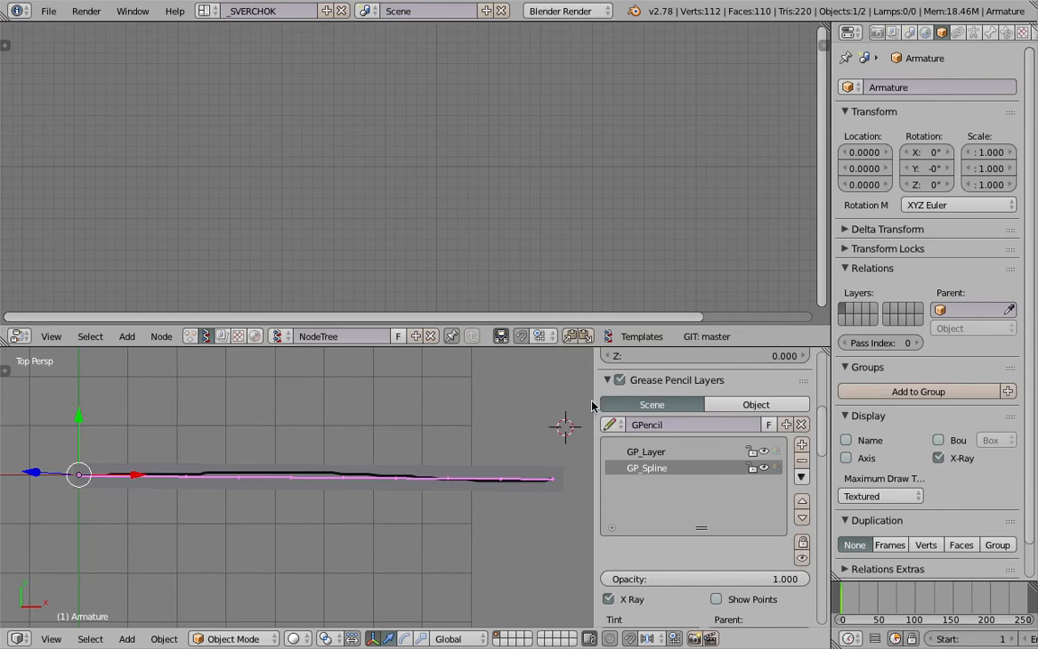
# Step: Change the stroke colour of the grease pencil palette's Color entry from the sidebar to red
pyautogui.moveTo(592, 400)
pyautogui.mouseDown()
pyautogui.moveTo(783, 399)
pyautogui.moveTo(668, 400)
pyautogui.mouseUp()
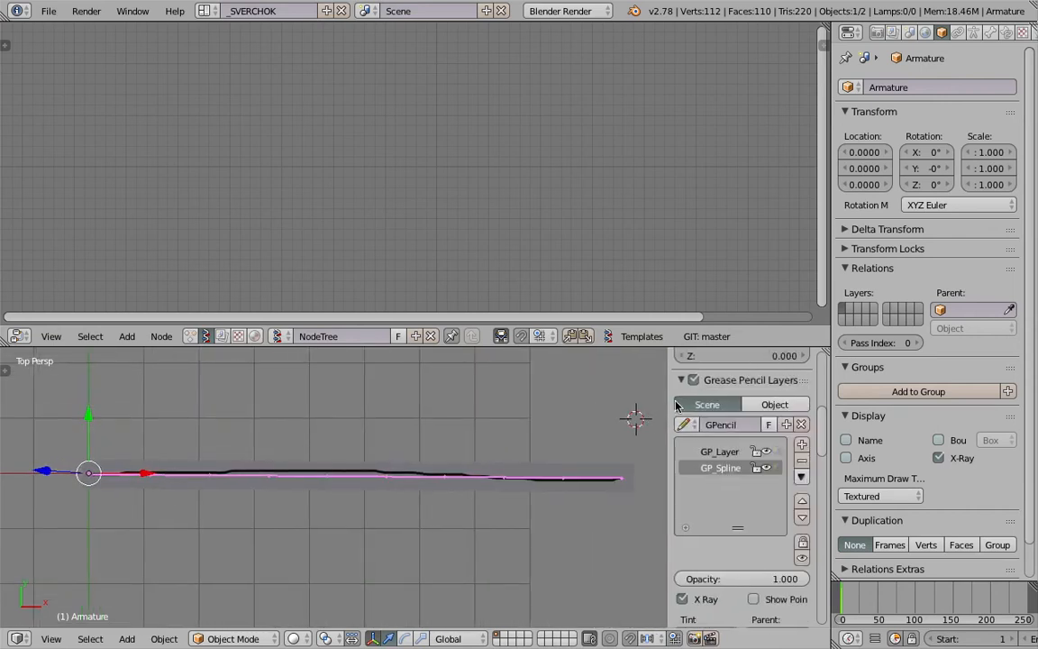
pyautogui.press('n')
pyautogui.keyDown('shift'); pyautogui.moveTo(459, 446); pyautogui.dragTo(441, 461, button='middle'); pyautogui.keyUp('shift')
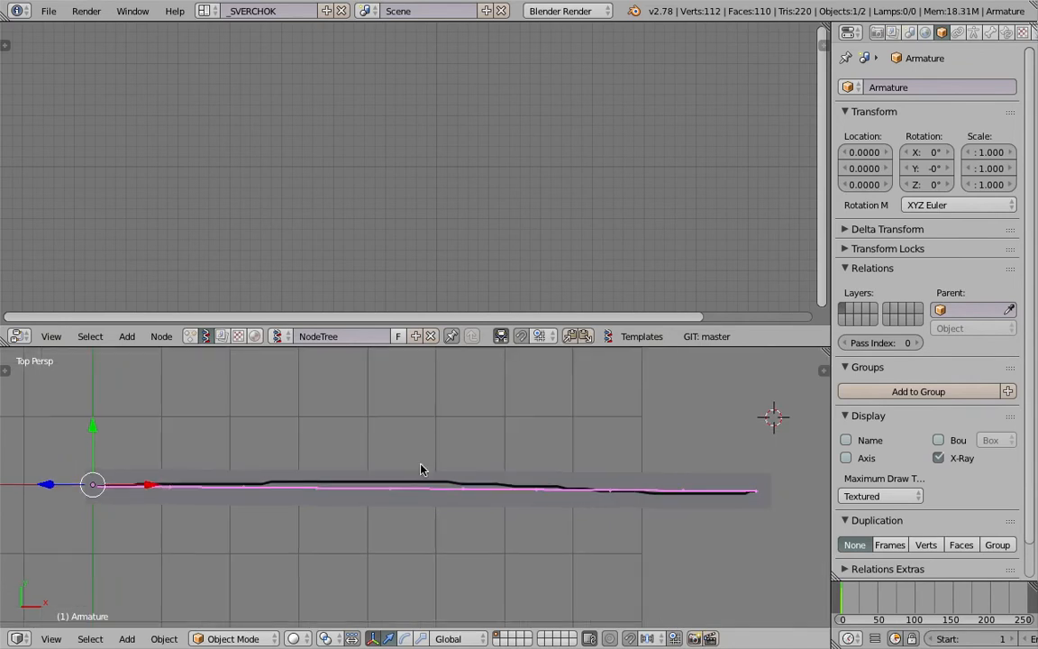
pyautogui.press('n')
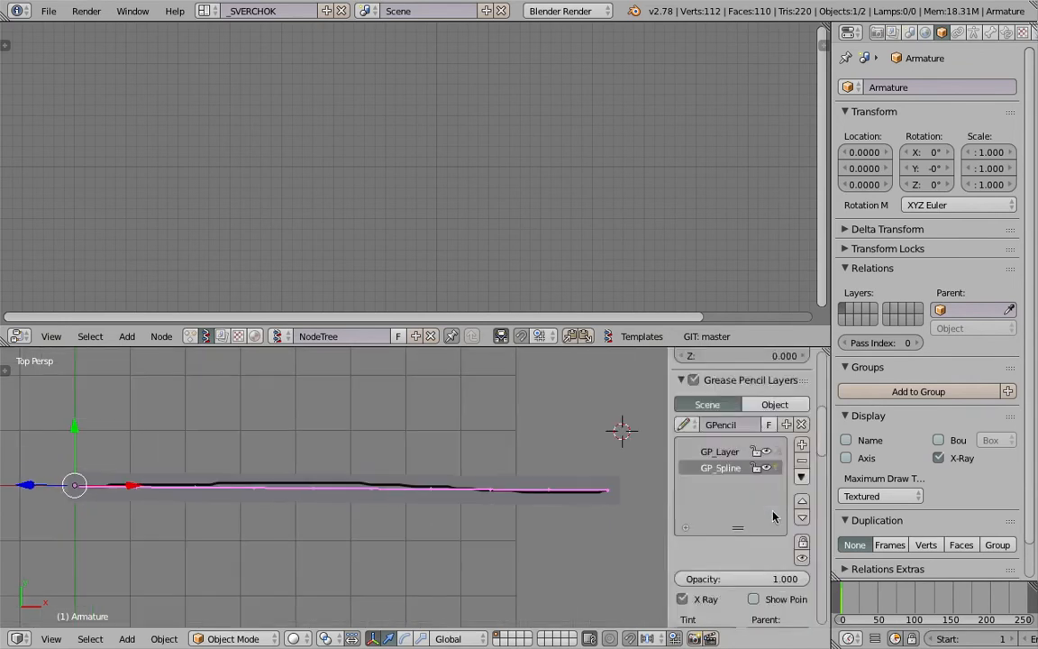
pyautogui.scroll(-6, 775, 513)
pyautogui.scroll(-5, 714, 437)
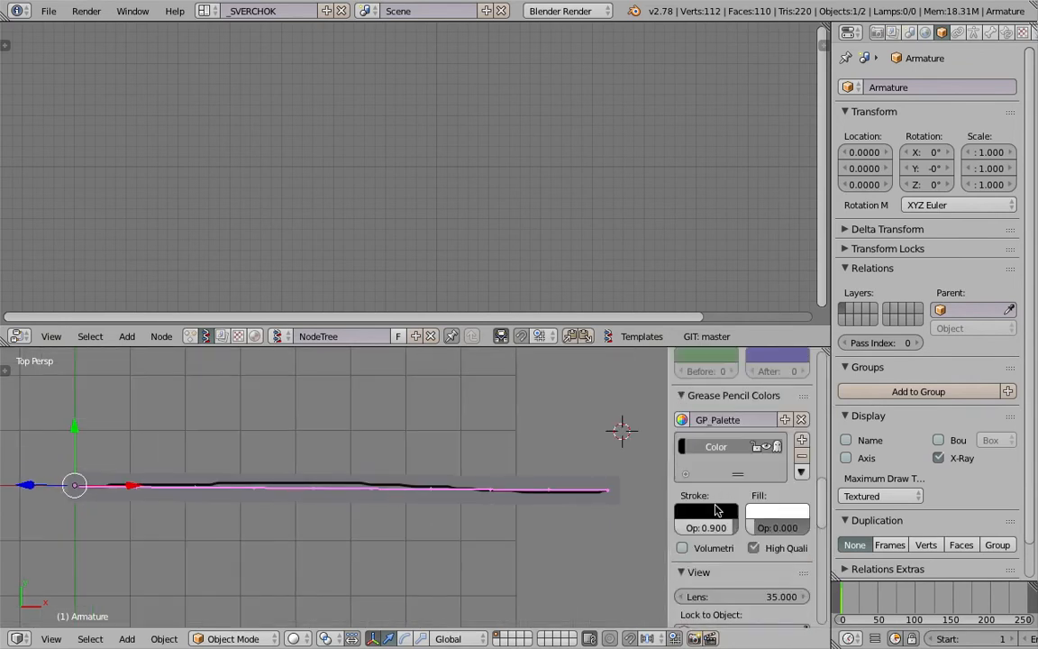
pyautogui.click(708, 507)
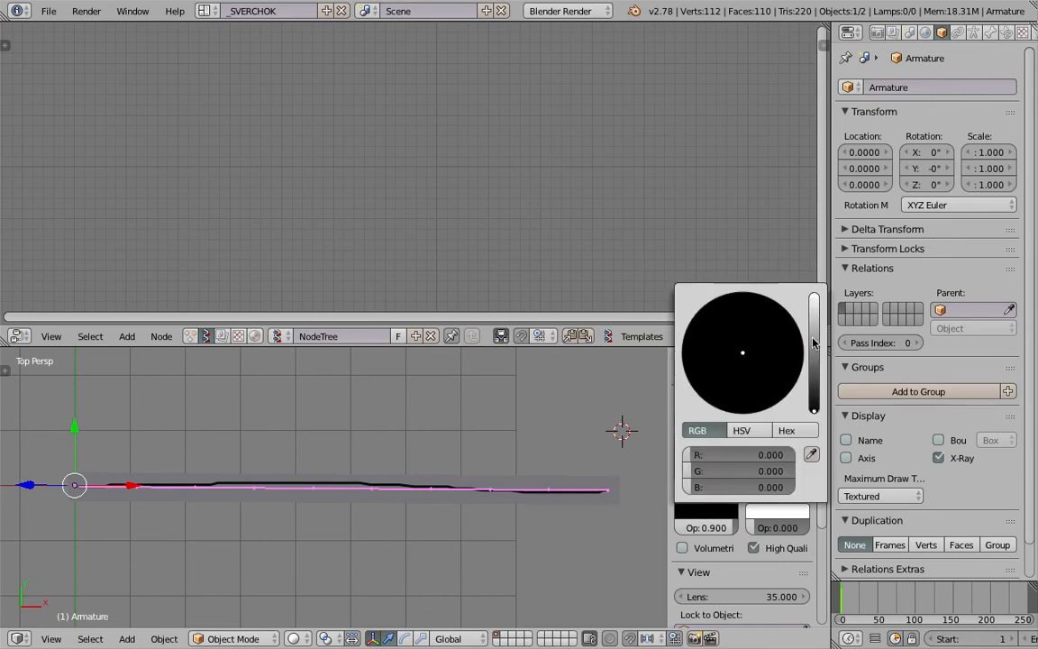
pyautogui.moveTo(813, 337); pyautogui.dragTo(813, 304)
pyautogui.moveTo(711, 369); pyautogui.dragTo(741, 402)
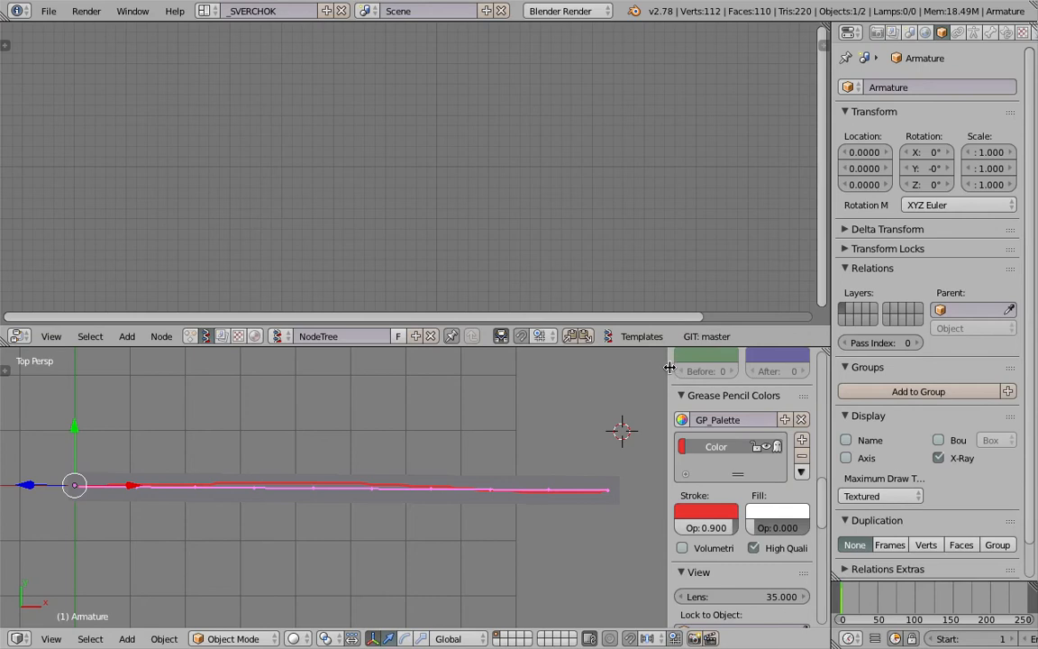
pyautogui.press('n')
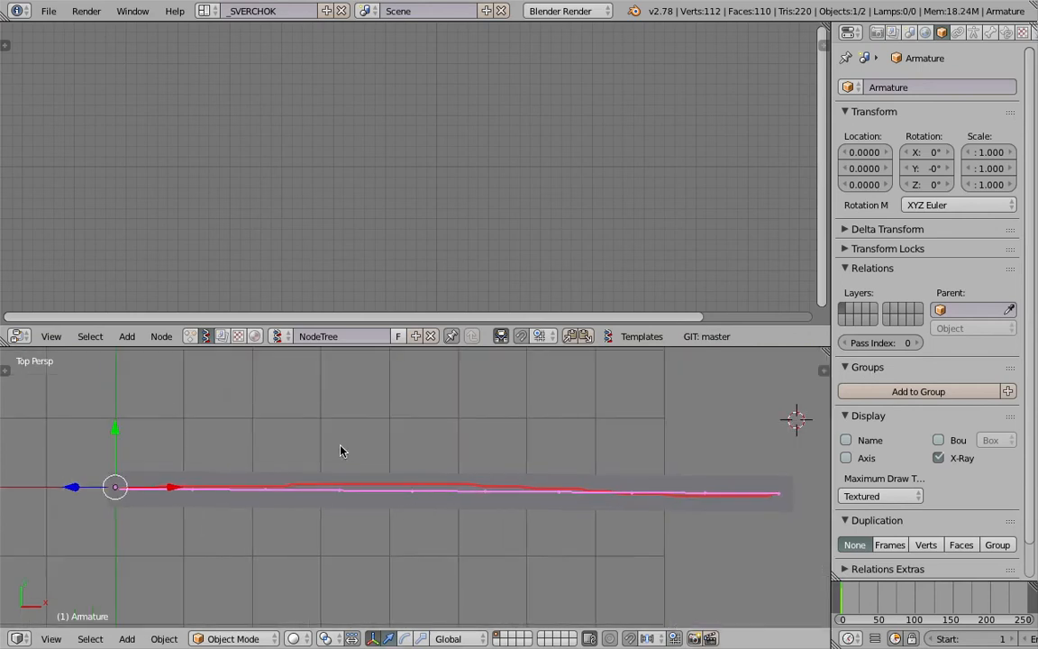
# Step: Draw wavy grease pencil strokes along the armature's length at frame 23 and about frame 55 on the GP_Spline layer
pyautogui.click(858, 602)
pyautogui.scroll(-1, 130, 497)
pyautogui.moveTo(163, 492)
pyautogui.mouseDown()
pyautogui.moveTo(236, 412)
pyautogui.moveTo(414, 496)
pyautogui.moveTo(647, 545)
pyautogui.moveTo(718, 492)
pyautogui.mouseUp()
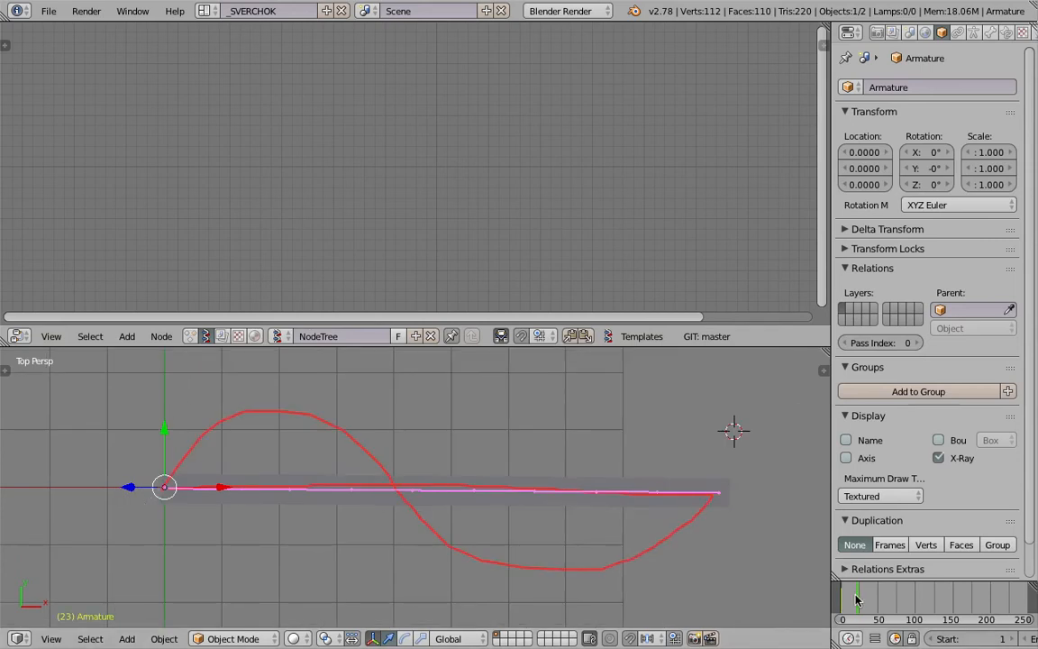
pyautogui.click(881, 600)
pyautogui.moveTo(176, 482)
pyautogui.mouseDown()
pyautogui.moveTo(348, 549)
pyautogui.moveTo(644, 454)
pyautogui.moveTo(714, 480)
pyautogui.mouseUp()
# Step: Draw a curved stroke rising from the armature's root at about frame 86 and one bending the opposite way at about frame 110
pyautogui.click(904, 603)
pyautogui.scroll(-1, 270, 512)
pyautogui.moveTo(238, 511)
pyautogui.keyDown('shift'); pyautogui.mouseDown(button='middle')
pyautogui.moveTo(232, 552)
pyautogui.moveTo(280, 539)
pyautogui.mouseUp(button='middle'); pyautogui.keyUp('shift')
pyautogui.scroll(-1, 210, 530)
pyautogui.moveTo(278, 535); pyautogui.dragTo(426, 455)
pyautogui.click(922, 602)
pyautogui.moveTo(272, 541)
pyautogui.mouseDown()
pyautogui.moveTo(253, 523)
pyautogui.moveTo(222, 419)
pyautogui.mouseUp()
# Step: Scrub through the timeline to review the drawn strokes and stop at frame 100
pyautogui.moveTo(876, 600)
pyautogui.mouseDown()
pyautogui.moveTo(859, 600)
pyautogui.moveTo(1005, 602)
pyautogui.mouseUp()
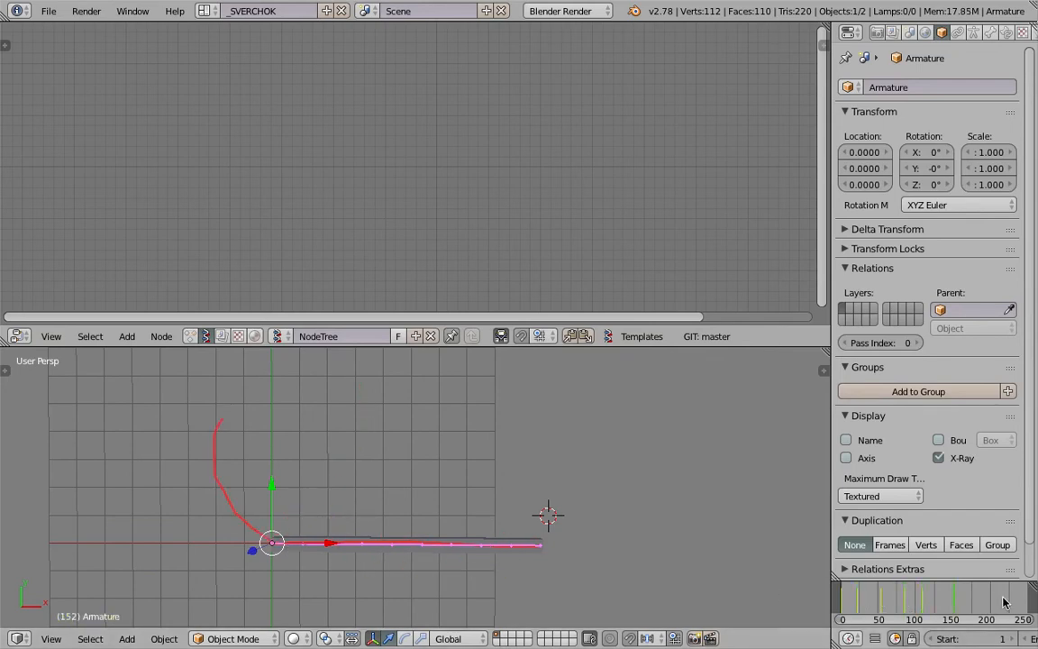
pyautogui.click(914, 602)
pyautogui.scroll(2, 440, 460)
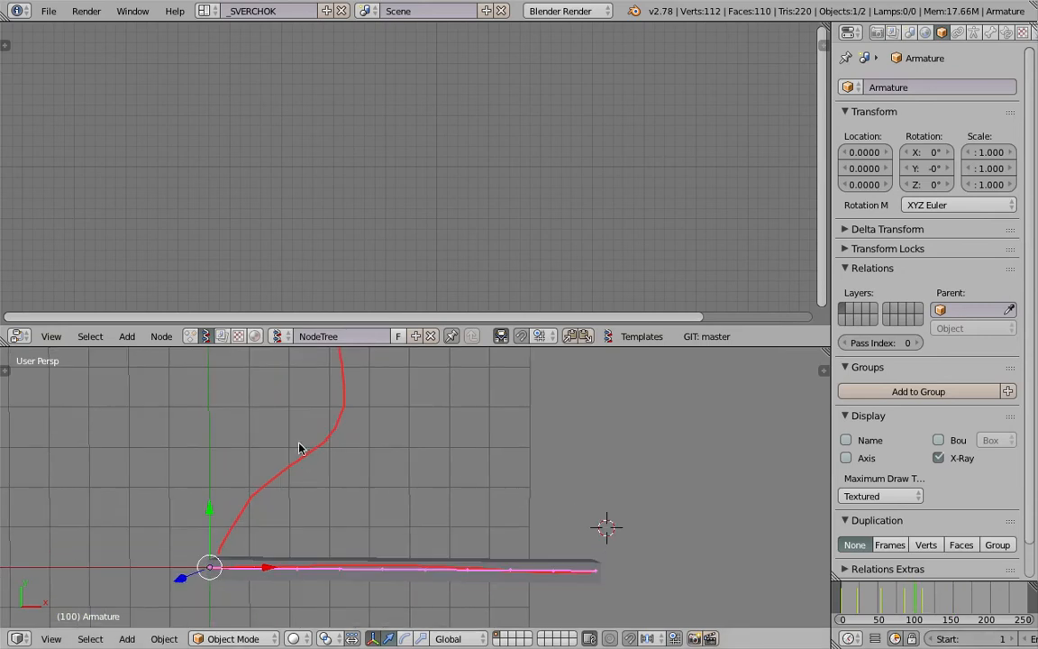
pyautogui.keyDown('shift'); pyautogui.scroll(1, 307, 426); pyautogui.keyUp('shift')
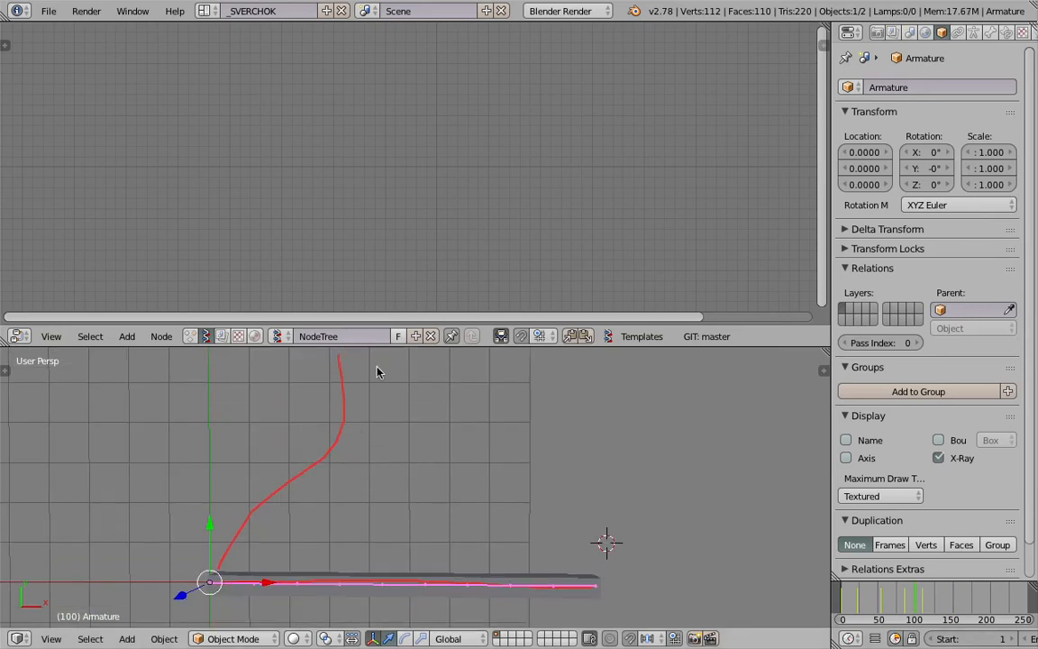
# Step: Add an Object ID Selector node to the empty node tree
pyautogui.hotkey('shift', 'a')
pyautogui.click(271, 225)
pyautogui.write('sele')
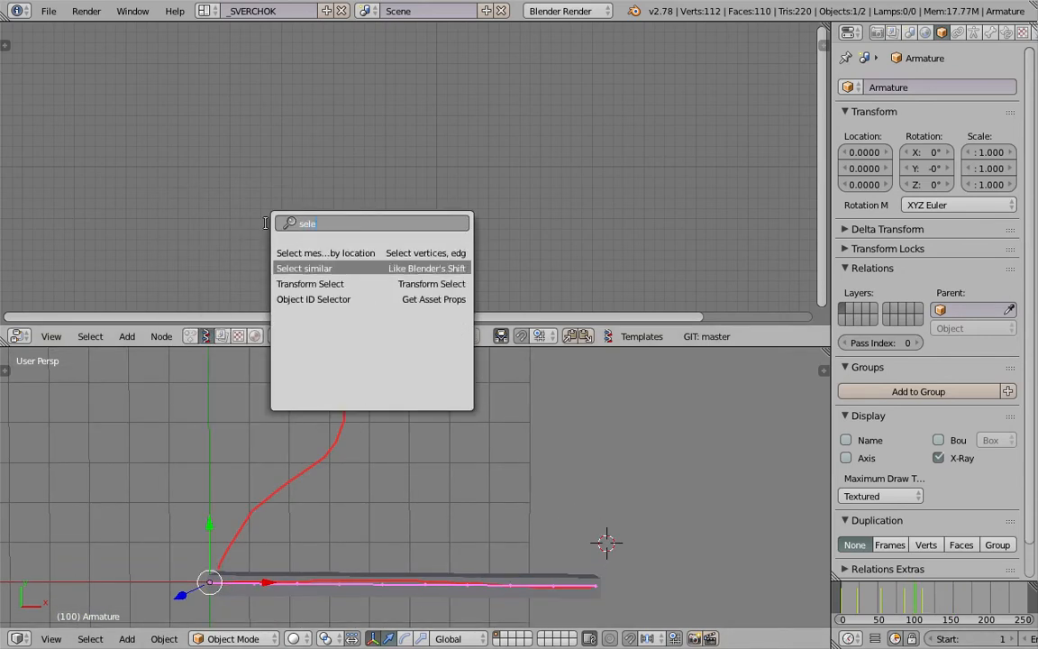
pyautogui.press('Down')
pyautogui.press('Down')
pyautogui.press('Return')
pyautogui.click(160, 166)
pyautogui.scroll(2, 162, 171)
# Step: Set the Object ID Selector to grease_pencil data, with GPencil as the name and GP_Spline as the layer
pyautogui.click(217, 197)
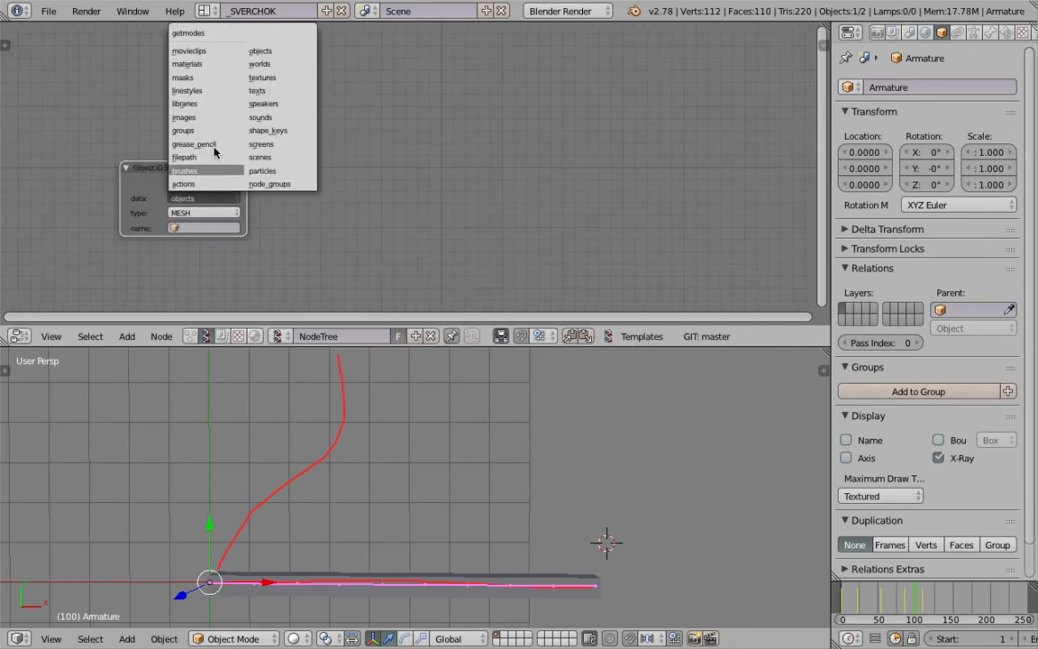
pyautogui.click(215, 146)
pyautogui.click(211, 214)
pyautogui.click(217, 230)
pyautogui.scroll(3, 281, 220)
pyautogui.moveTo(270, 216); pyautogui.dragTo(338, 203, button='middle')
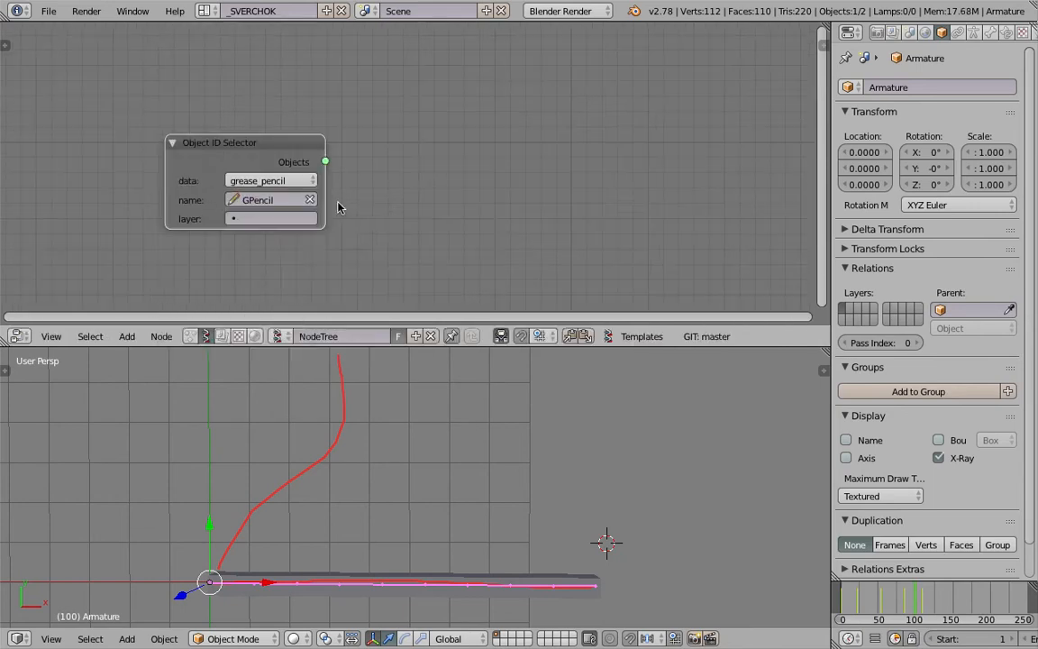
pyautogui.click(270, 218)
pyautogui.click(288, 259)
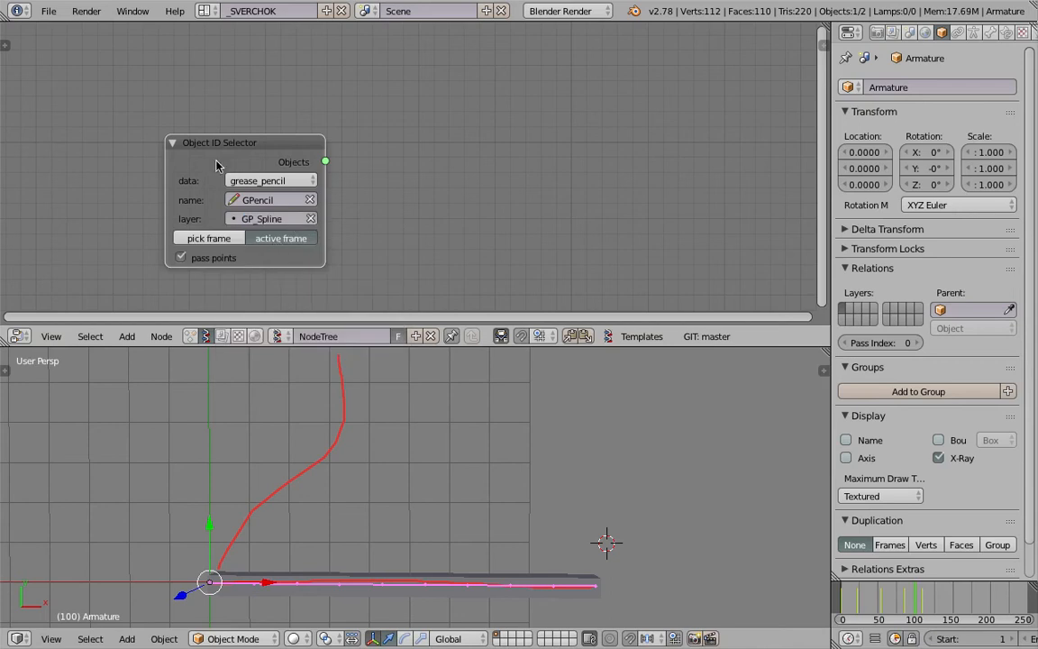
pyautogui.moveTo(432, 179); pyautogui.dragTo(388, 181, button='middle')
pyautogui.scroll(-1, 478, 150)
pyautogui.hotkey('alt', 'space')
pyautogui.write('ste')
pyautogui.press('Return')
pyautogui.click(477, 151)
pyautogui.press('x')
# Step: Add a Viewer Draw node, connect the Object ID Selector's Objects output to its vertices input, and save over the blend file
pyautogui.hotkey('alt', 'space')
pyautogui.write('view')
pyautogui.press('Return')
pyautogui.click(476, 151)
pyautogui.moveTo(300, 163)
pyautogui.mouseDown()
pyautogui.moveTo(478, 248)
pyautogui.moveTo(568, 214)
pyautogui.mouseUp()
pyautogui.hotkey('ctrl', 's')
pyautogui.click(471, 450)
pyautogui.moveTo(638, 237); pyautogui.dragTo(653, 233)
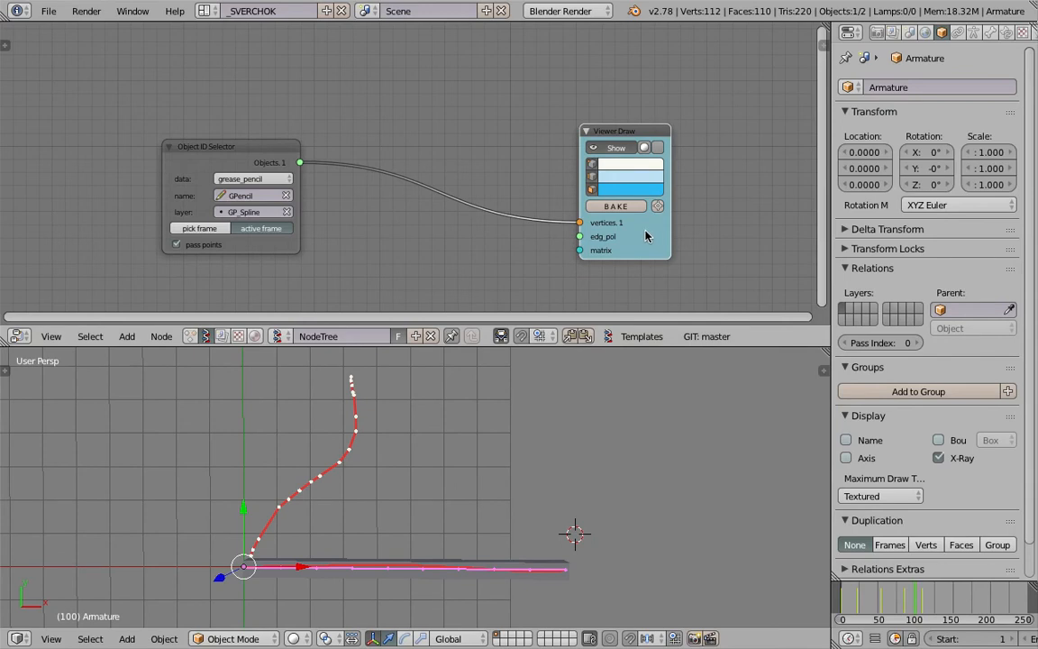
# Step: Insert a Vector Interpolation node between the Object ID Selector and the Viewer Draw node
pyautogui.hotkey('alt', 'space')
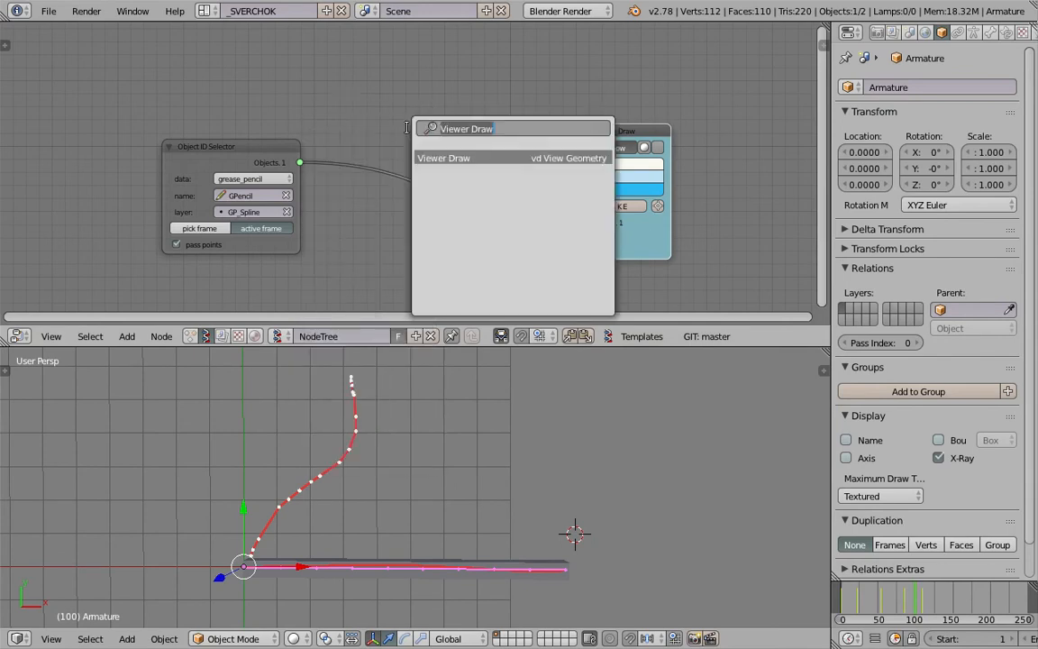
pyautogui.write('vector')
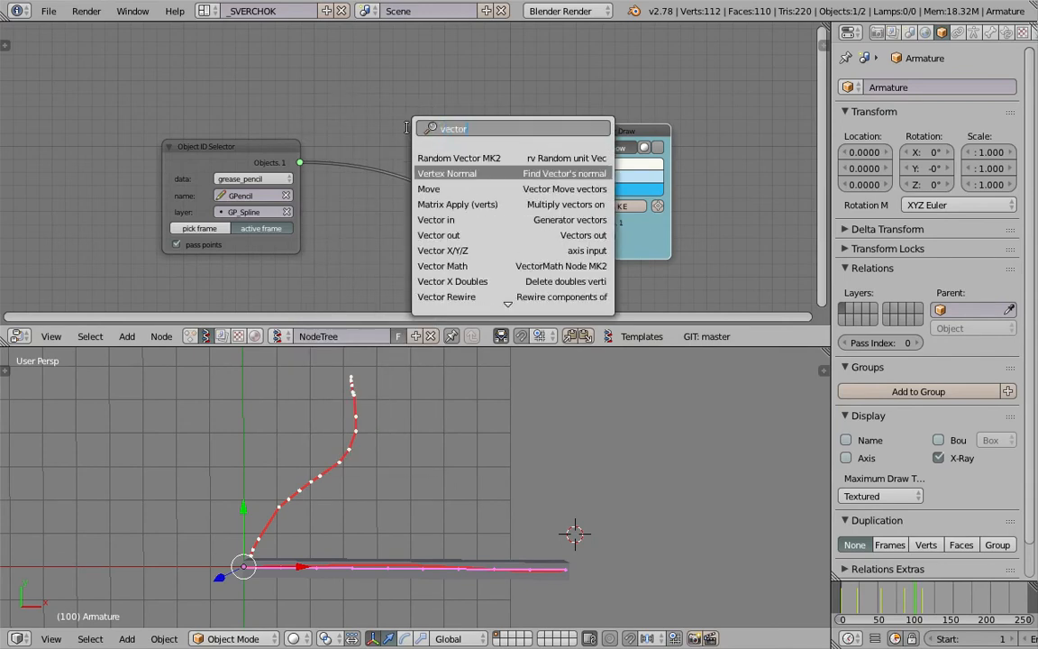
pyautogui.write(' i')
pyautogui.press('Down')
pyautogui.press('Down')
pyautogui.press('Down')
pyautogui.press('Down')
pyautogui.press('Return')
pyautogui.click(408, 127)
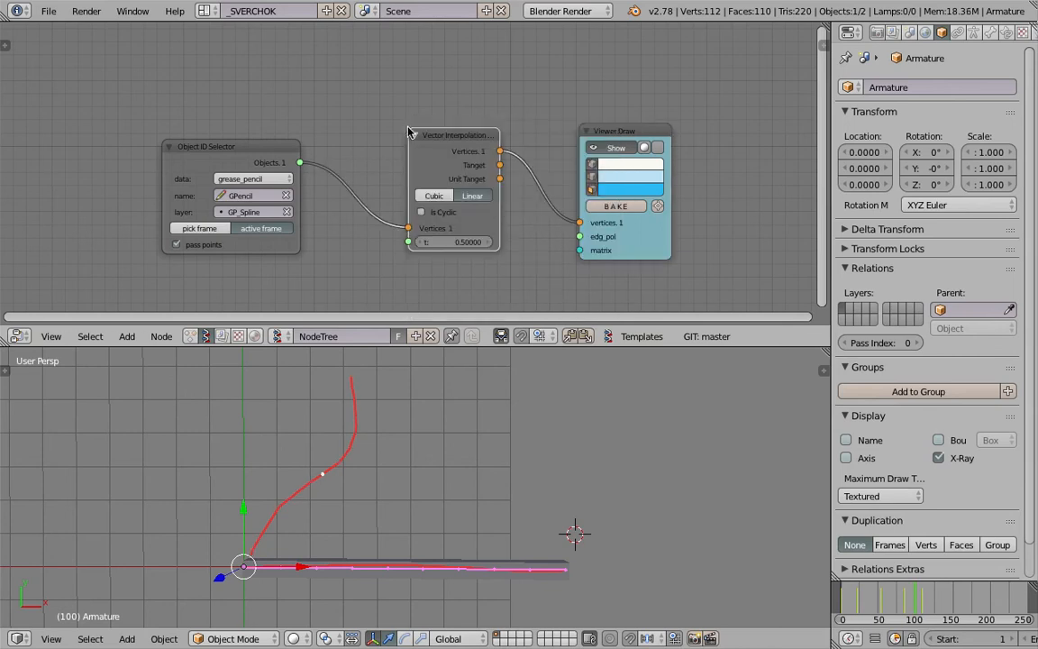
# Step: Add a Range Float node in Count mode with stop 1.00 and count 24, feeding the Vector Interpolation's t input
pyautogui.hotkey('alt', 'space')
pyautogui.write('range')
pyautogui.press('Return')
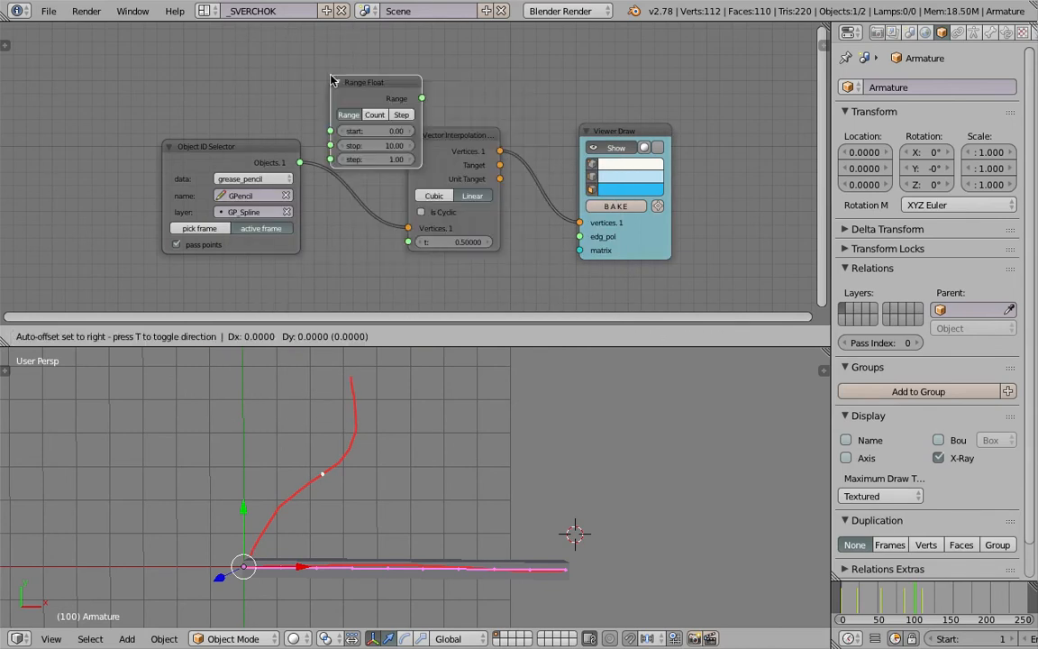
pyautogui.click(280, 27)
pyautogui.click(324, 60)
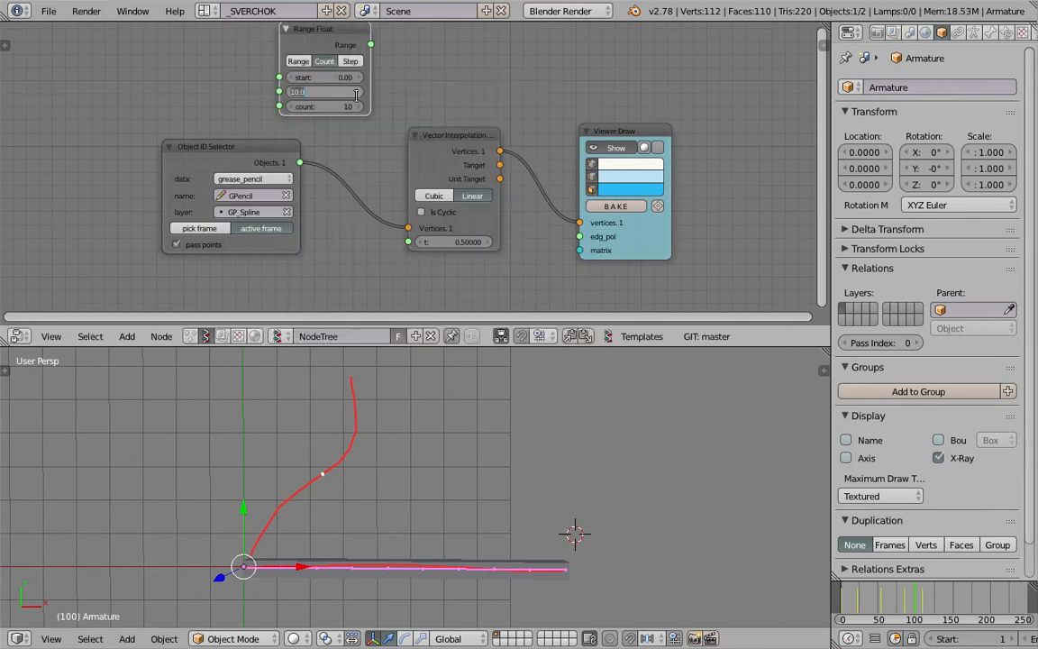
pyautogui.moveTo(371, 45); pyautogui.dragTo(409, 241)
pyautogui.click(409, 240)
pyautogui.moveTo(370, 45); pyautogui.dragTo(409, 242)
pyautogui.moveTo(329, 44); pyautogui.dragTo(252, 51)
pyautogui.moveTo(245, 113); pyautogui.dragTo(278, 113)
# Step: Scrub between the drawn frames to check how the interpolated points follow the GP_Spline strokes, and stop at about frame 133
pyautogui.keyDown('shift'); pyautogui.moveTo(500, 491); pyautogui.dragTo(459, 498, button='middle'); pyautogui.keyUp('shift')
pyautogui.click(938, 600)
pyautogui.click(891, 600)
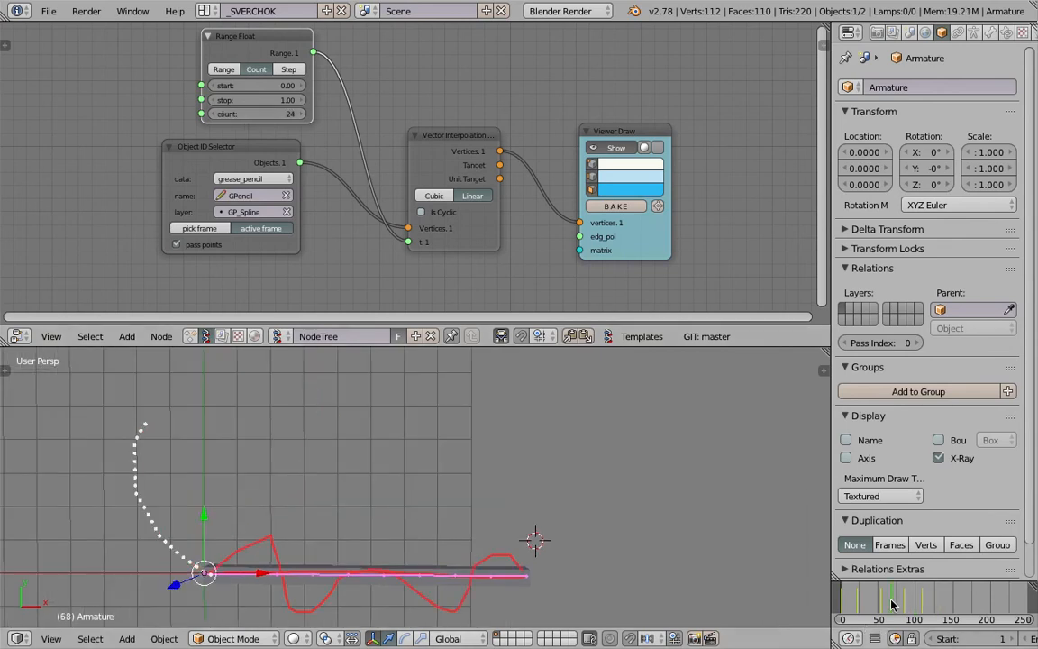
pyautogui.click(938, 606)
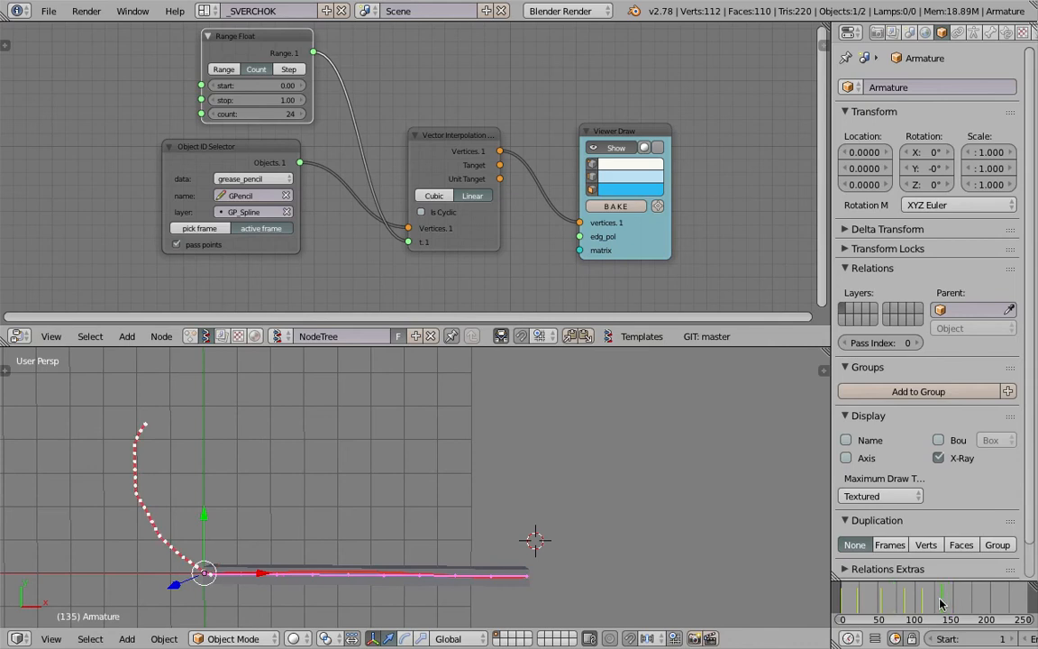
# Step: Move the Viewer Draw node farther from the Vector Interpolation node and save the blend file
pyautogui.click(582, 231)
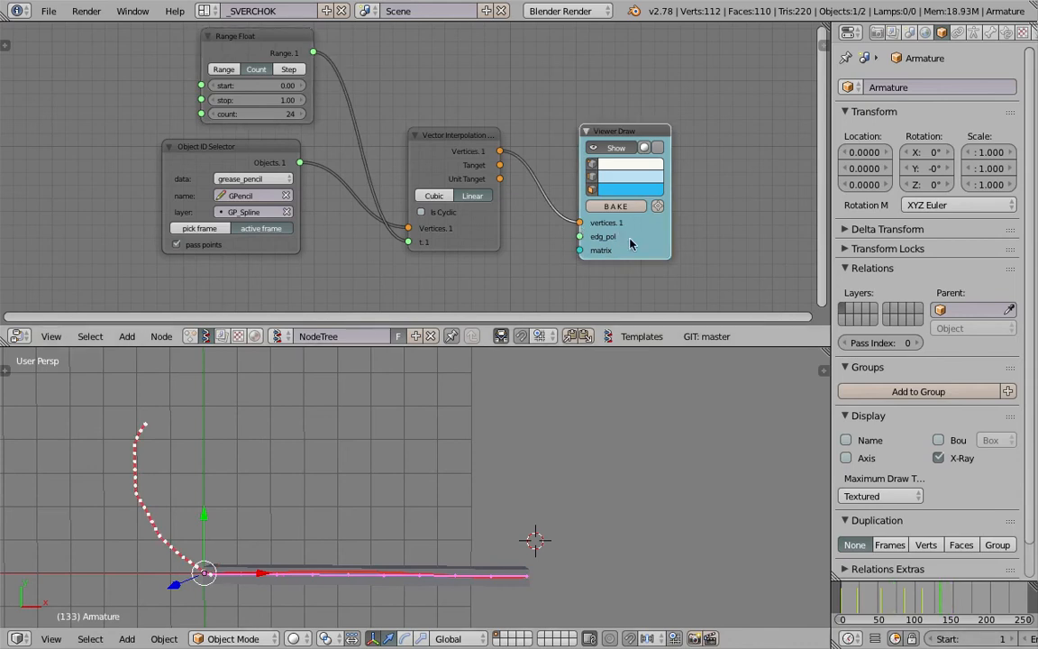
pyautogui.moveTo(630, 243); pyautogui.dragTo(680, 244)
pyautogui.hotkey('ctrl', 's')
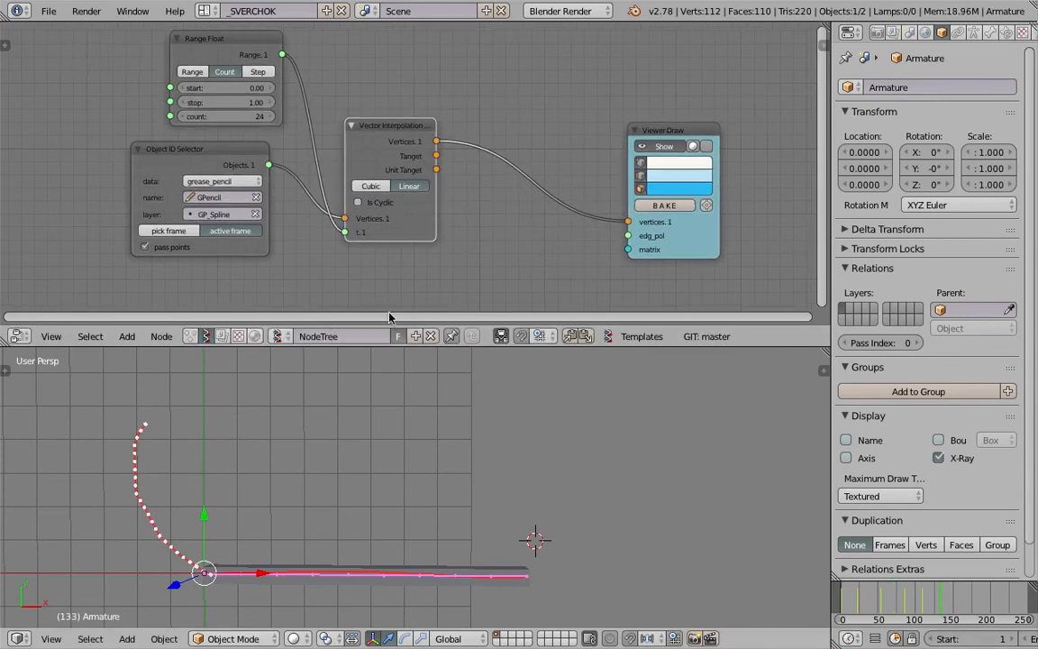
# Step: Insert a Polyline Viewer MK1 node between the Vector Interpolation and Viewer Draw nodes
pyautogui.hotkey('alt', 'space')
pyautogui.write('poly')
pyautogui.press('Down')
pyautogui.press('Down')
pyautogui.press('Down')
pyautogui.press('Down')
pyautogui.press('Down')
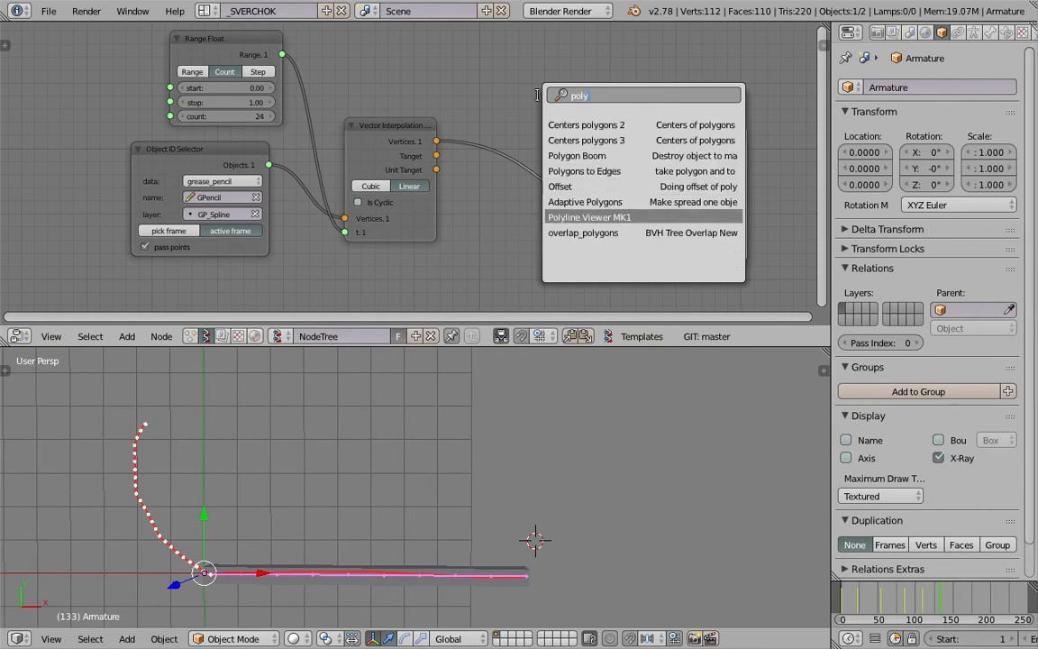
pyautogui.press('Down')
pyautogui.press('Return')
pyautogui.click(512, 66)
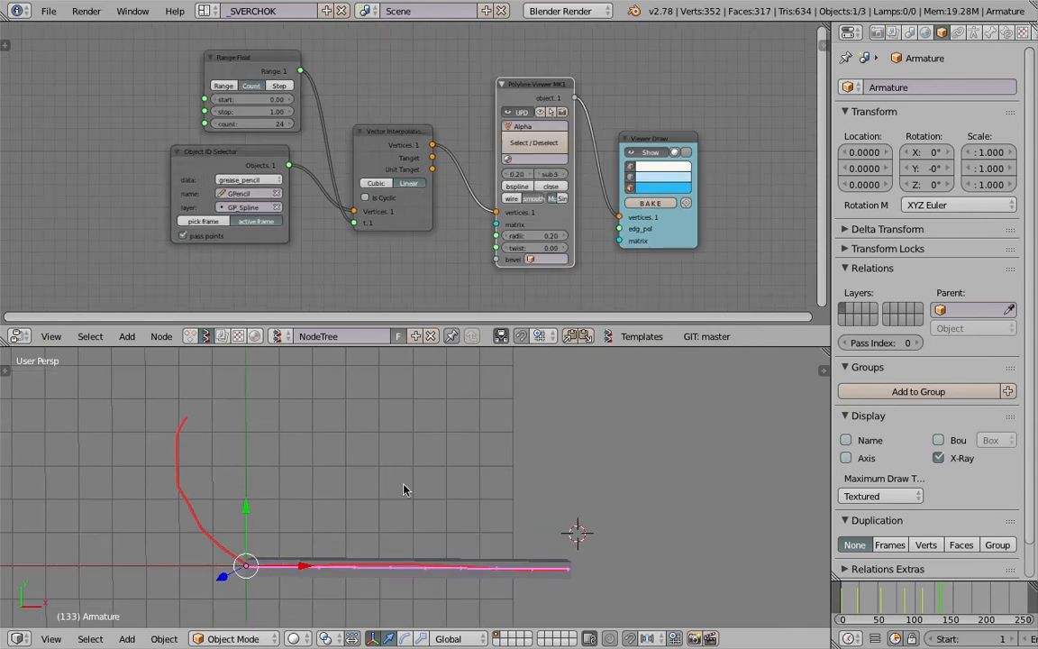
# Step: Save over the blend file and set the Polyline Viewer's radii to 1.10
pyautogui.scroll(1, 421, 440)
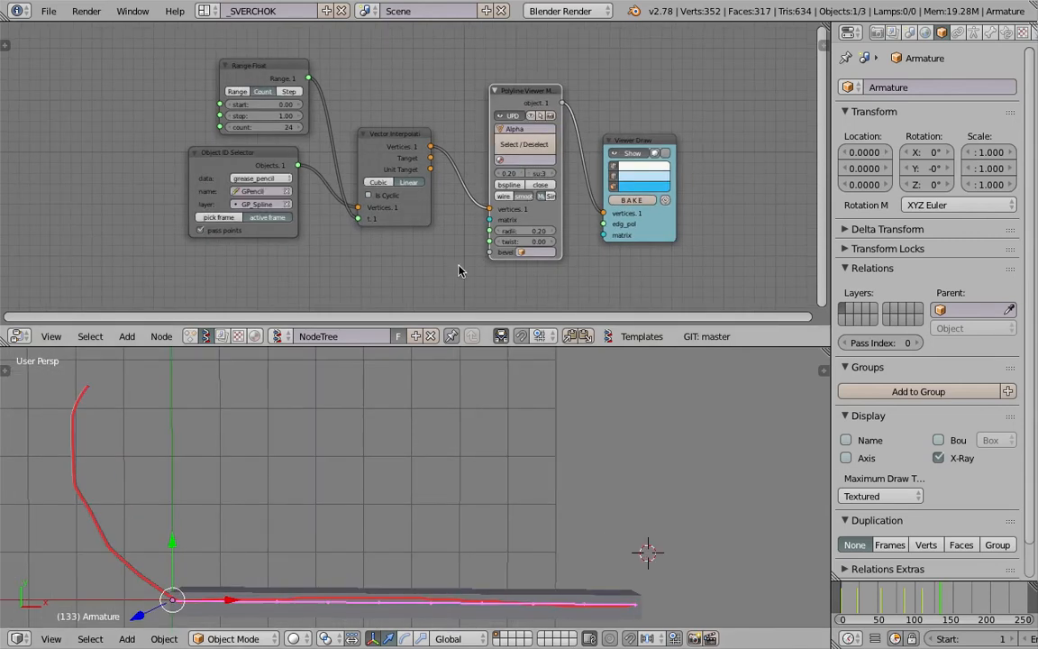
pyautogui.scroll(1, 439, 473)
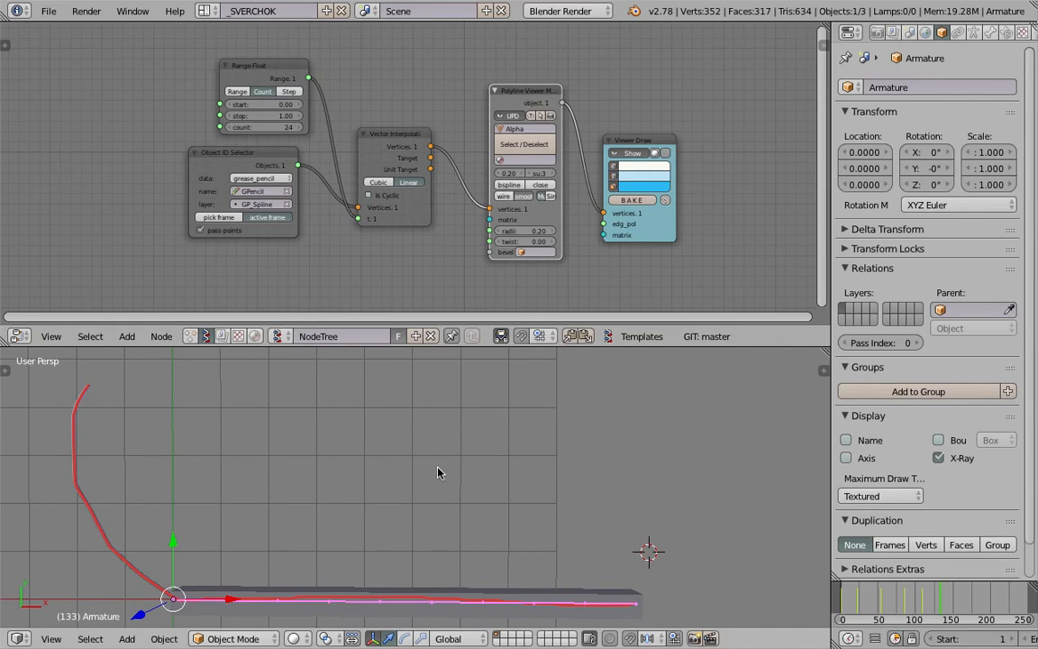
pyautogui.scroll(-2, 434, 461)
pyautogui.keyDown('shift'); pyautogui.moveTo(417, 470); pyautogui.dragTo(469, 455, button='middle'); pyautogui.keyUp('shift')
pyautogui.scroll(1, 469, 454)
pyautogui.hotkey('ctrl', 's')
pyautogui.click(469, 455)
pyautogui.scroll(2, 414, 227)
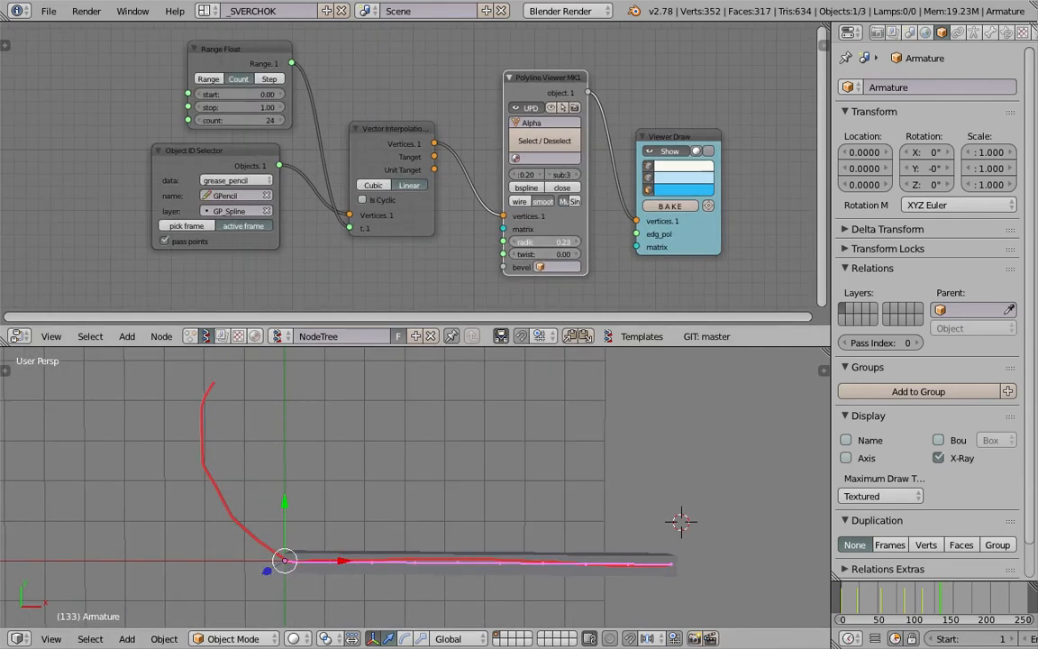
pyautogui.moveTo(551, 241); pyautogui.dragTo(590, 242)
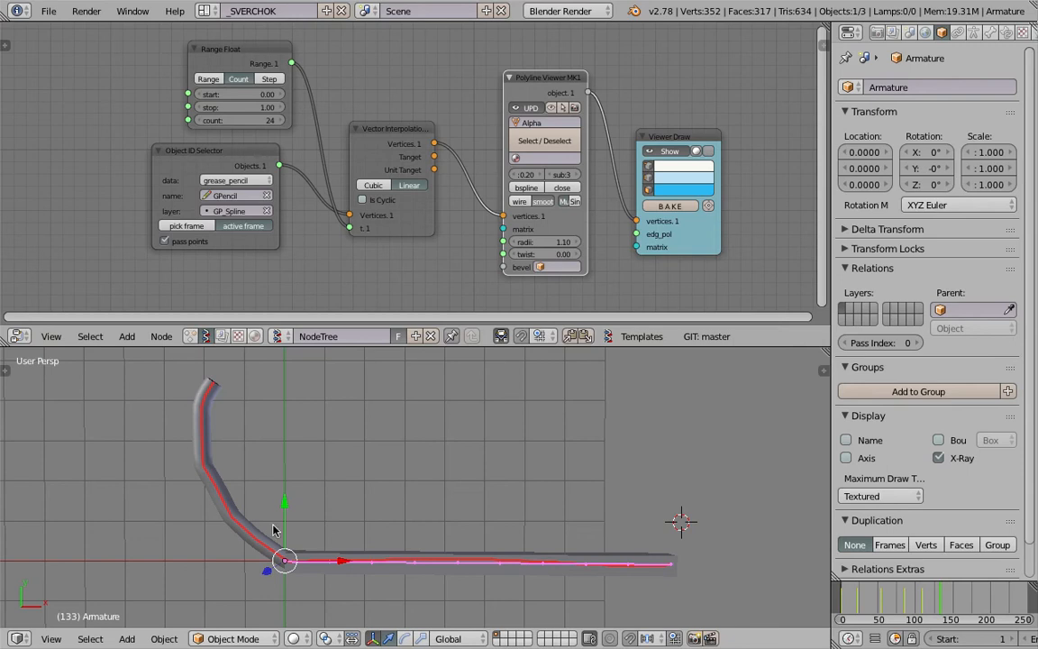
# Step: Select the skinned mesh Sv_0 around the bone chain and save over the blend file
pyautogui.rightClick(334, 561)
pyautogui.hotkey('ctrl', 's')
pyautogui.click(348, 564)
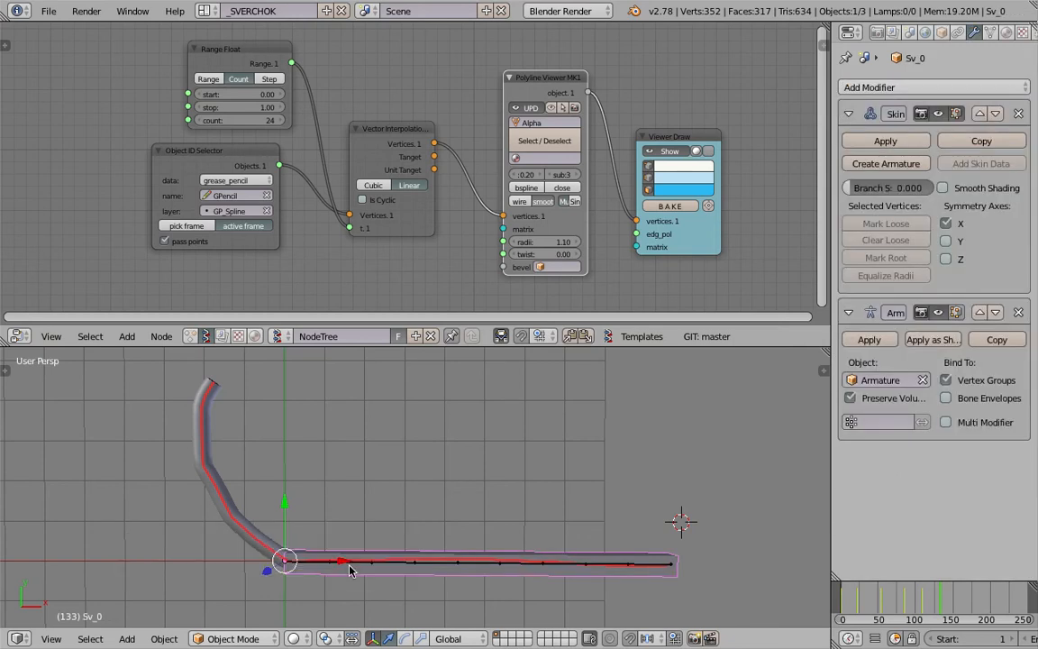
pyautogui.moveTo(350, 569); pyautogui.dragTo(394, 561, button='middle')
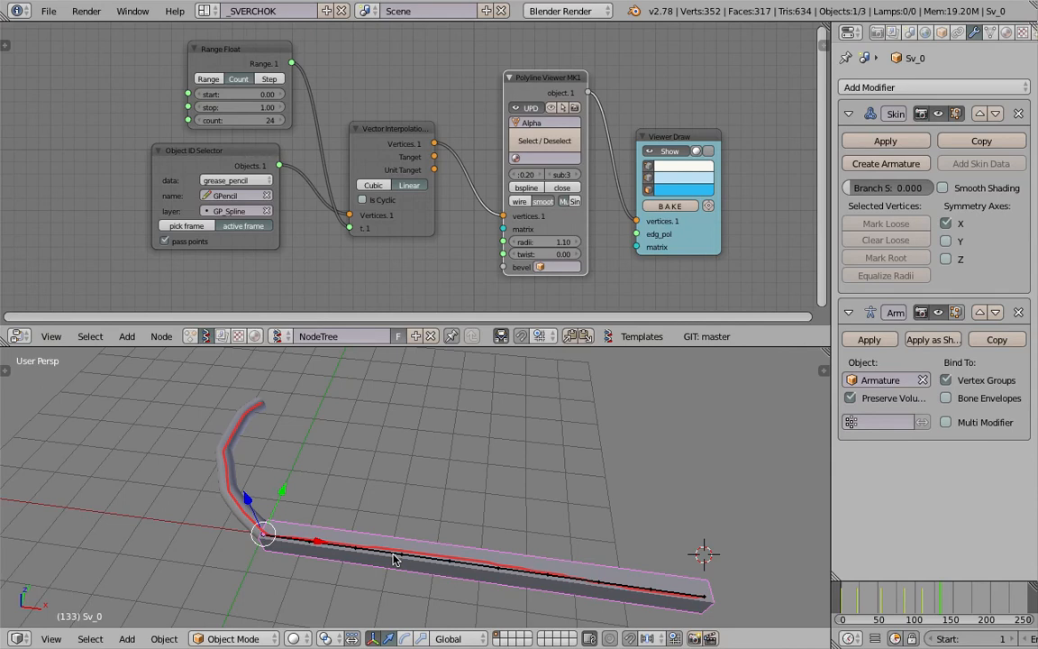
pyautogui.moveTo(394, 556); pyautogui.dragTo(393, 530, button='middle')
# Step: Put the armature into Pose Mode and select Bone.08, the last bone of the chain
pyautogui.press('Tab')
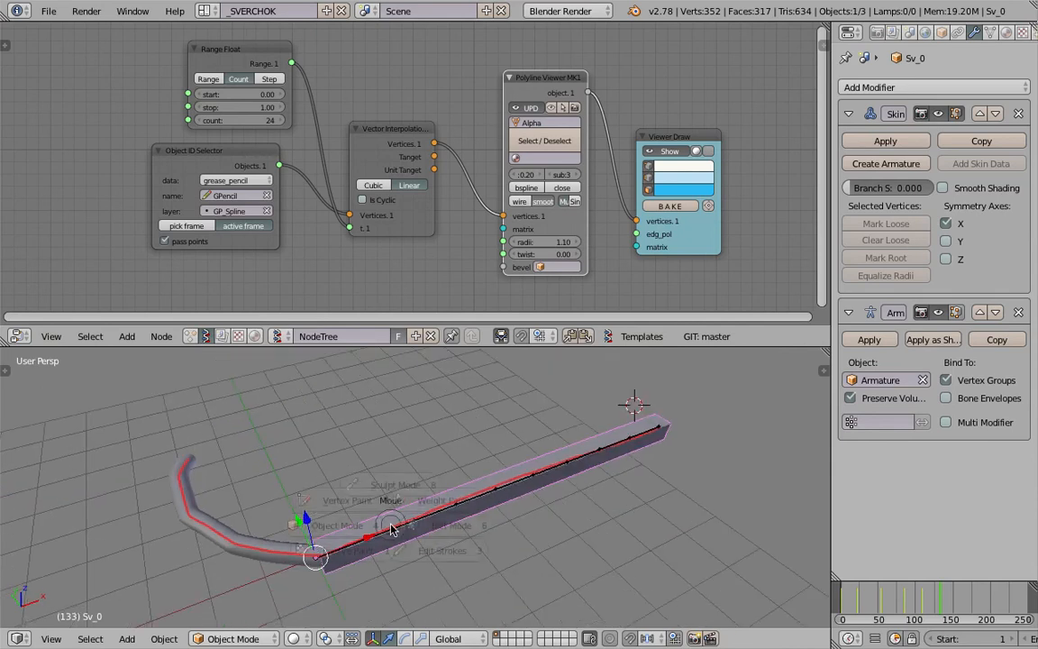
pyautogui.press('Escape')
pyautogui.rightClick(428, 512)
pyautogui.press('Tab')
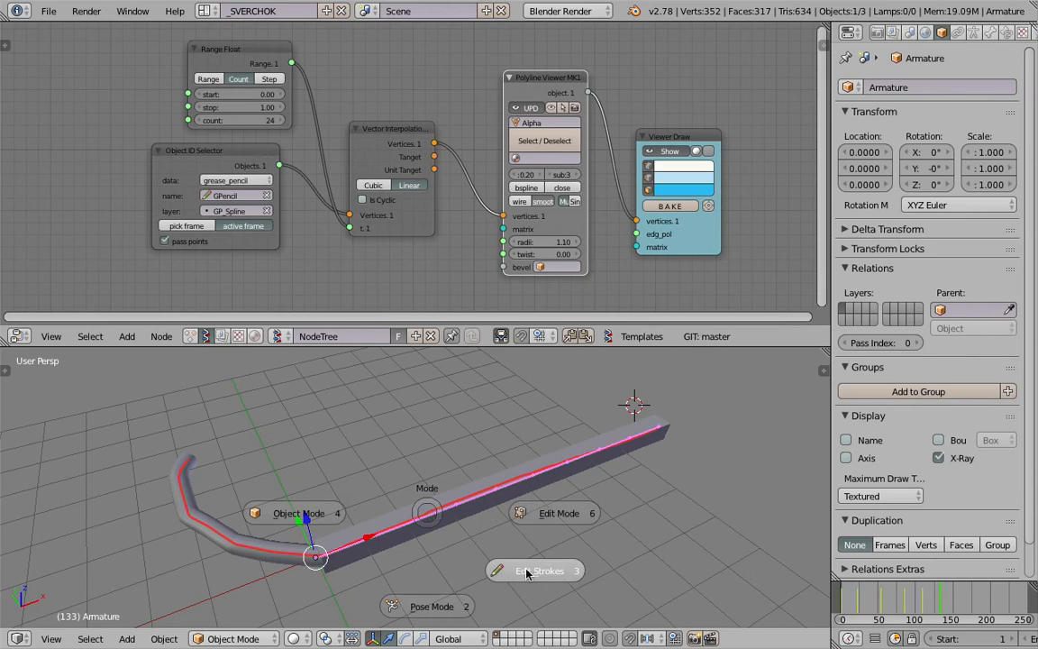
pyautogui.click(432, 606)
pyautogui.moveTo(459, 550); pyautogui.dragTo(413, 489, button='middle')
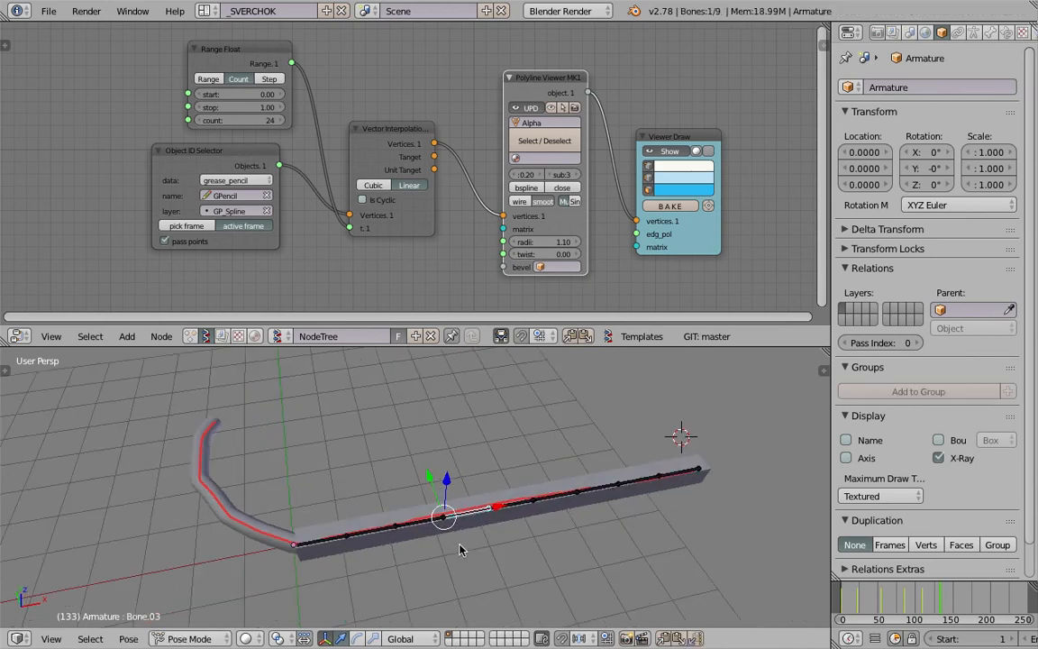
pyautogui.rightClick(669, 481)
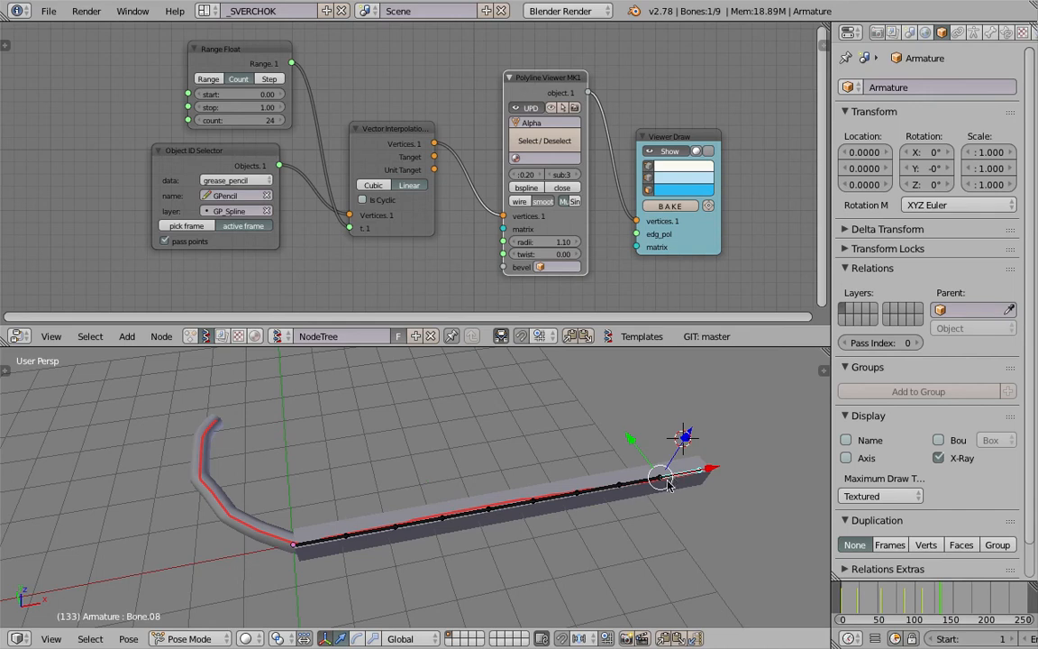
# Step: Add a Spline IK constraint to the selected bone with the Alpha.0000 curve as its target
pyautogui.click(1007, 33)
pyautogui.click(933, 87)
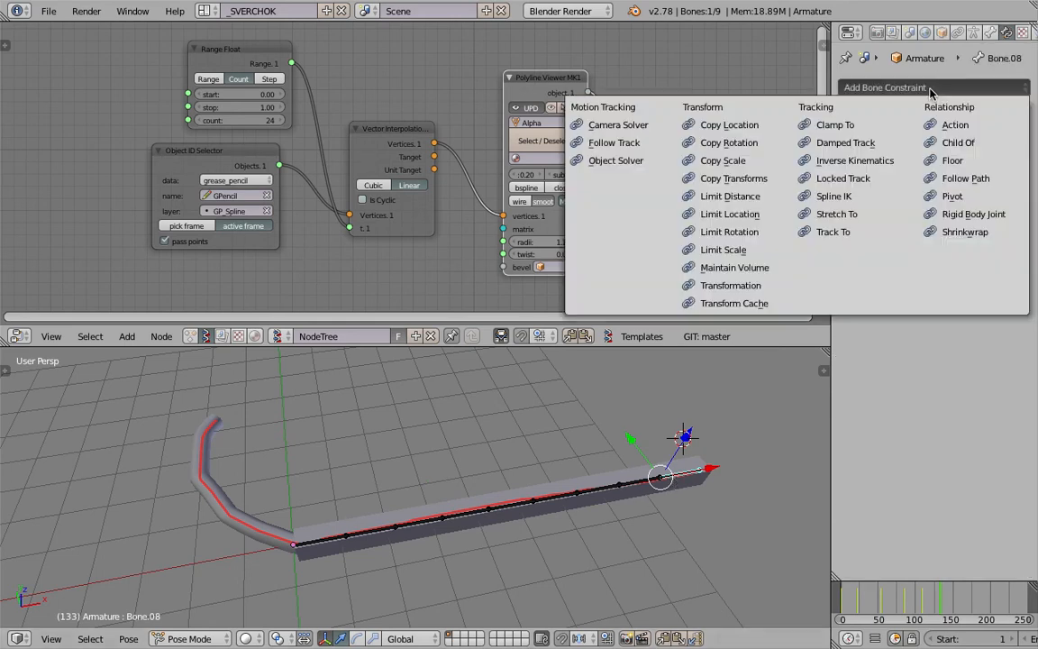
pyautogui.click(833, 195)
pyautogui.click(926, 147)
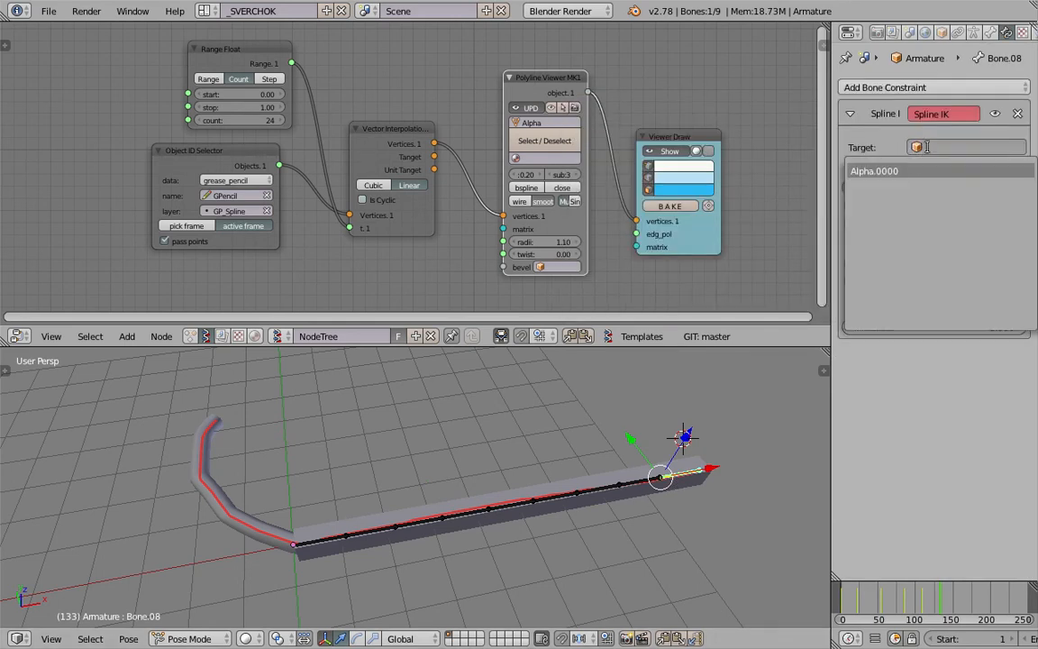
pyautogui.click(909, 170)
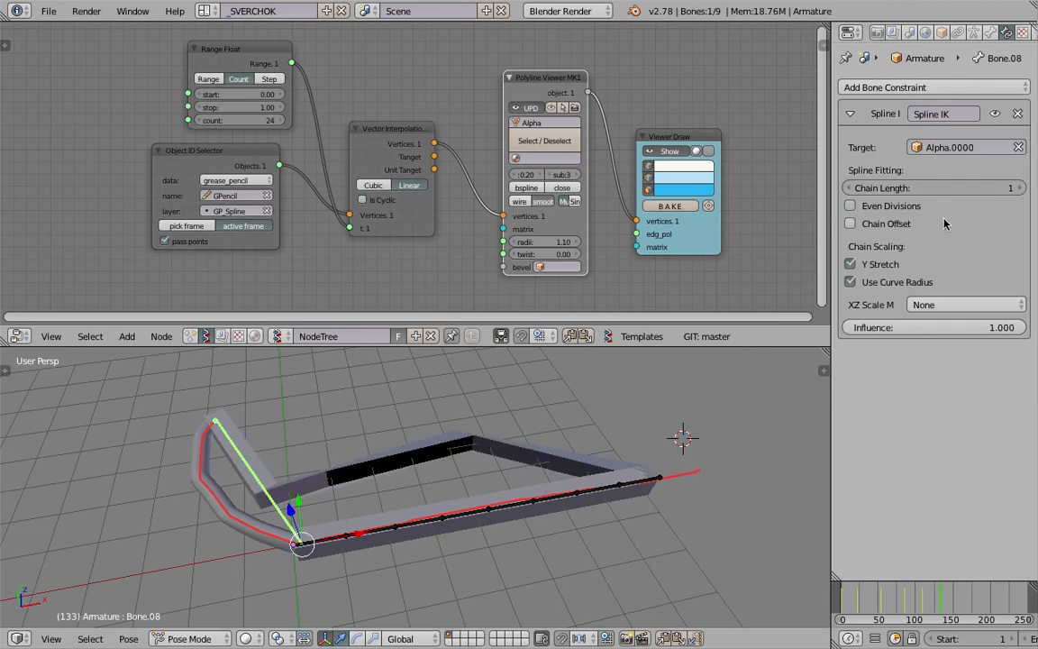
# Step: Raise the Spline IK constraint's chain length to 10 so it covers the whole bone chain
pyautogui.click(1019, 188)
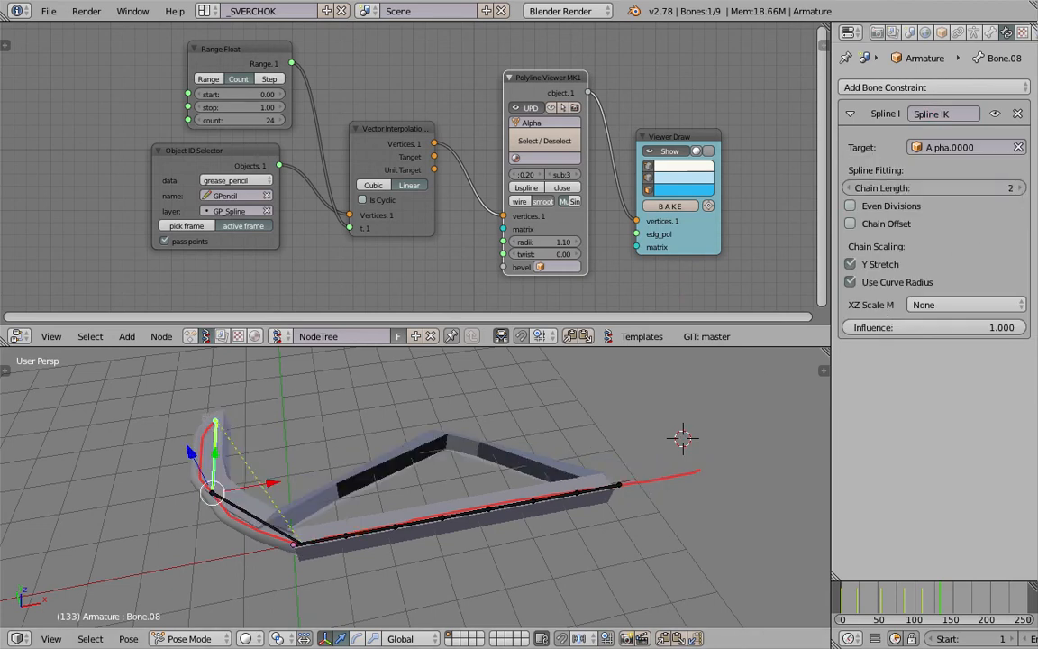
pyautogui.click(1023, 188)
pyautogui.click(1022, 188)
pyautogui.click(1023, 188)
pyautogui.click(1023, 188)
pyautogui.click(1022, 188)
pyautogui.click(1023, 188)
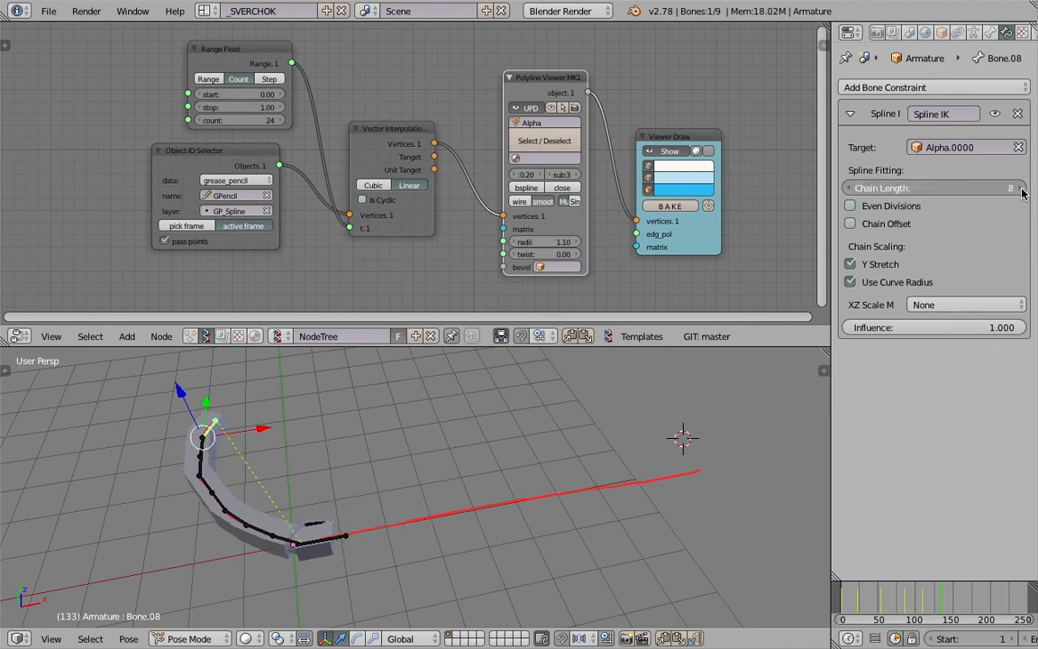
pyautogui.click(1023, 188)
pyautogui.click(1023, 188)
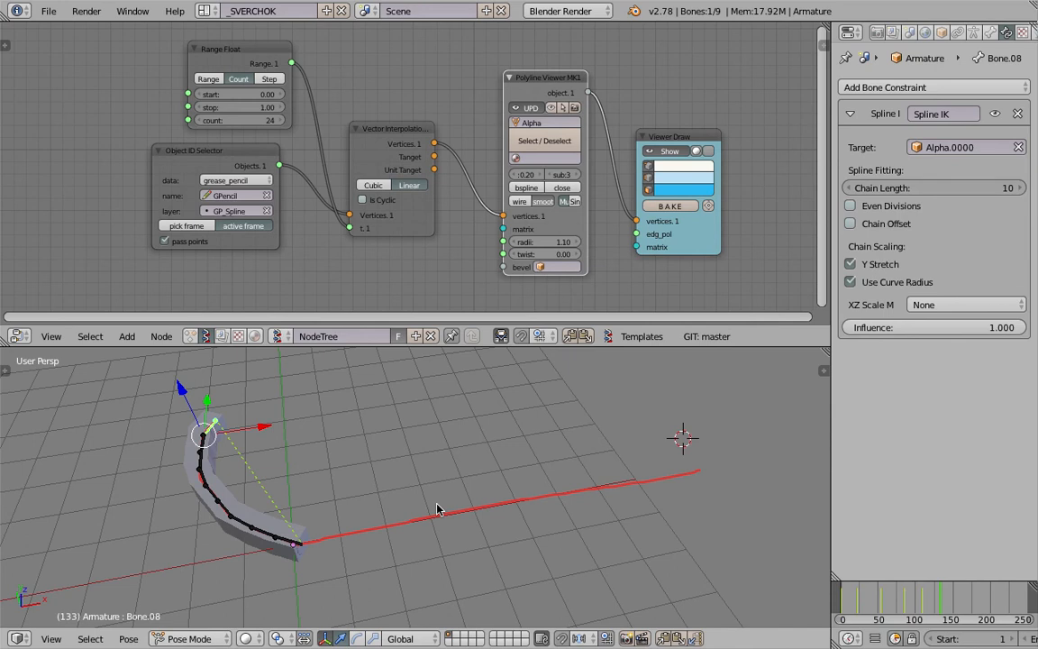
pyautogui.moveTo(438, 510); pyautogui.dragTo(433, 484, button='middle')
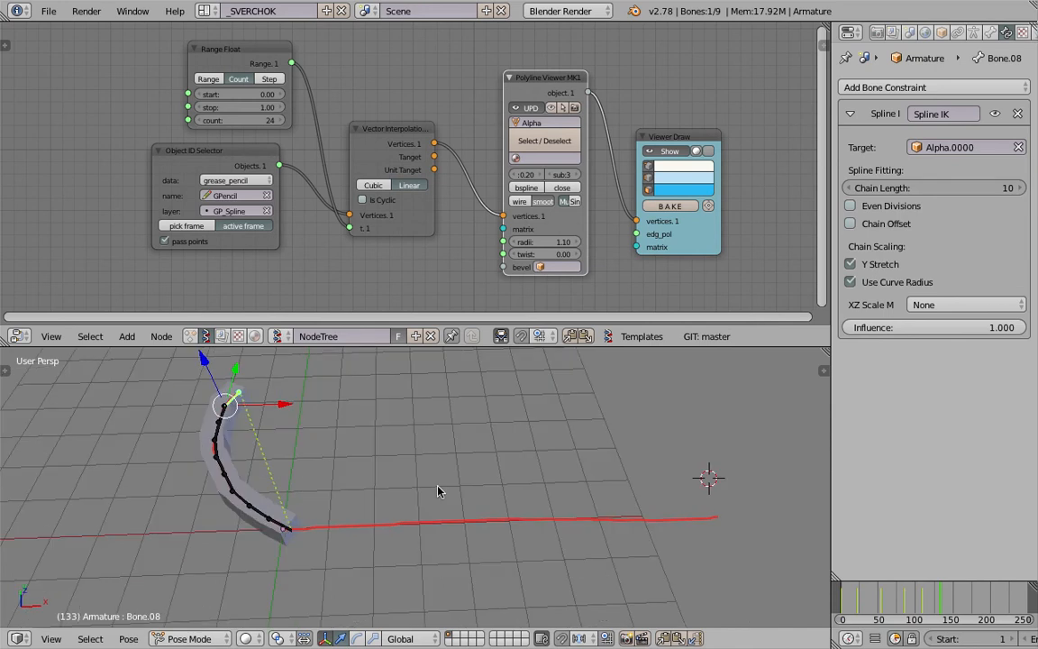
pyautogui.moveTo(438, 491); pyautogui.dragTo(460, 484, button='middle')
# Step: Scrub the timeline to frames 68, 100 and 41 to check how the bone chain follows the grease pencil strokes
pyautogui.click(892, 602)
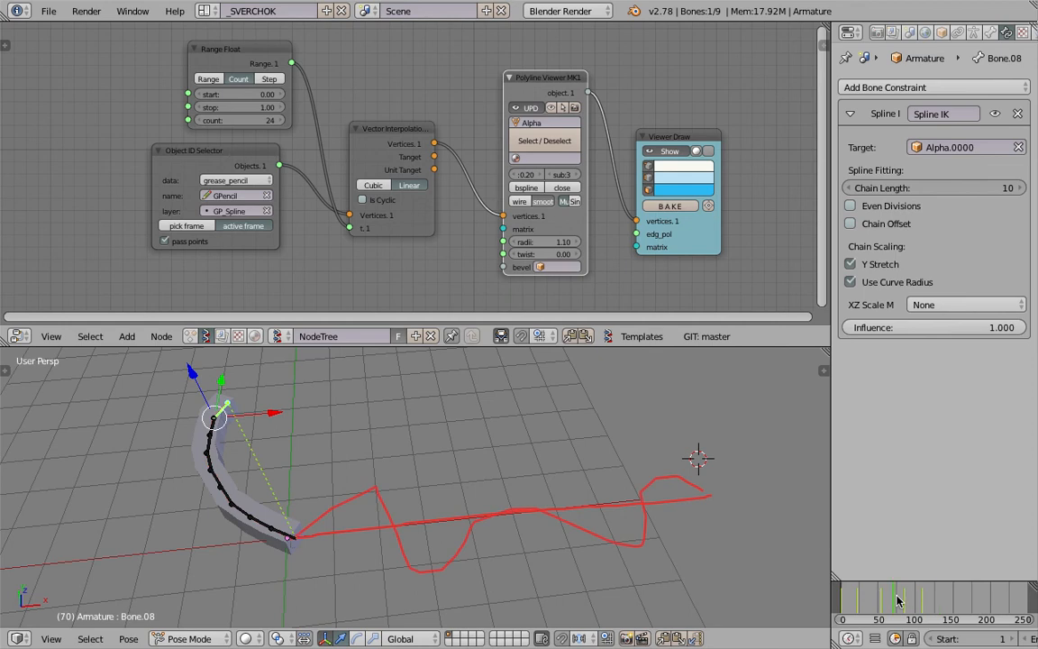
pyautogui.moveTo(891, 601); pyautogui.dragTo(890, 608)
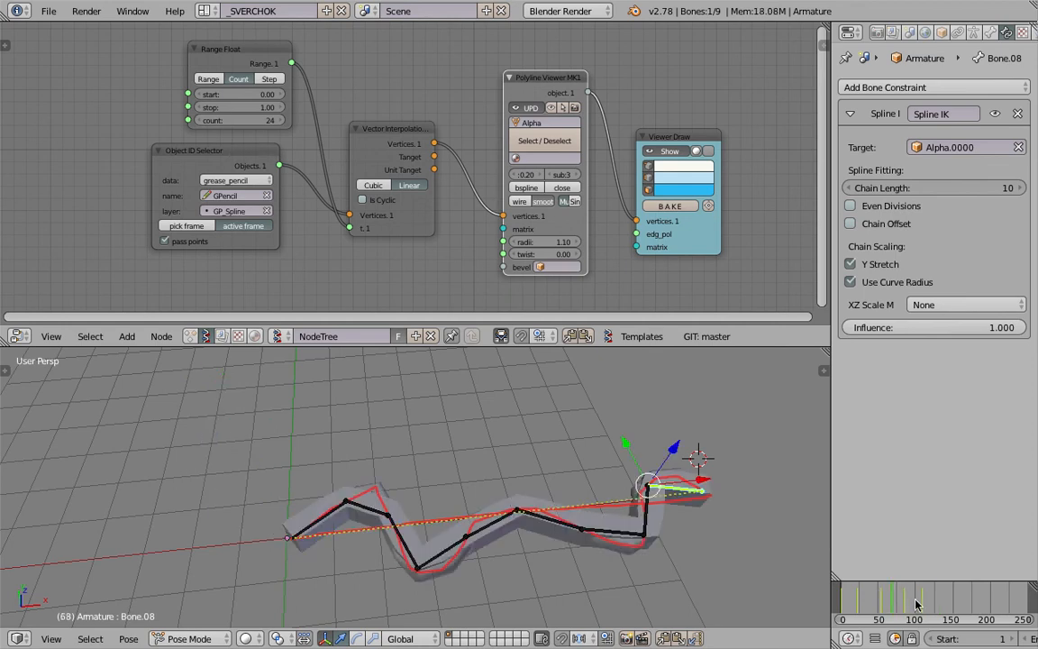
pyautogui.click(915, 602)
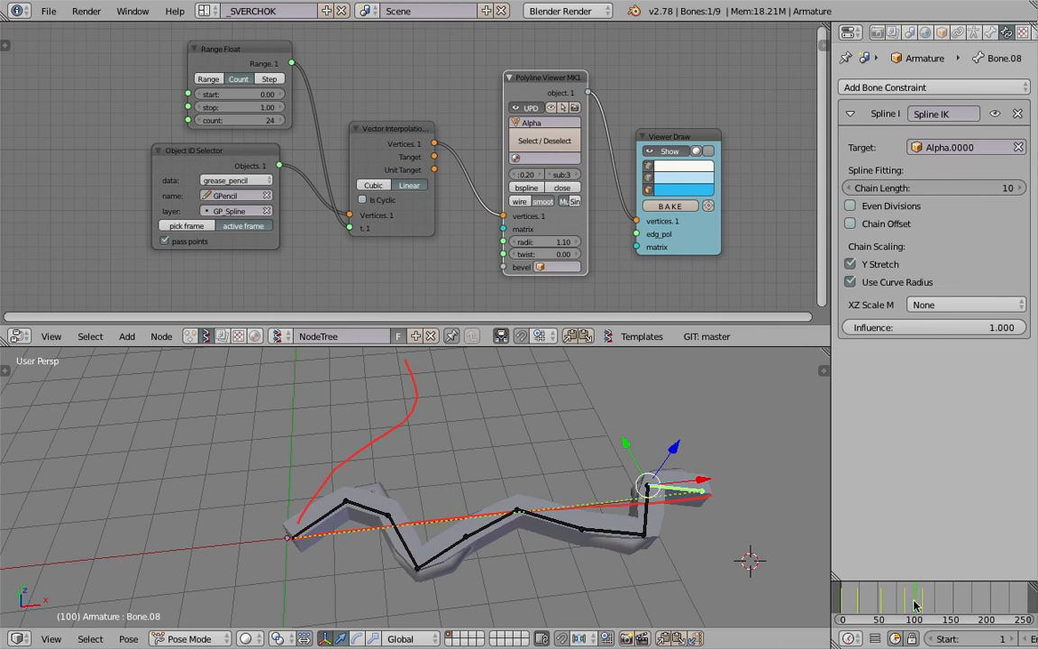
pyautogui.click(913, 604)
pyautogui.moveTo(500, 520); pyautogui.dragTo(453, 478, button='middle')
pyautogui.click(870, 602)
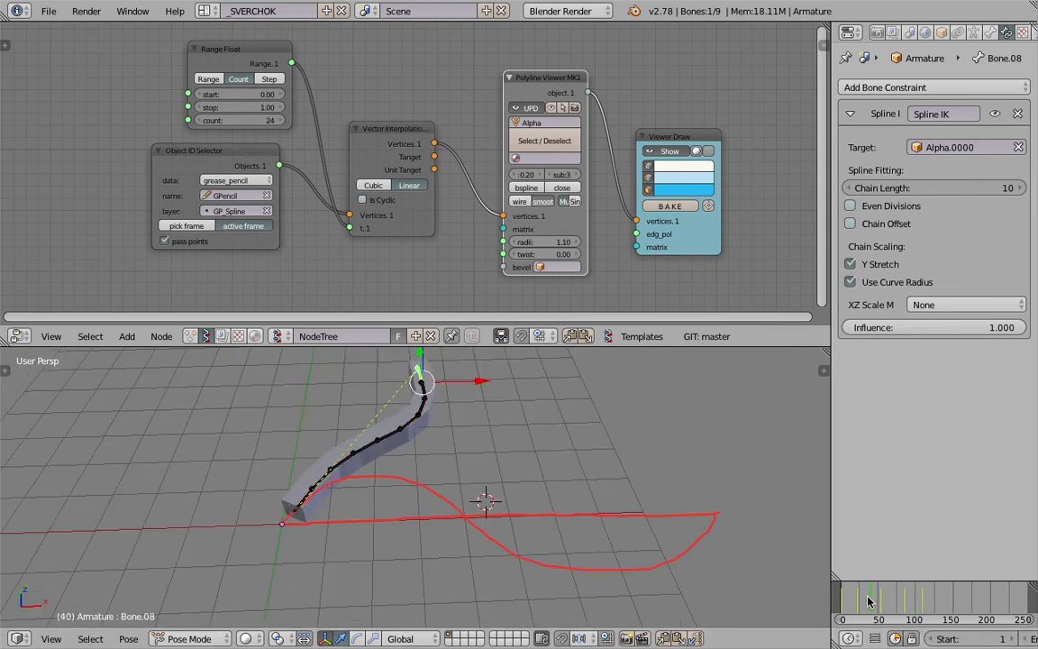
pyautogui.click(677, 578)
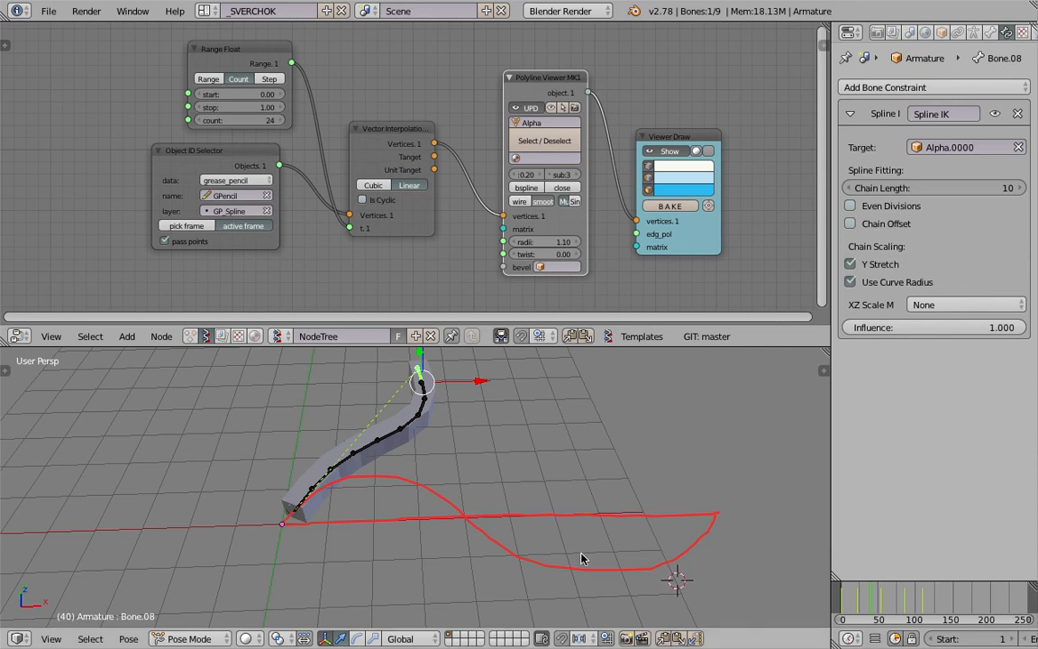
pyautogui.scroll(-4, 560, 538)
pyautogui.moveTo(547, 538); pyautogui.dragTo(560, 539, button='middle')
pyautogui.click(871, 602)
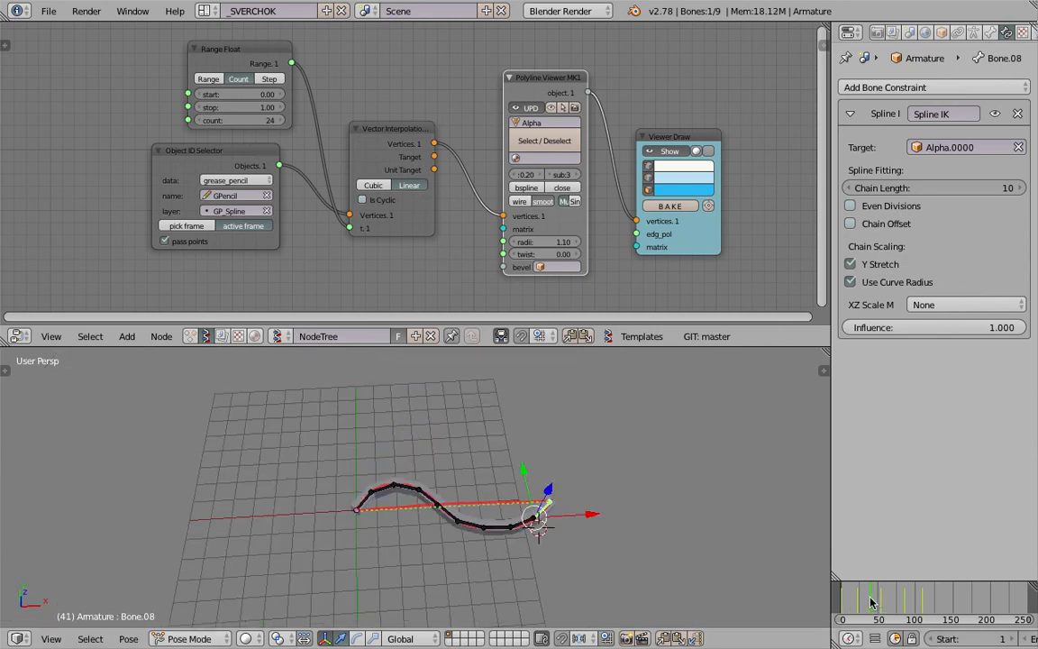
pyautogui.click(637, 512)
# Step: Go to frame 129 and draw a bent grease pencil stroke beyond the far corner of the grid
pyautogui.click(935, 602)
pyautogui.keyDown('shift'); pyautogui.moveTo(421, 480); pyautogui.dragTo(407, 496, button='middle'); pyautogui.keyUp('shift')
pyautogui.press('d')
pyautogui.moveTo(394, 517)
pyautogui.mouseDown()
pyautogui.moveTo(460, 479)
pyautogui.moveTo(558, 475)
pyautogui.moveTo(568, 444)
pyautogui.mouseUp()
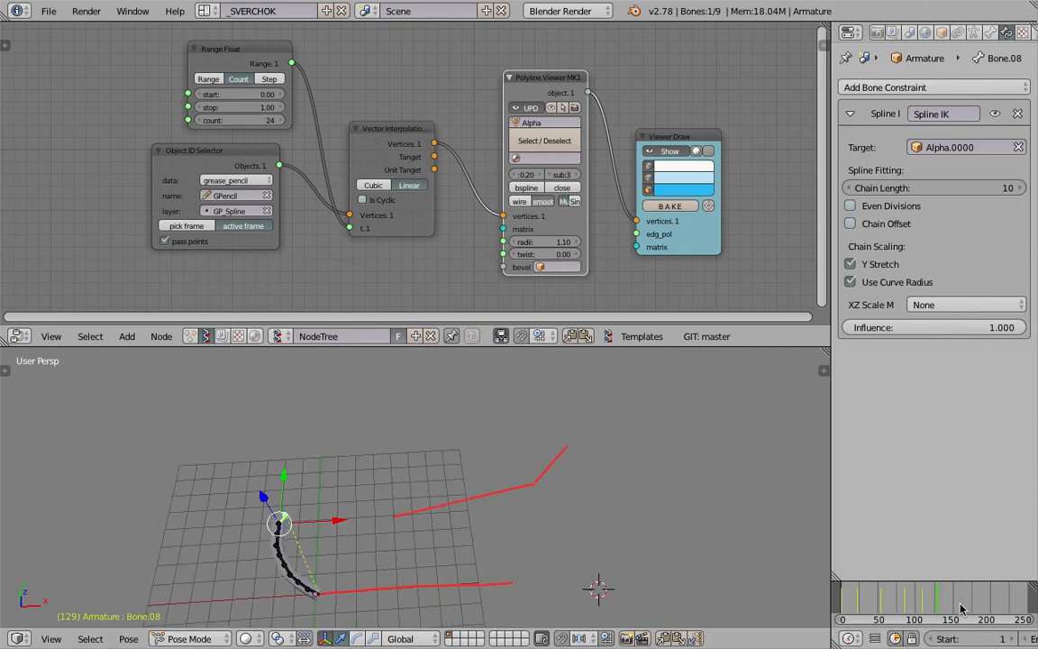
# Step: Advance the timeline to frame 183 and check the bone chain against the new bent stroke
pyautogui.click(958, 608)
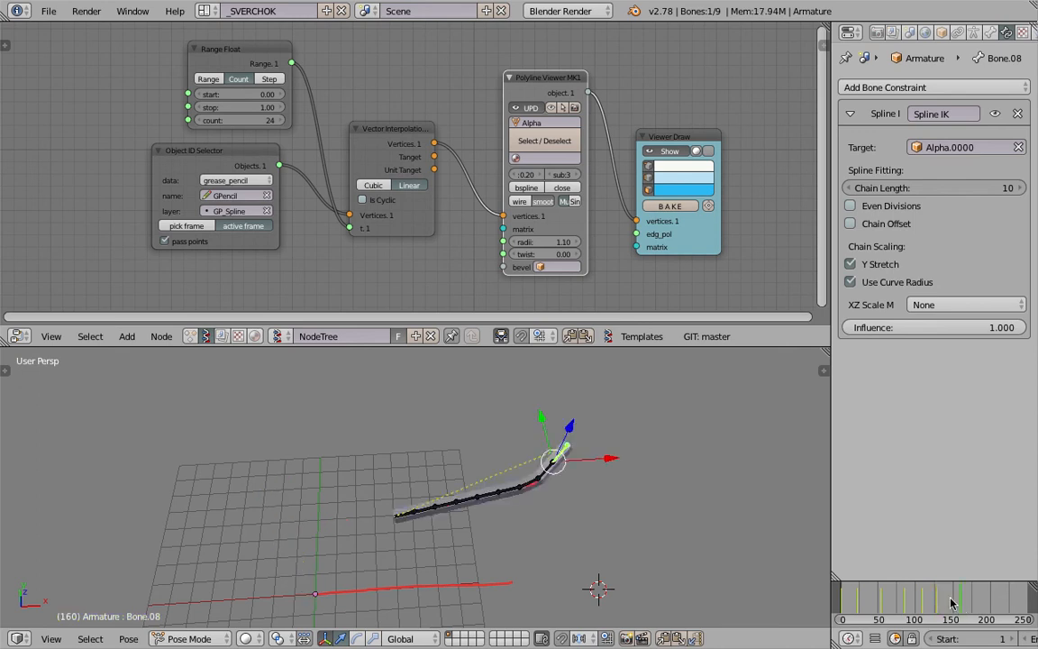
pyautogui.keyDown('shift'); pyautogui.moveTo(529, 490); pyautogui.dragTo(452, 505, button='middle'); pyautogui.keyUp('shift')
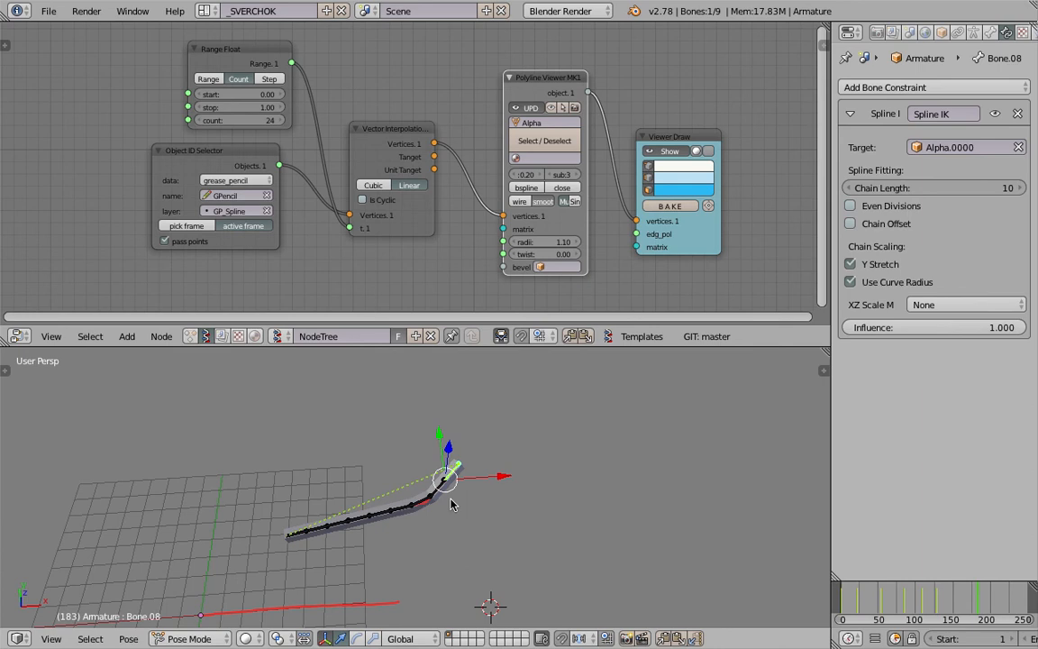
pyautogui.moveTo(452, 505); pyautogui.dragTo(419, 416, button='middle')
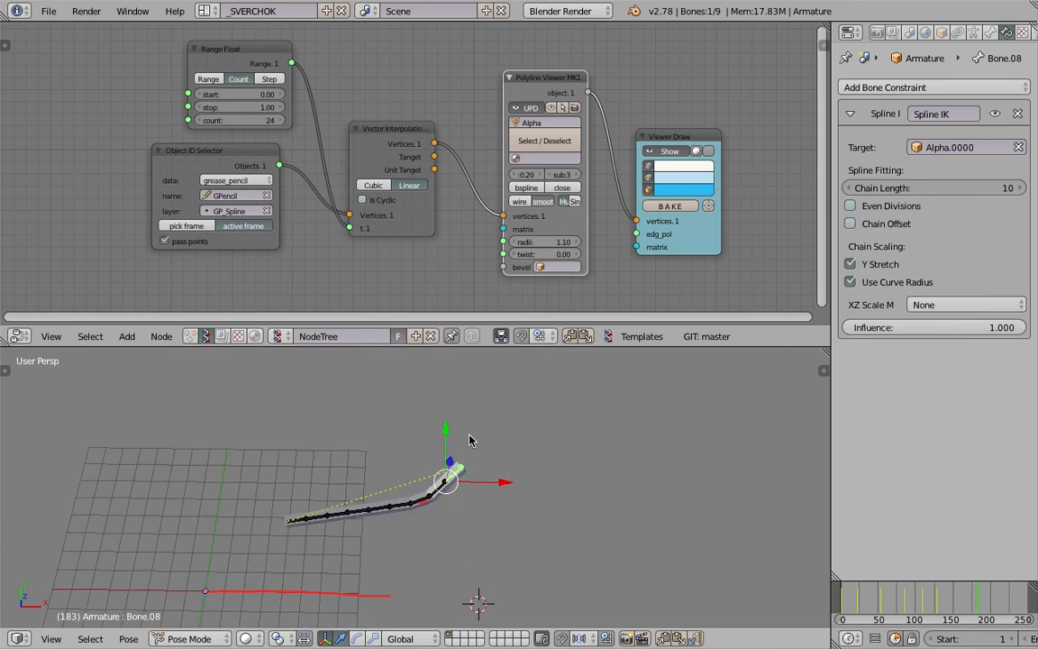
# Step: Show the 1_generate_bone Sverchok node tree in the node editor and save the blend file
pyautogui.click(190, 336)
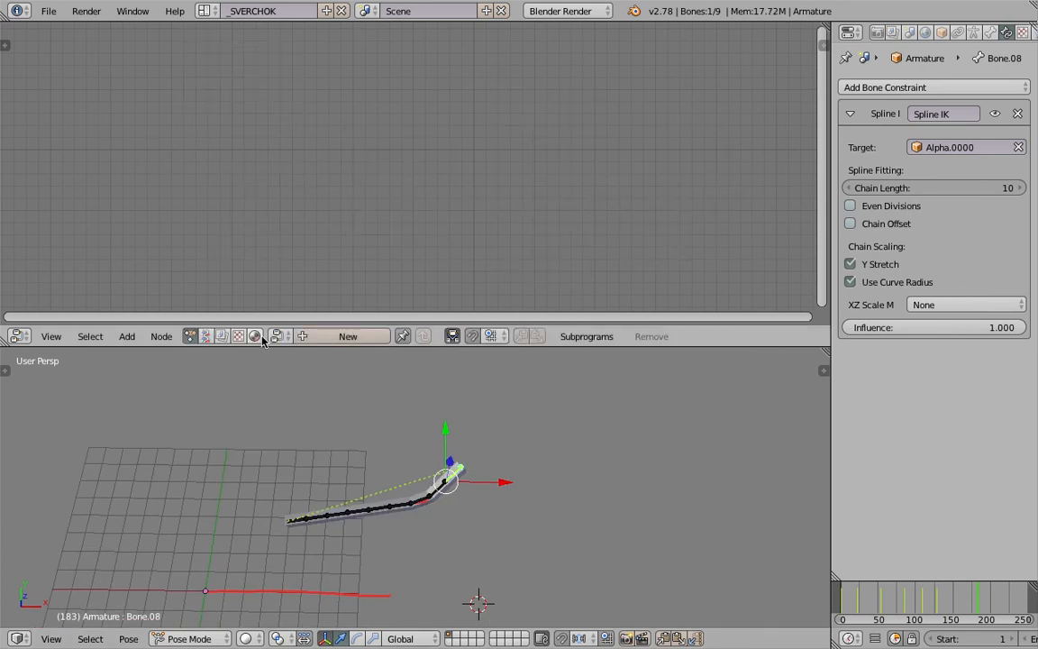
pyautogui.click(278, 337)
pyautogui.click(206, 336)
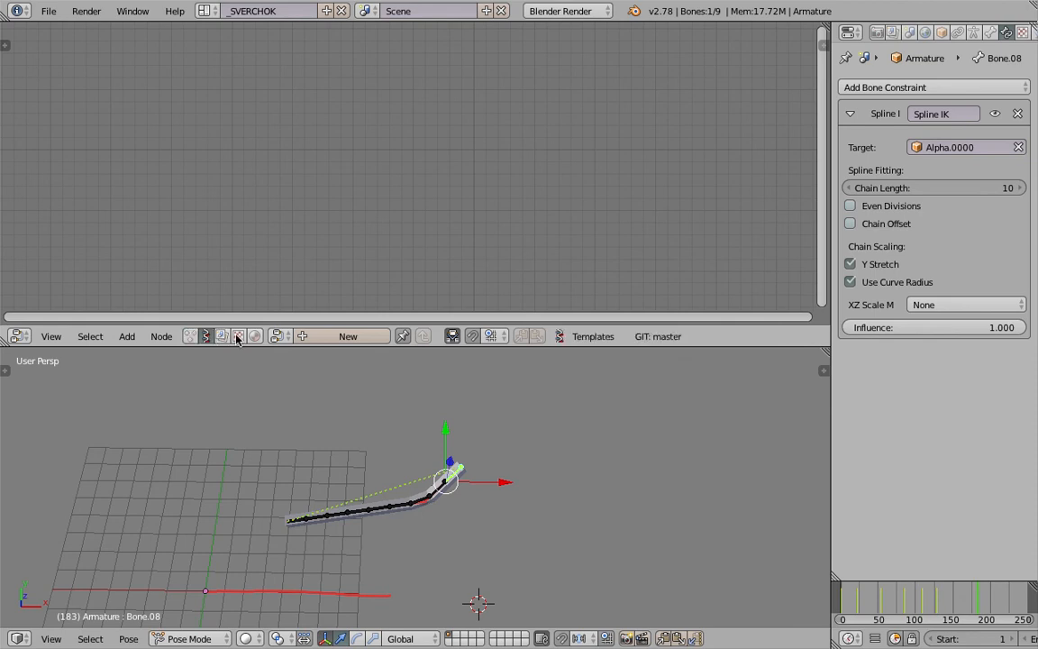
pyautogui.click(278, 336)
pyautogui.click(307, 362)
pyautogui.press('Home')
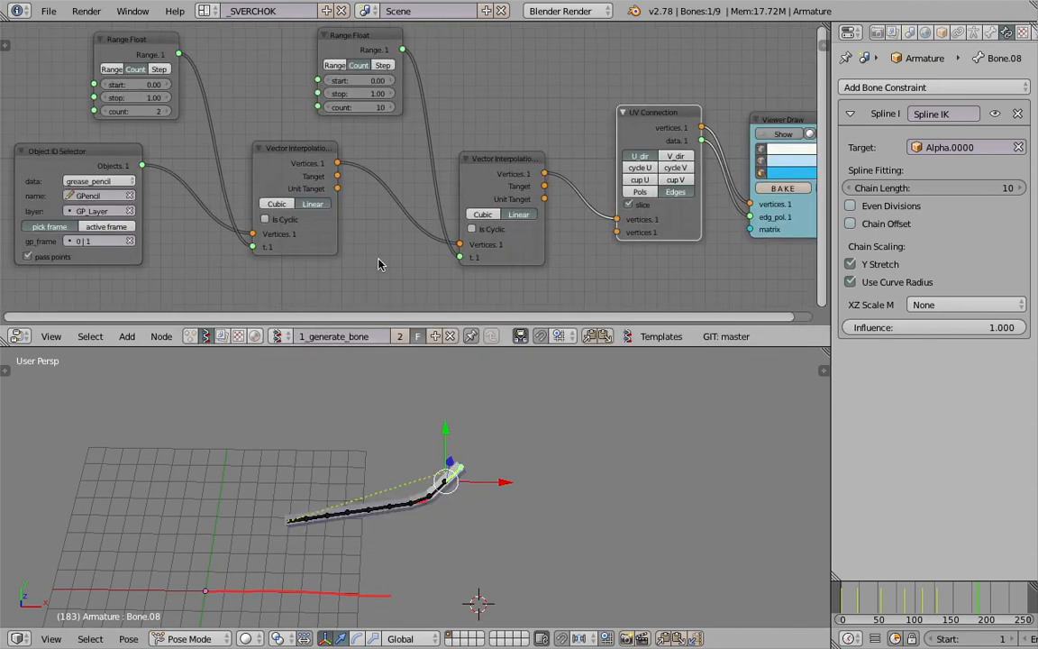
pyautogui.click(49, 12)
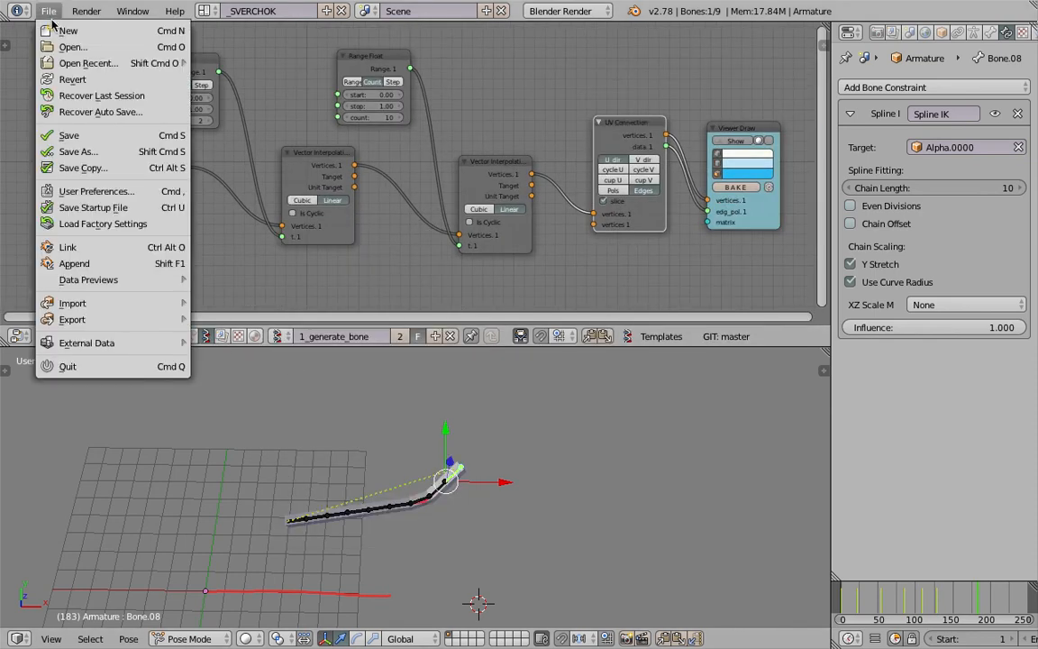
pyautogui.click(94, 141)
pyautogui.click(946, 54)
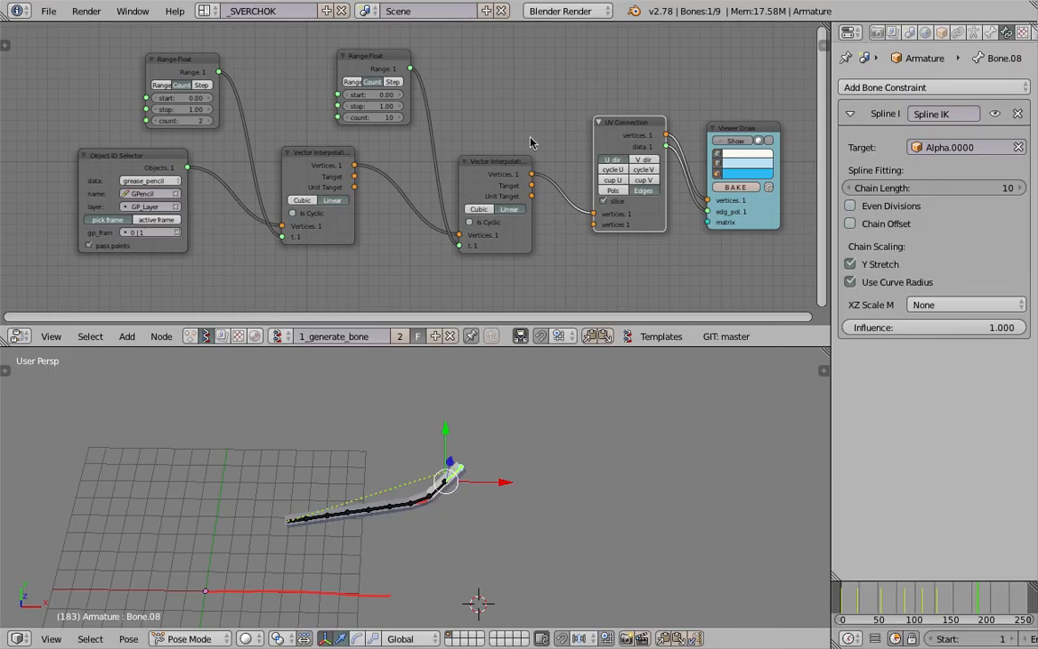
pyautogui.scroll(-2, 458, 171)
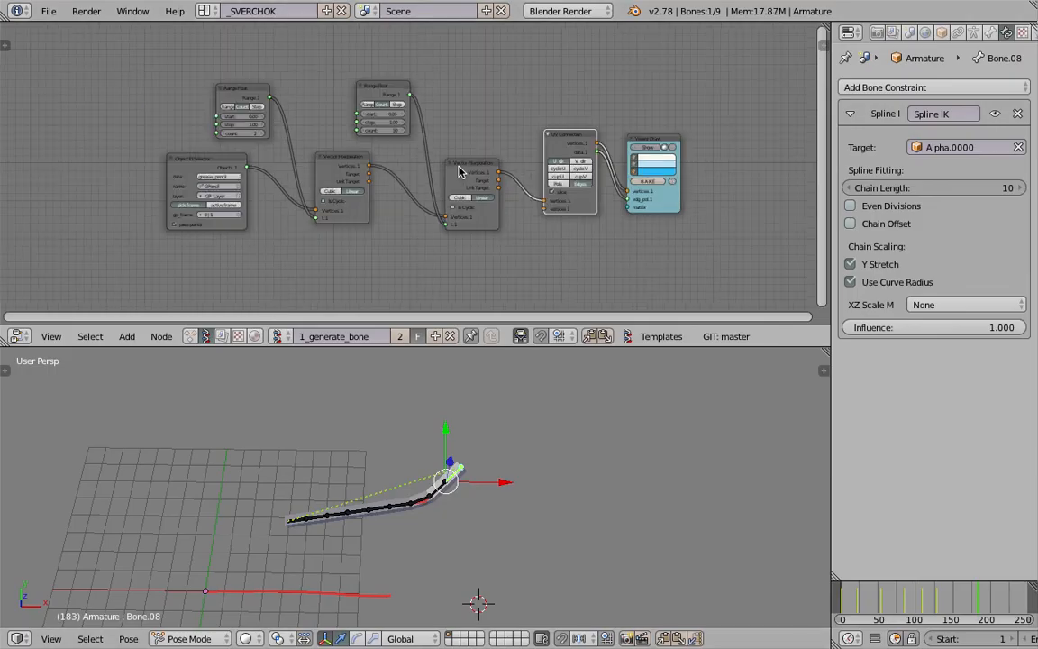
pyautogui.hotkey('ctrl', 'Left')
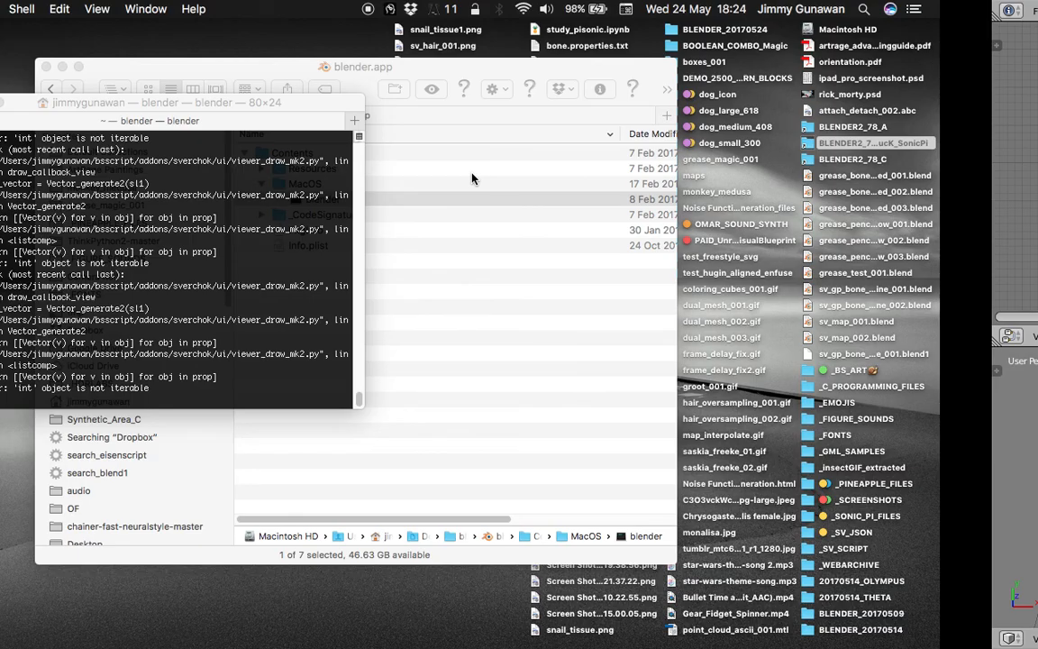
pyautogui.hotkey('ctrl', 'Right')
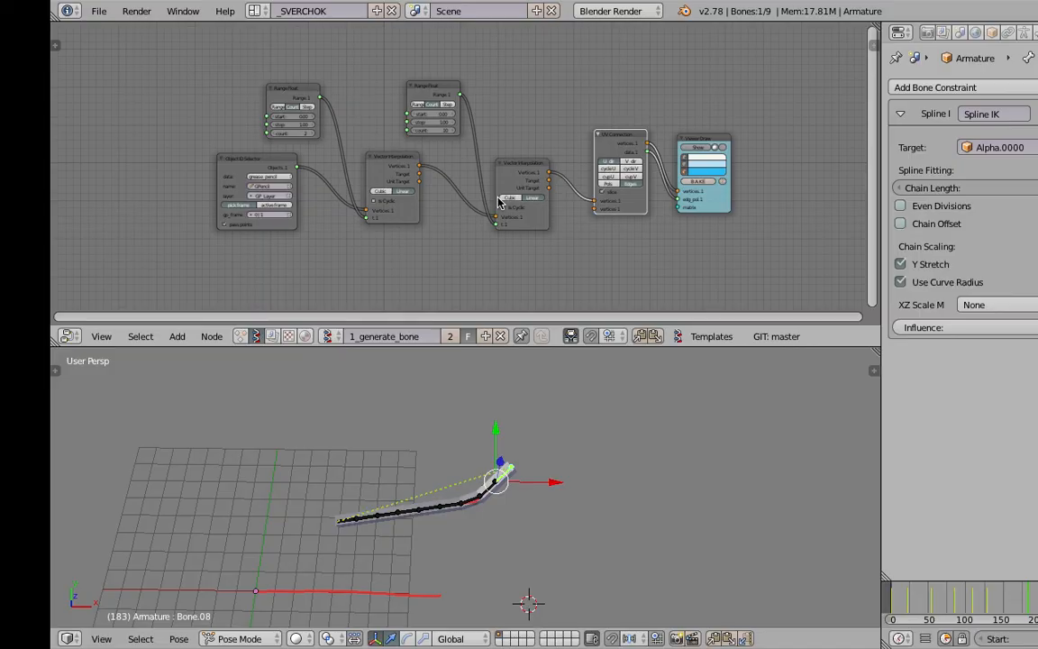
# Step: Bring back the node tree NodeTree and draw an open circular grease pencil stroke beside the bone chain at frame 183
pyautogui.click(278, 336)
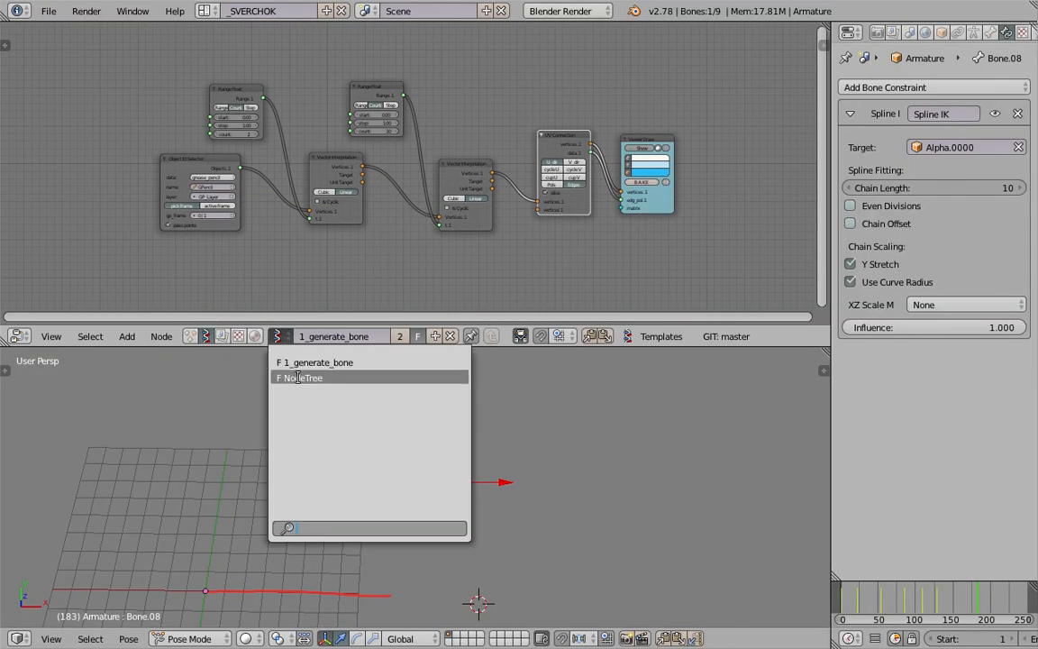
pyautogui.click(352, 379)
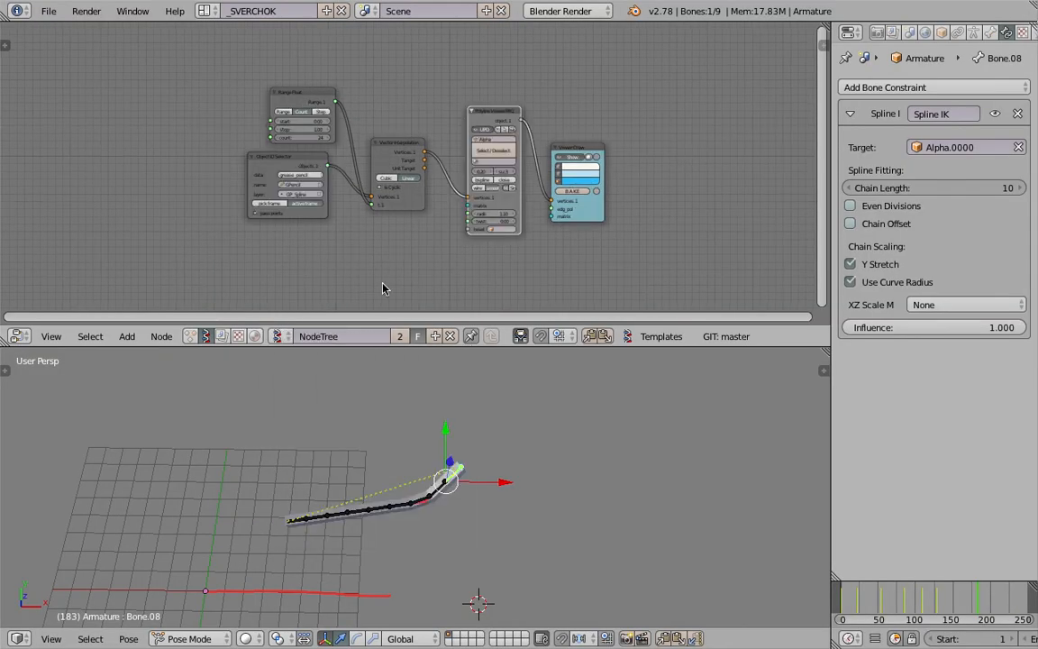
pyautogui.keyDown('shift'); pyautogui.moveTo(521, 485); pyautogui.dragTo(473, 484, button='middle'); pyautogui.keyUp('shift')
pyautogui.moveTo(487, 441)
pyautogui.mouseDown()
pyautogui.moveTo(478, 473)
pyautogui.moveTo(491, 521)
pyautogui.moveTo(573, 438)
pyautogui.mouseUp()
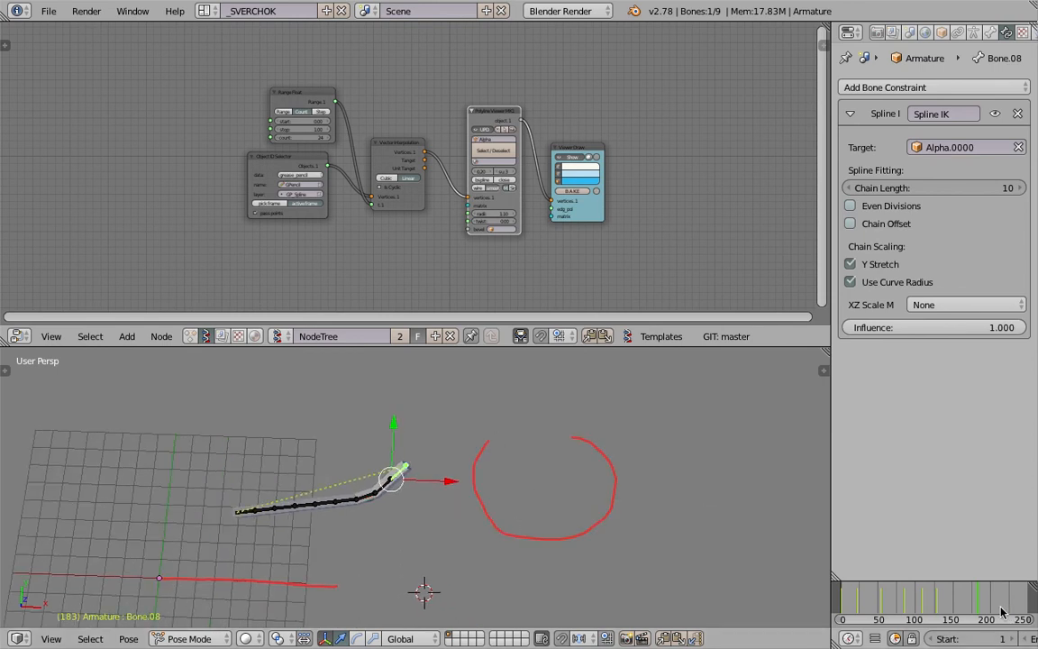
pyautogui.keyDown('shift'); pyautogui.moveTo(636, 500); pyautogui.dragTo(479, 488, button='middle'); pyautogui.keyUp('shift')
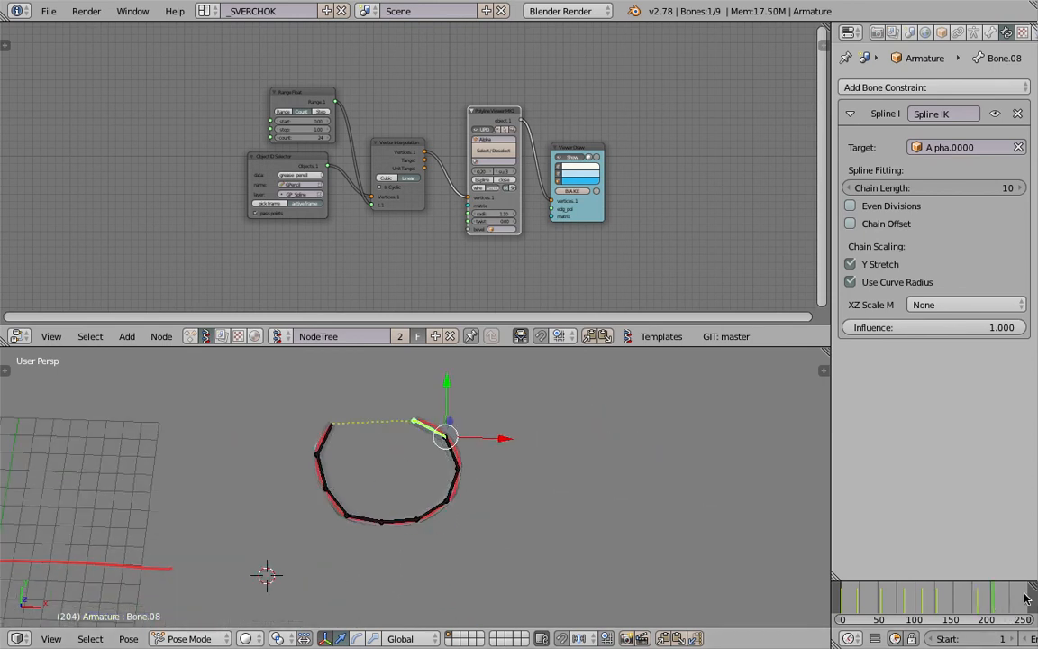
# Step: Widen the properties and timeline areas and set the animation's end frame to 500
pyautogui.moveTo(831, 482); pyautogui.dragTo(682, 484)
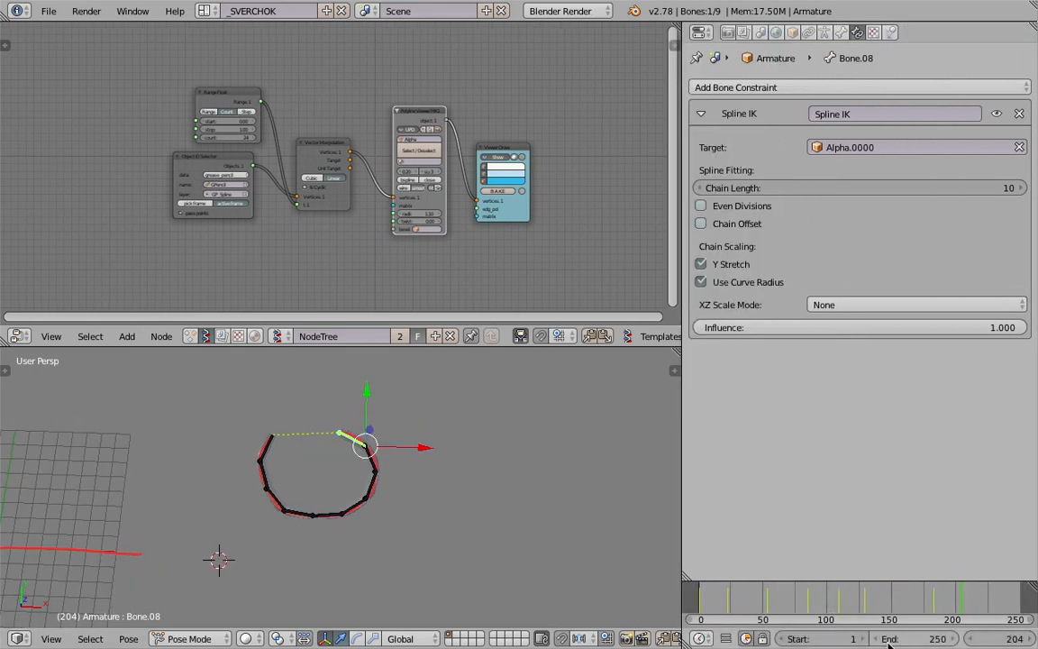
pyautogui.click(903, 643)
pyautogui.write('500')
pyautogui.press('Return')
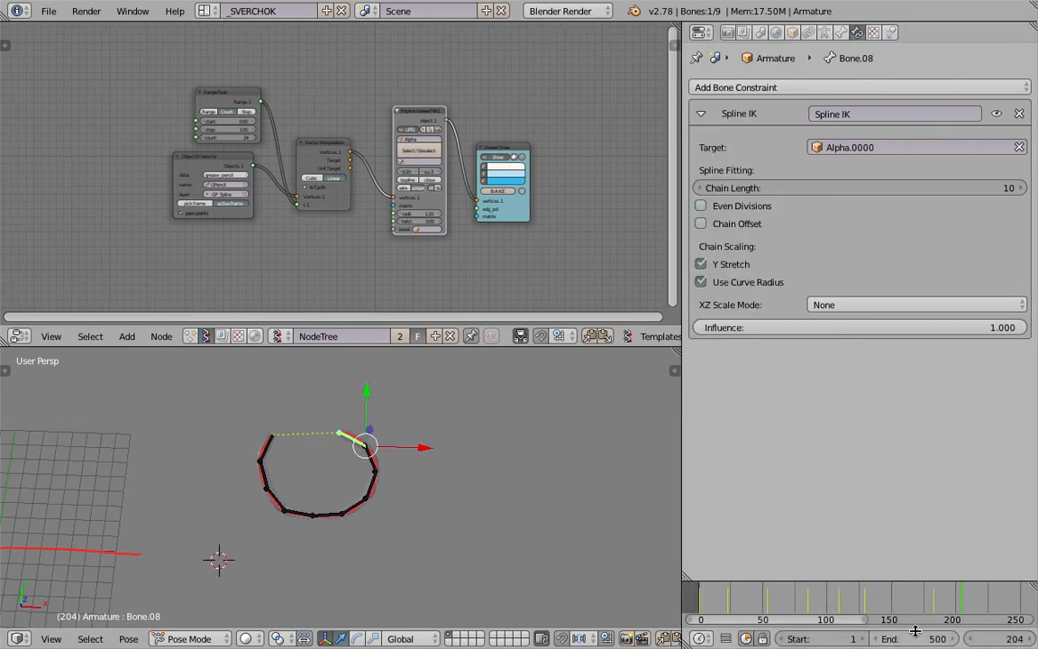
# Step: Draw an arched grease pencil stroke past the circular one near frame 202 and a dipping, upturned stroke at frame 209
pyautogui.click(957, 604)
pyautogui.keyDown('shift'); pyautogui.moveTo(380, 461); pyautogui.dragTo(335, 462, button='middle'); pyautogui.keyUp('shift')
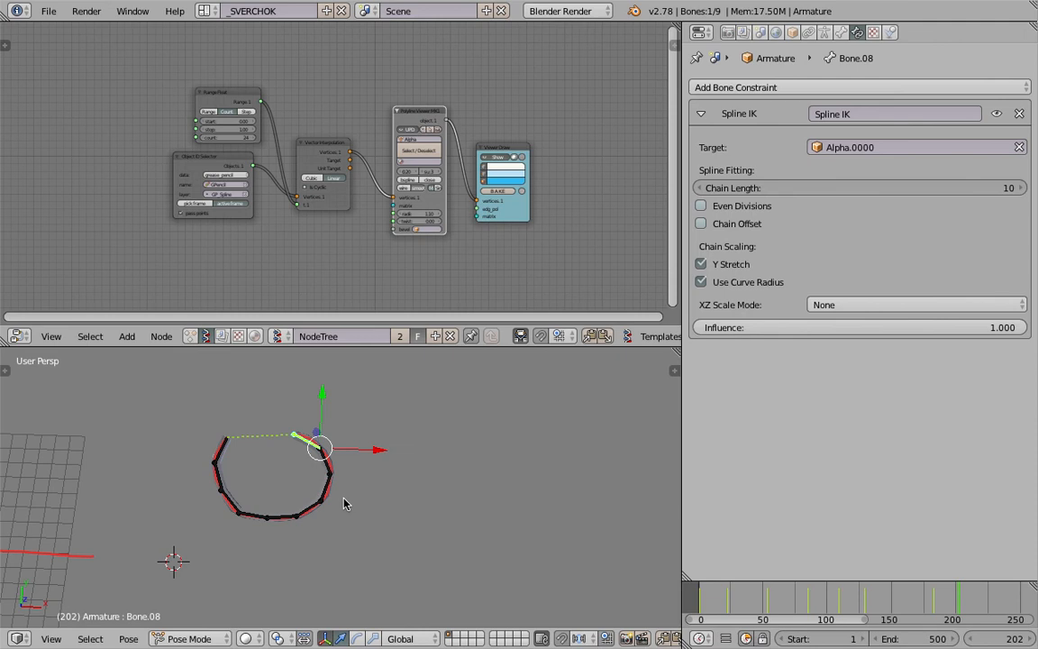
pyautogui.moveTo(313, 500)
pyautogui.mouseDown()
pyautogui.moveTo(352, 442)
pyautogui.moveTo(448, 501)
pyautogui.mouseUp()
pyautogui.click(965, 604)
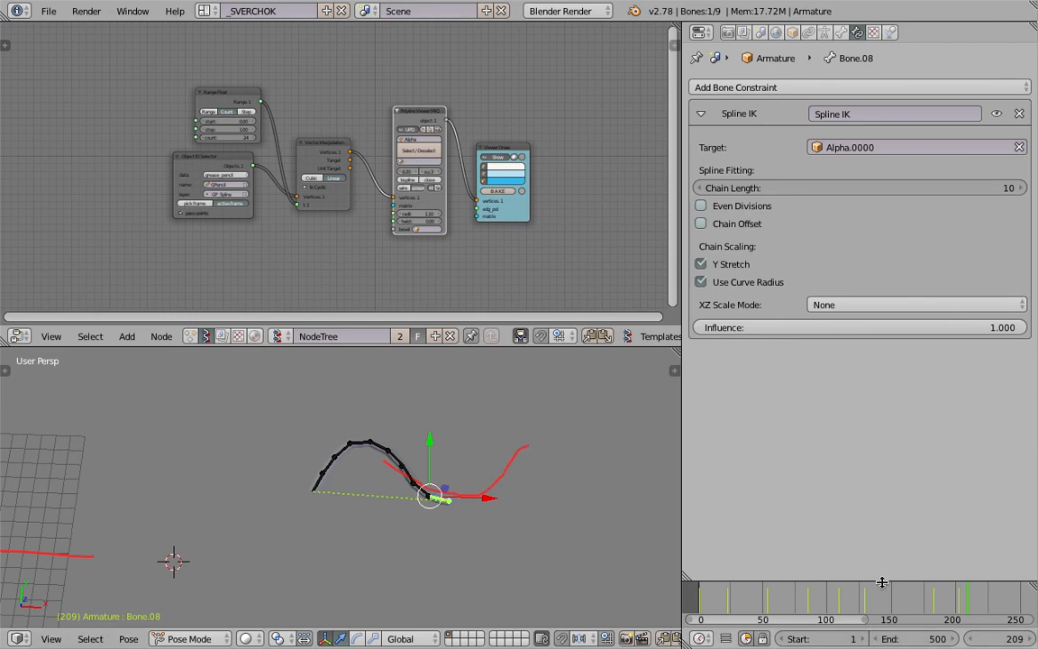
# Step: Draw a wavy grease pencil stroke at frame 218 and an upward-hooked stroke a few frames on, each starting near the chain's end
pyautogui.click(979, 601)
pyautogui.keyDown('shift'); pyautogui.moveTo(418, 476); pyautogui.dragTo(311, 485, button='middle'); pyautogui.keyUp('shift')
pyautogui.moveTo(396, 482)
pyautogui.mouseDown()
pyautogui.moveTo(413, 462)
pyautogui.moveTo(540, 491)
pyautogui.mouseUp()
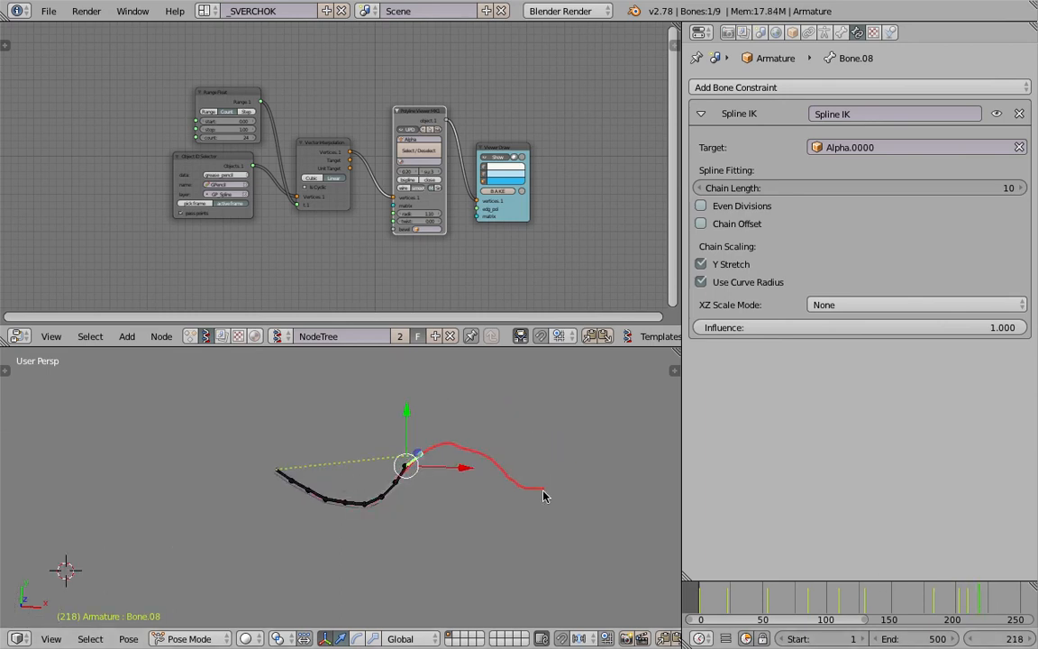
pyautogui.click(986, 601)
pyautogui.keyDown('shift'); pyautogui.moveTo(522, 502); pyautogui.dragTo(353, 504, button='middle'); pyautogui.keyUp('shift')
pyautogui.moveTo(354, 496)
pyautogui.mouseDown()
pyautogui.moveTo(417, 495)
pyautogui.moveTo(463, 448)
pyautogui.mouseUp()
# Step: Draw an upward-curving grease pencil stroke at frame 232 and an S-shaped stroke descending back from its end several frames on
pyautogui.click(997, 603)
pyautogui.moveTo(414, 498)
pyautogui.keyDown('shift'); pyautogui.mouseDown(button='middle')
pyautogui.moveTo(394, 512)
pyautogui.moveTo(387, 541)
pyautogui.mouseUp(button='middle'); pyautogui.keyUp('shift')
pyautogui.moveTo(426, 523); pyautogui.dragTo(394, 428)
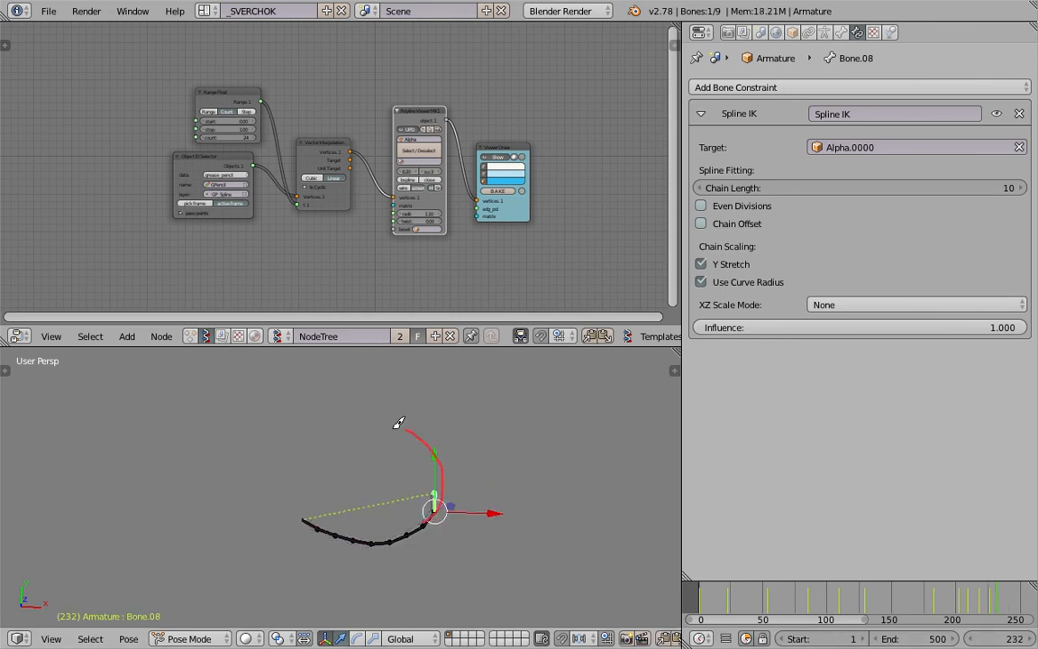
pyautogui.click(1006, 602)
pyautogui.moveTo(389, 448)
pyautogui.mouseDown()
pyautogui.moveTo(327, 460)
pyautogui.moveTo(279, 515)
pyautogui.moveTo(245, 532)
pyautogui.mouseUp()
# Step: Play through the newly drawn strokes up to frame 248 to check the bone chain, and save the blend file
pyautogui.click(1018, 602)
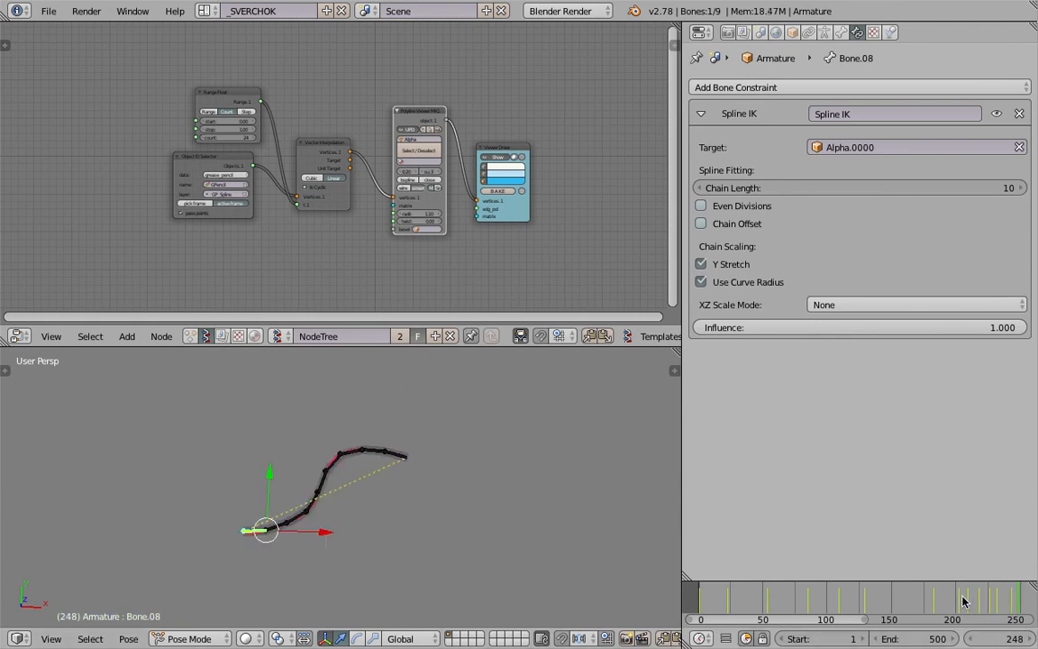
pyautogui.click(966, 601)
pyautogui.click(995, 599)
pyautogui.moveTo(996, 598)
pyautogui.mouseDown()
pyautogui.moveTo(1012, 598)
pyautogui.moveTo(692, 592)
pyautogui.moveTo(983, 591)
pyautogui.mouseUp()
pyautogui.keyDown('shift'); pyautogui.moveTo(412, 535); pyautogui.dragTo(449, 521, button='middle'); pyautogui.keyUp('shift')
pyautogui.hotkey('ctrl', 's')
pyautogui.click(439, 522)
# Step: Scrub between frames 218 and 226 and examine the bone chain from several angles as it follows the strokes
pyautogui.click(984, 610)
pyautogui.moveTo(981, 605)
pyautogui.mouseDown()
pyautogui.moveTo(960, 606)
pyautogui.moveTo(1016, 609)
pyautogui.moveTo(951, 608)
pyautogui.moveTo(987, 604)
pyautogui.mouseUp()
pyautogui.moveTo(342, 540); pyautogui.dragTo(379, 481, button='middle')
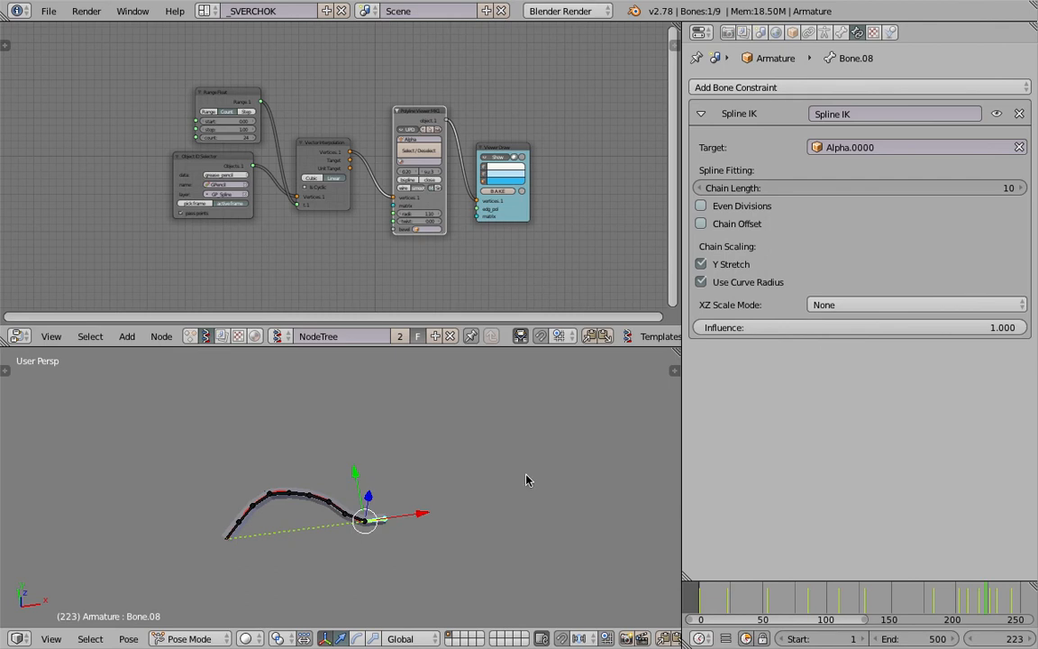
pyautogui.moveTo(970, 597)
pyautogui.mouseDown()
pyautogui.moveTo(1019, 605)
pyautogui.moveTo(946, 605)
pyautogui.moveTo(977, 602)
pyautogui.mouseUp()
pyautogui.moveTo(359, 524); pyautogui.dragTo(312, 526, button='middle')
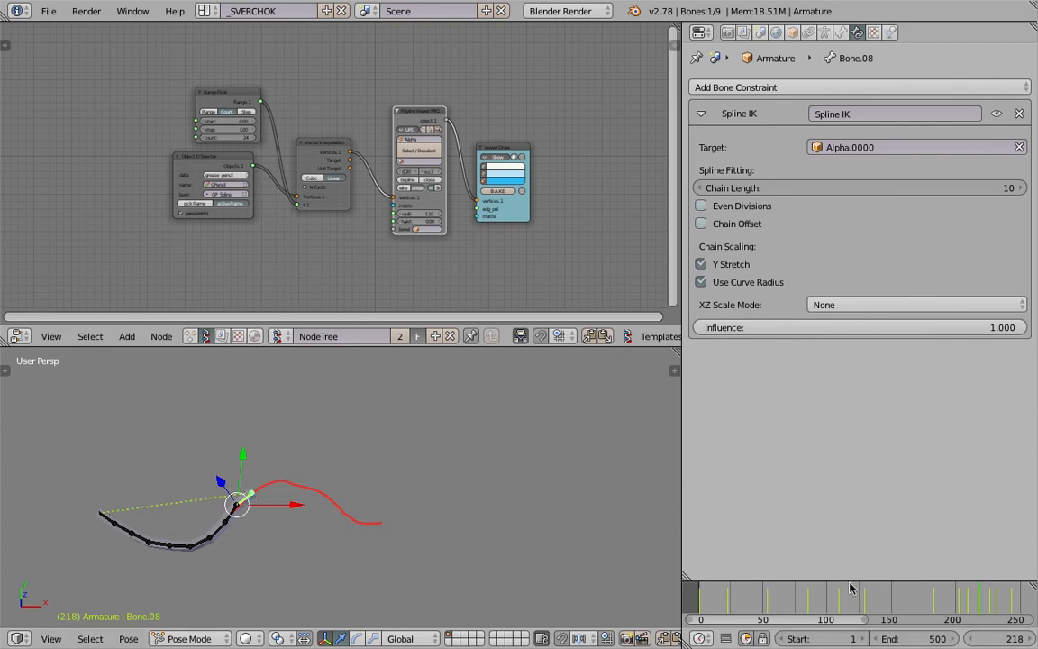
pyautogui.moveTo(969, 594); pyautogui.dragTo(989, 599)
pyautogui.moveTo(482, 536); pyautogui.dragTo(472, 539, button='middle')
pyautogui.scroll(3, 370, 500)
pyautogui.moveTo(370, 502); pyautogui.dragTo(344, 501, button='middle')
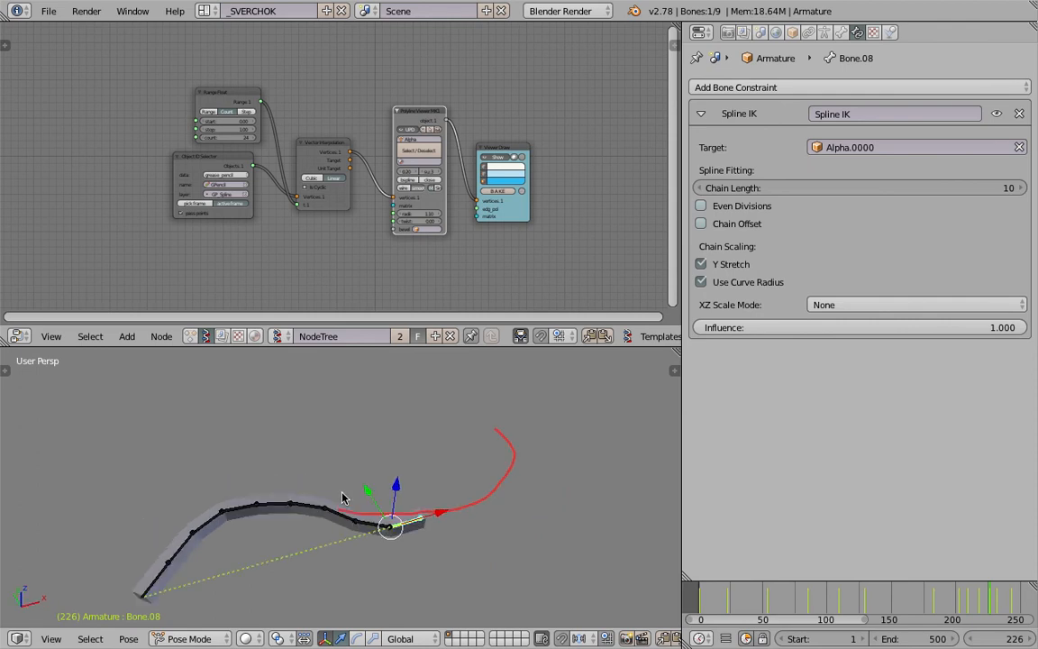
pyautogui.moveTo(343, 497); pyautogui.dragTo(309, 486, button='middle')
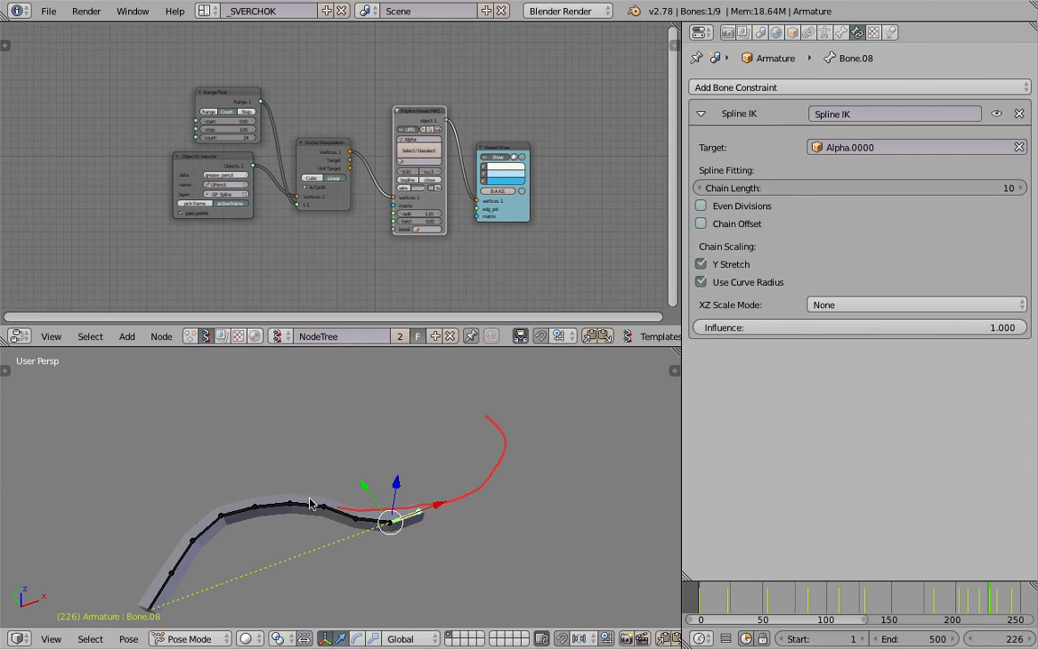
pyautogui.moveTo(309, 503); pyautogui.dragTo(342, 442, button='middle')
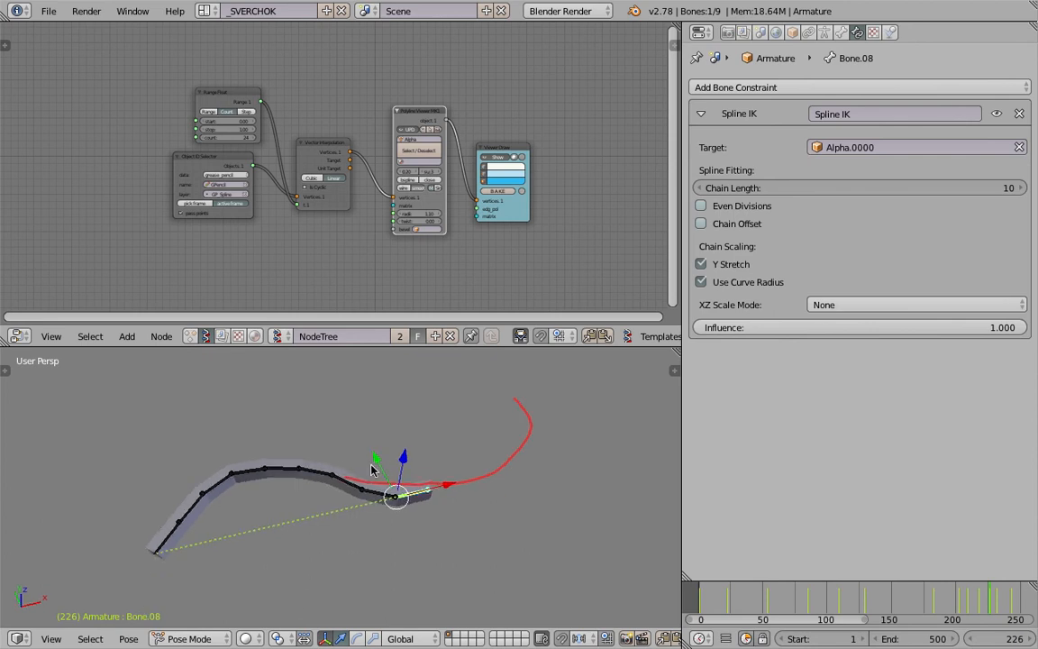